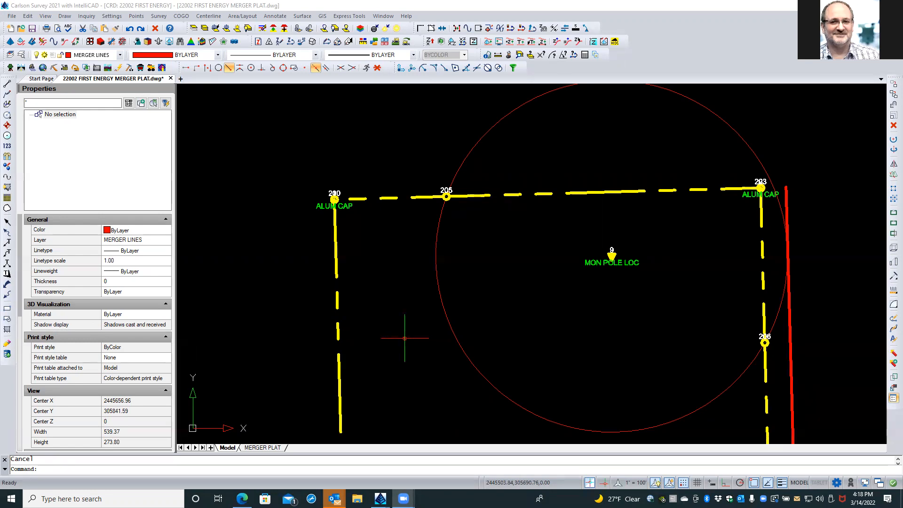
Enable the Tangent entity snap in the drawing's entity snap settings
{"action": "mouse_move", "coordinate": [548, 311]}
{"action": "middle_mouse_down"}
{"action": "mouse_move", "coordinate": [545, 346]}
{"action": "mouse_move", "coordinate": [522, 358]}
{"action": "mouse_move", "coordinate": [489, 359]}
{"action": "middle_mouse_up"}
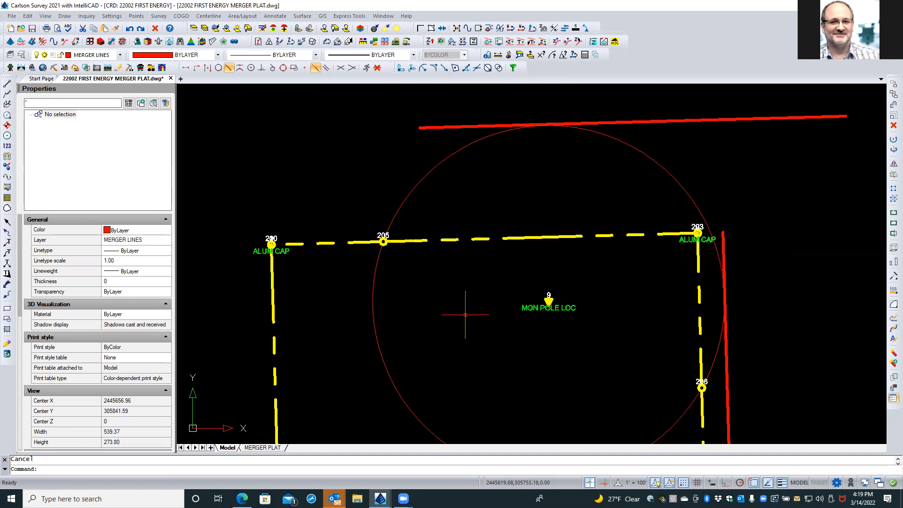
{"action": "right_click", "coordinate": [683, 483]}
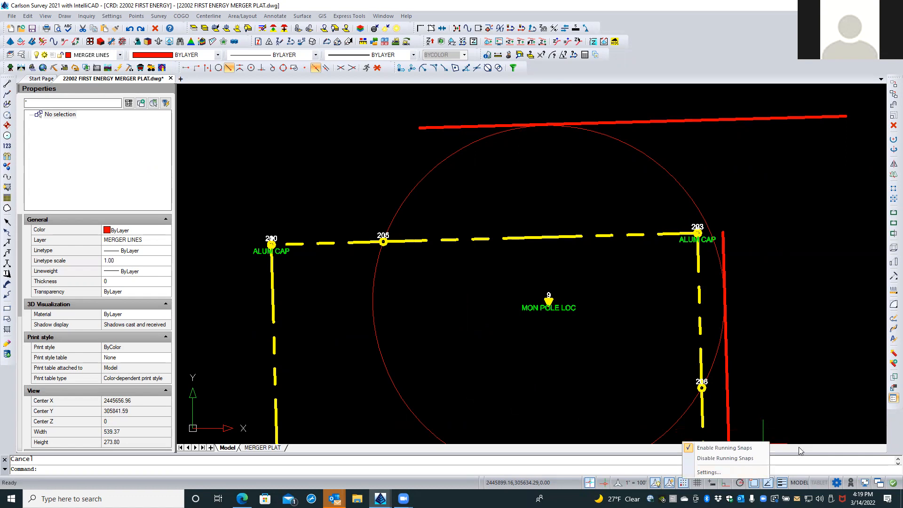
{"action": "left_click", "coordinate": [718, 471]}
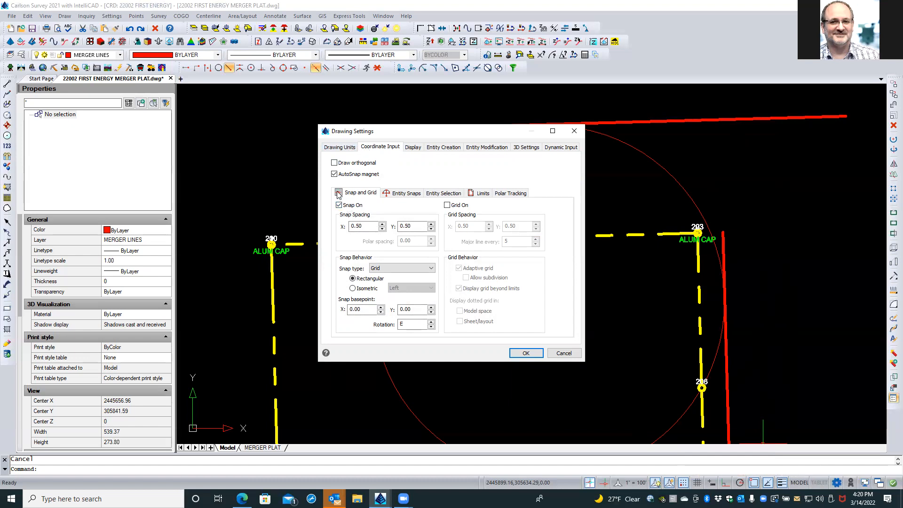
{"action": "left_click", "coordinate": [409, 193]}
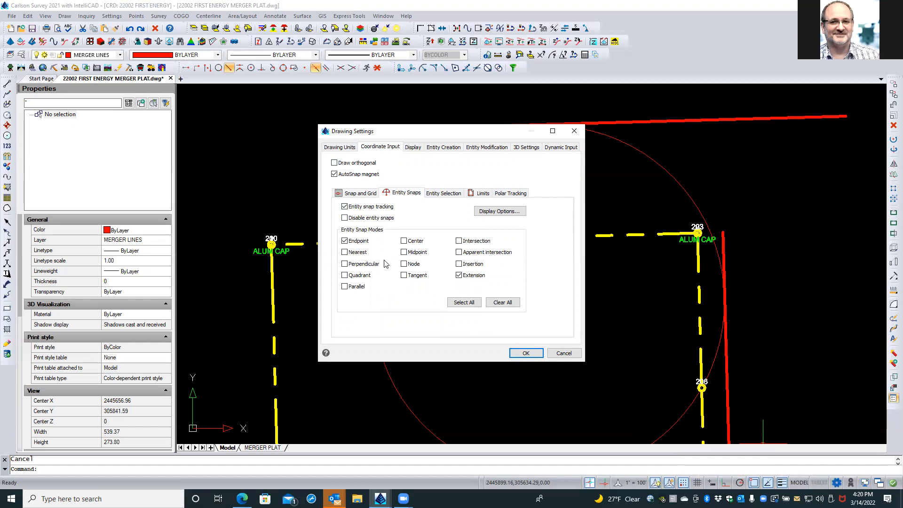
{"action": "left_click", "coordinate": [404, 276]}
{"action": "left_click", "coordinate": [534, 356]}
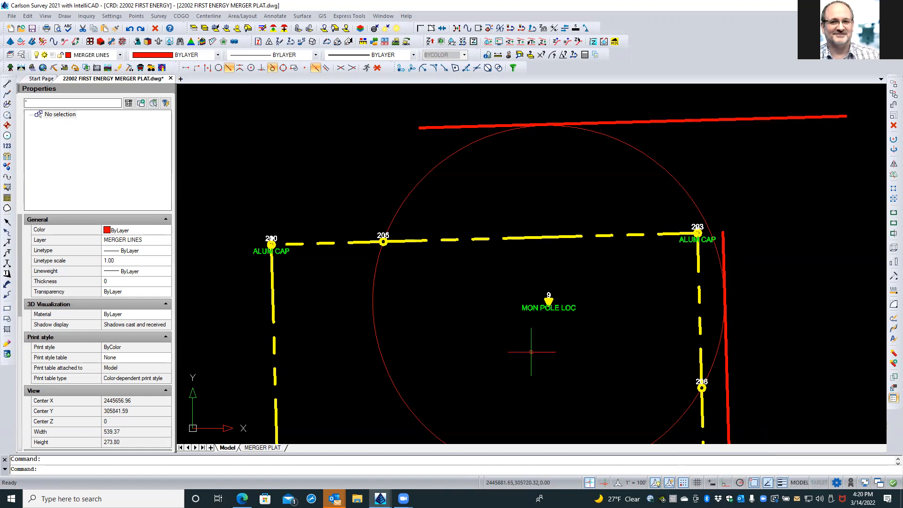
Try to apply a one-time Tangent snap override without a drawing command running
{"action": "right_click", "coordinate": [683, 484]}
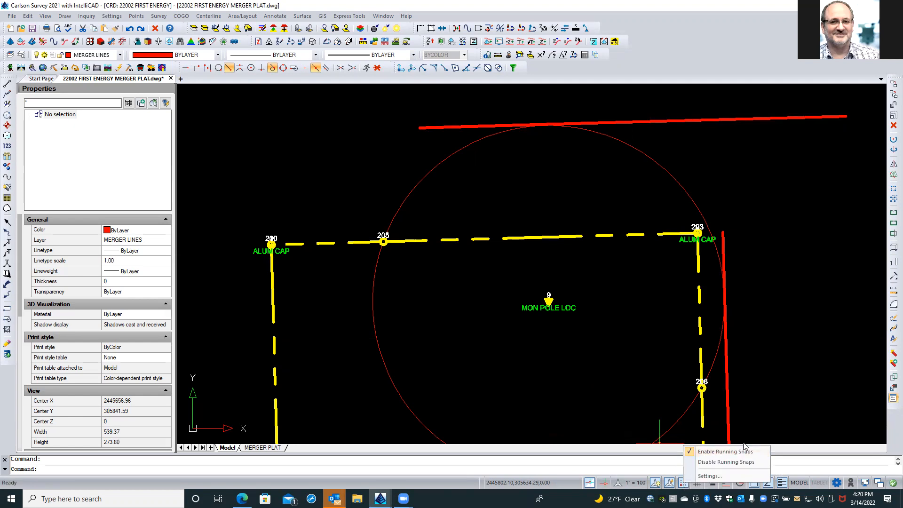
{"action": "left_click", "coordinate": [753, 411]}
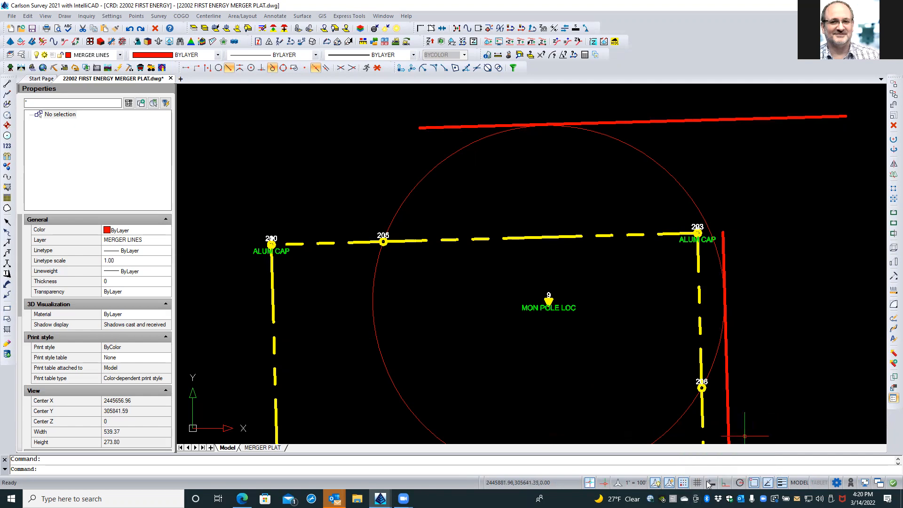
{"action": "left_click", "coordinate": [757, 485]}
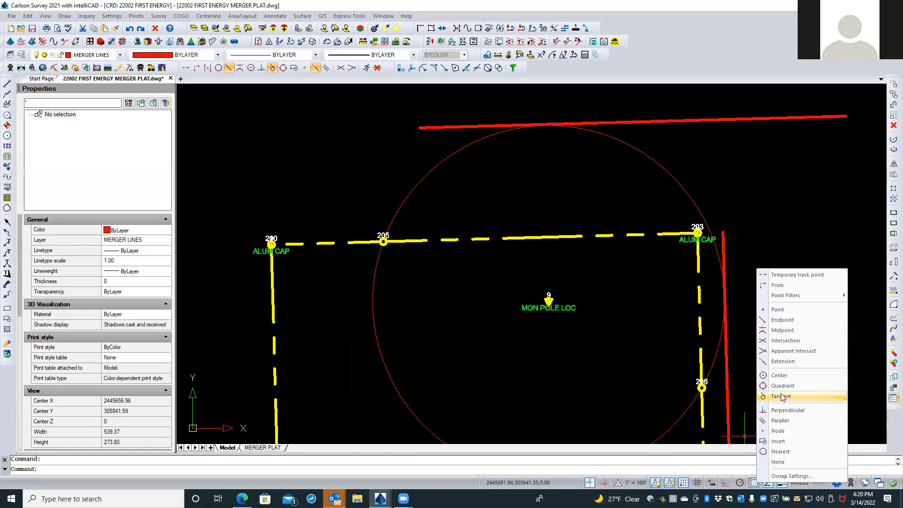
{"action": "left_click", "coordinate": [782, 397]}
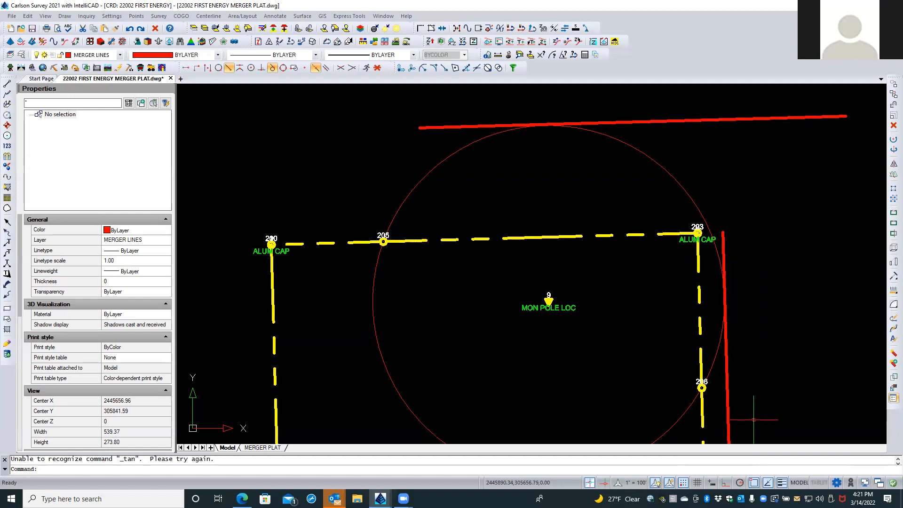
Turn off grid snapping for the cursor
{"action": "left_click", "coordinate": [684, 484]}
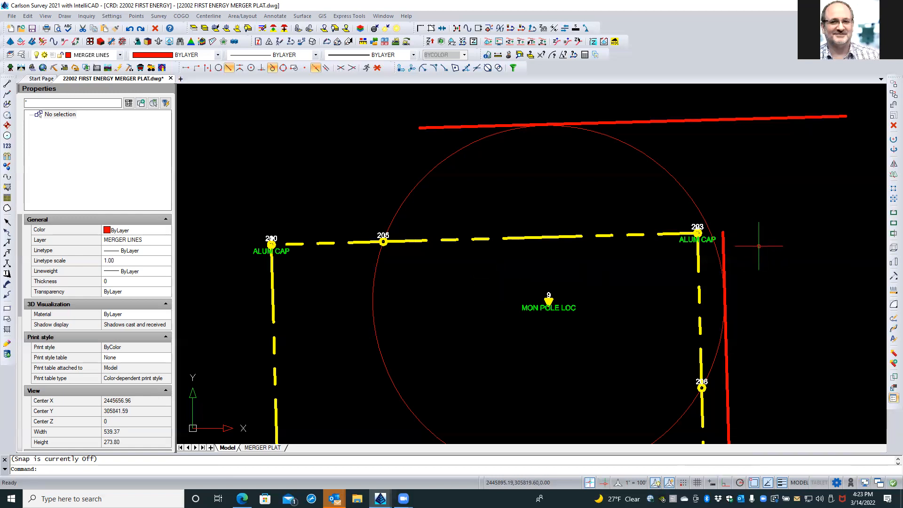
{"action": "left_click", "coordinate": [392, 168]}
{"action": "left_click", "coordinate": [381, 179]}
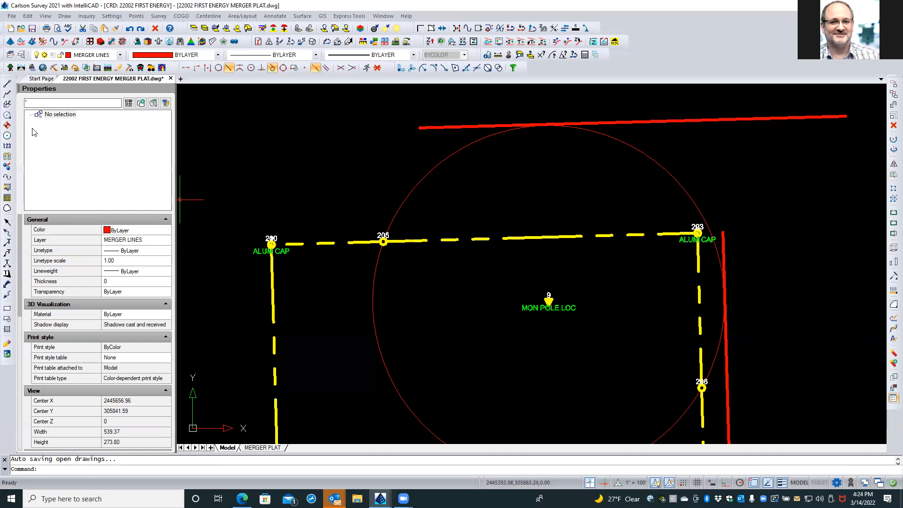
{"action": "left_click", "coordinate": [6, 95]}
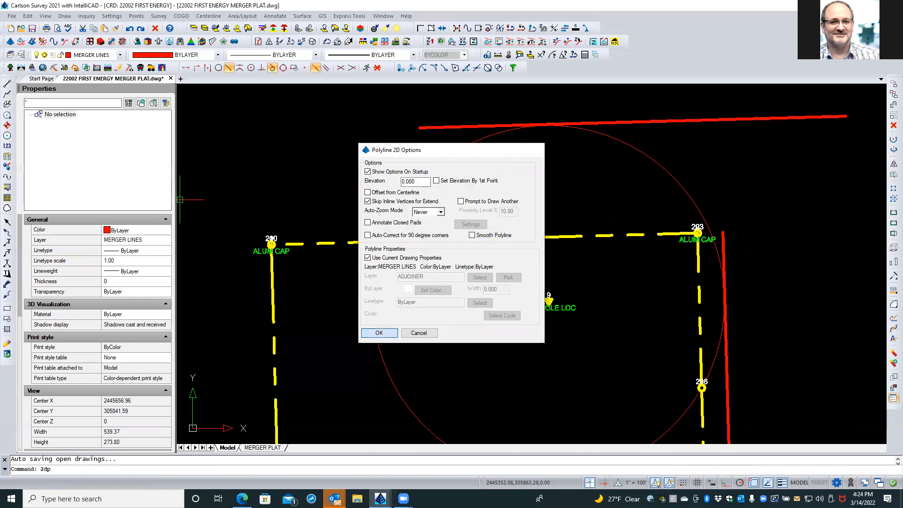
{"action": "left_click", "coordinate": [379, 332]}
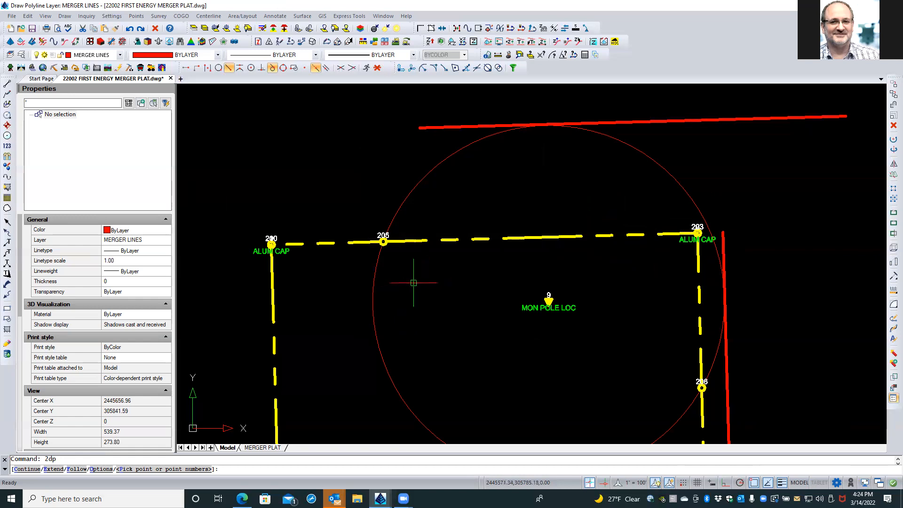
{"action": "left_click", "coordinate": [377, 211]}
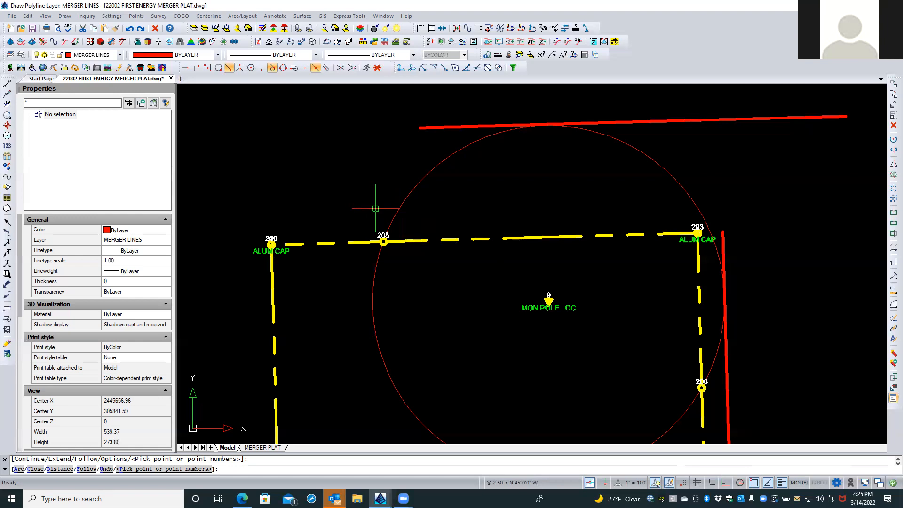
{"action": "left_click", "coordinate": [375, 208]}
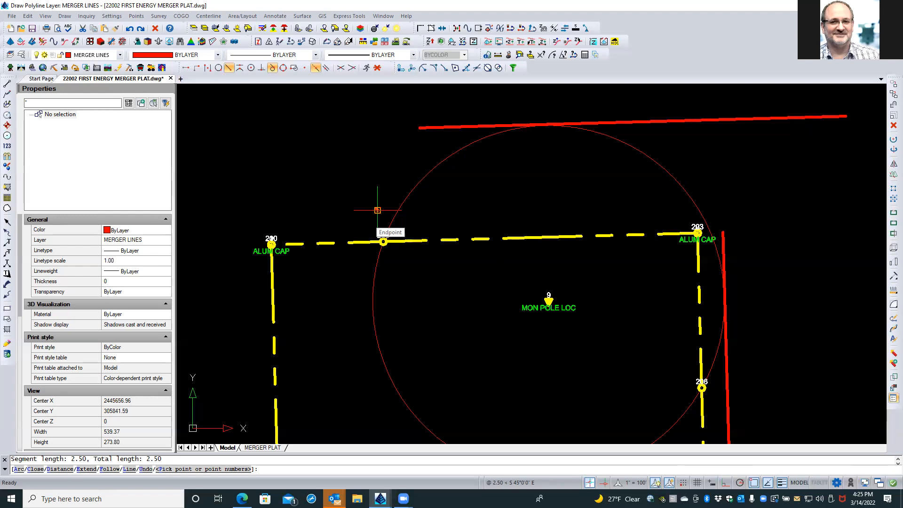
{"action": "key", "text": "F8"}
{"action": "key", "text": "F8"}
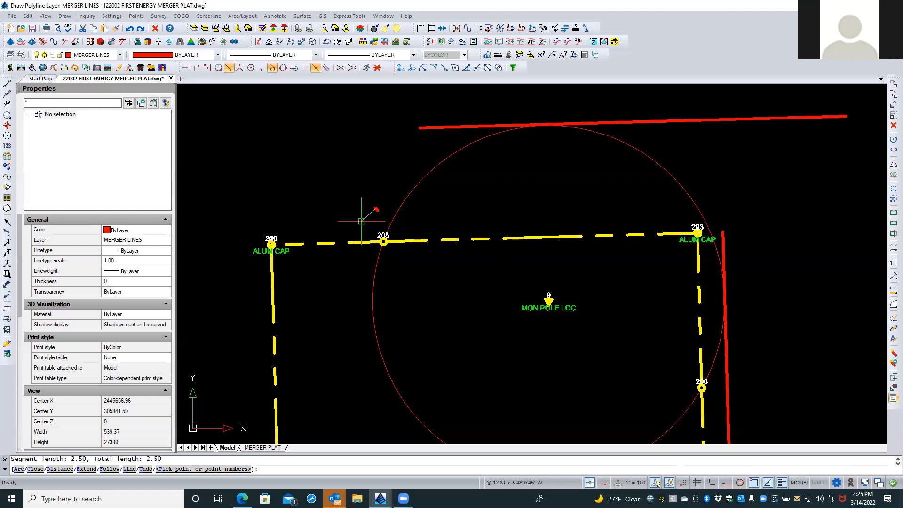
{"action": "key", "text": "Escape"}
{"action": "left_click", "coordinate": [383, 199]}
{"action": "left_click", "coordinate": [371, 212]}
{"action": "key", "text": "Delete"}
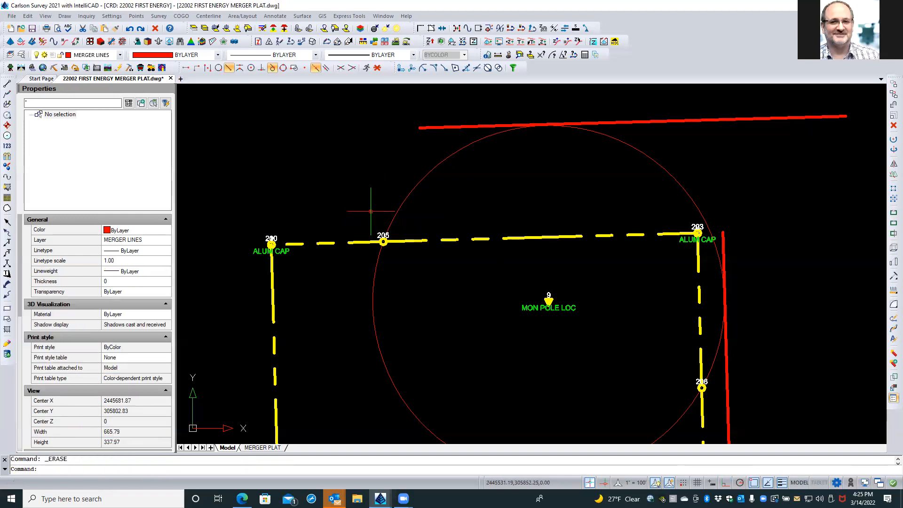
Draw a 2D polyline about 35 ft long from above point 205 down perpendicular to the yellow dashed boundary line, using current drawing properties
{"action": "left_click", "coordinate": [7, 94]}
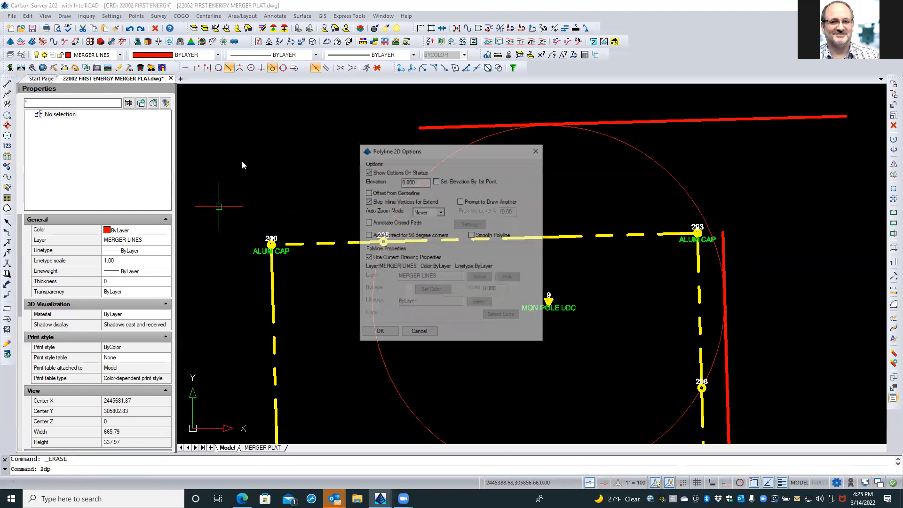
{"action": "left_click", "coordinate": [379, 333]}
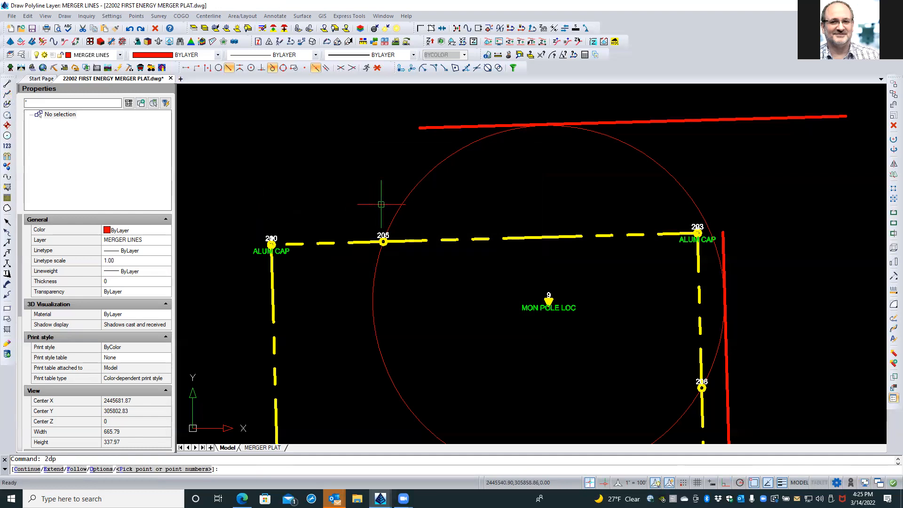
{"action": "left_click", "coordinate": [381, 204]}
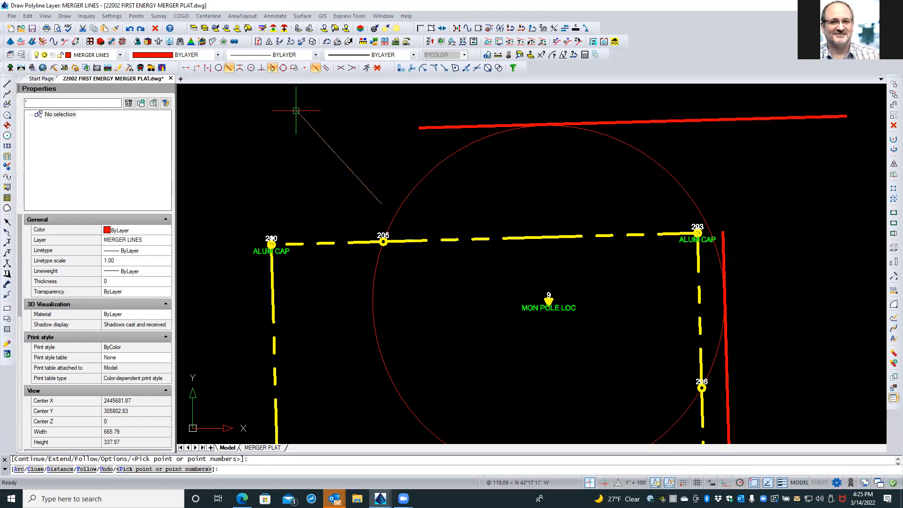
{"action": "left_click", "coordinate": [262, 69]}
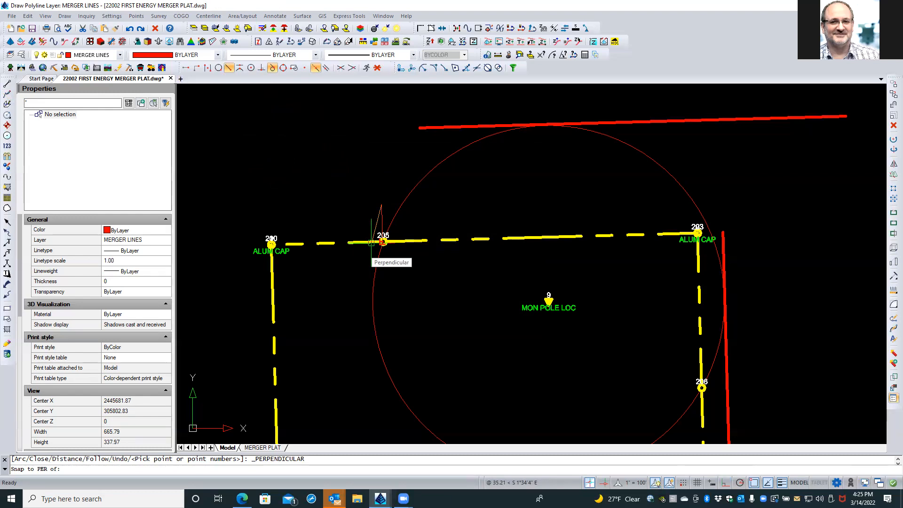
{"action": "left_click", "coordinate": [371, 242]}
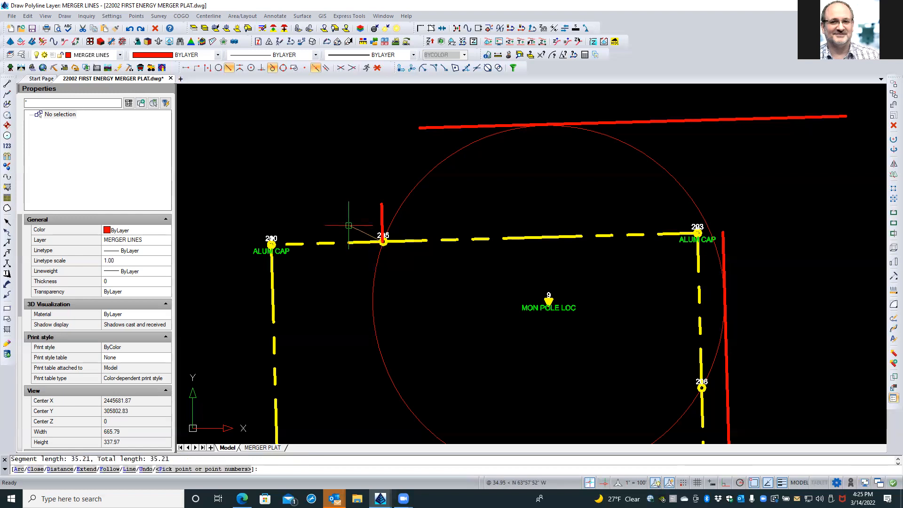
{"action": "key", "text": "Return"}
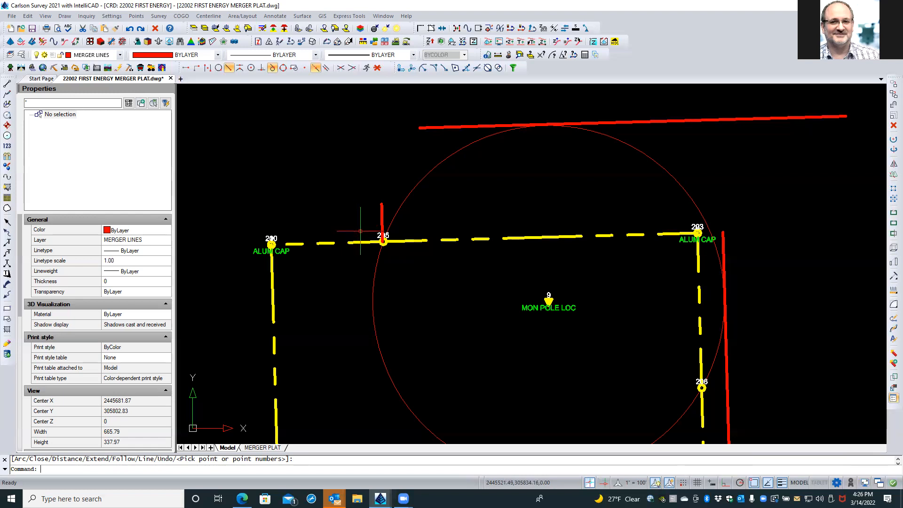
{"action": "key", "text": "Return"}
{"action": "left_click", "coordinate": [381, 220]}
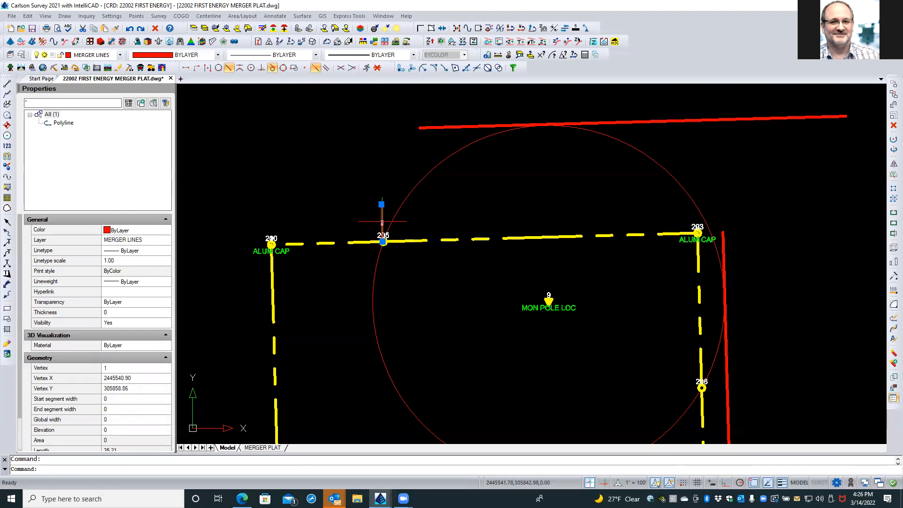
{"action": "right_click", "coordinate": [382, 221]}
{"action": "key", "text": "Escape"}
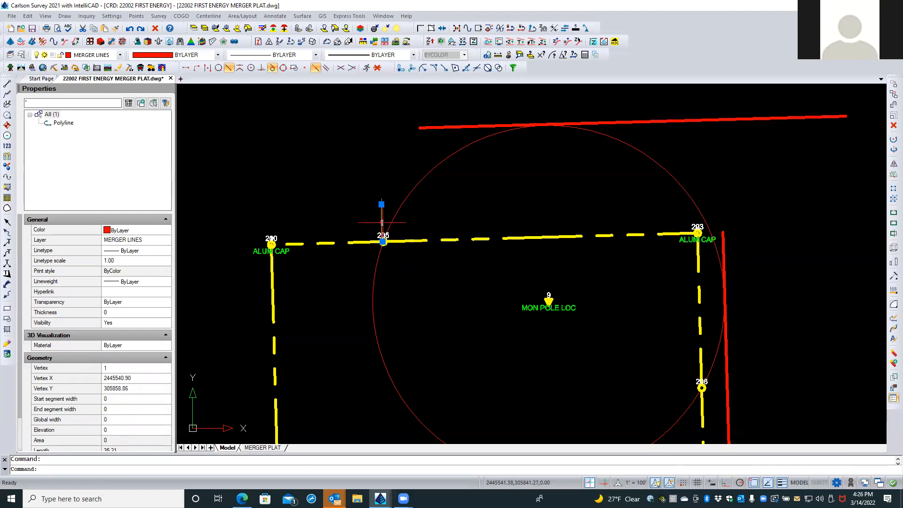
{"action": "key", "text": "Escape"}
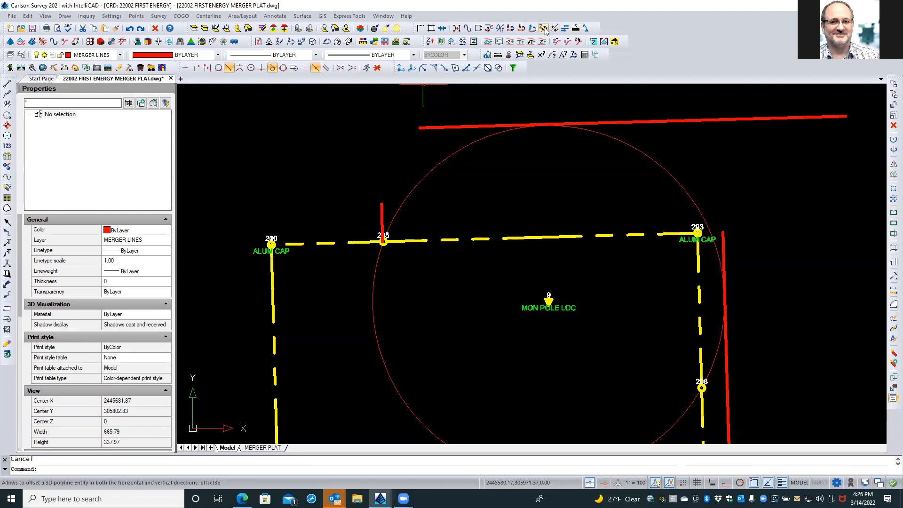
Set the total length of the perpendicular polyline at point 205 to 20 ft, adjusting its upper end with the extend-by-distance command
{"action": "left_click", "coordinate": [422, 29]}
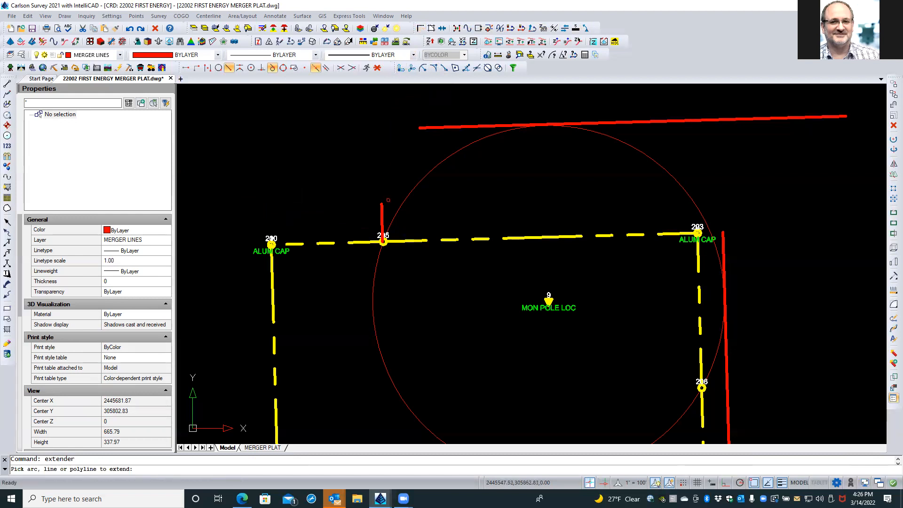
{"action": "left_click", "coordinate": [381, 211]}
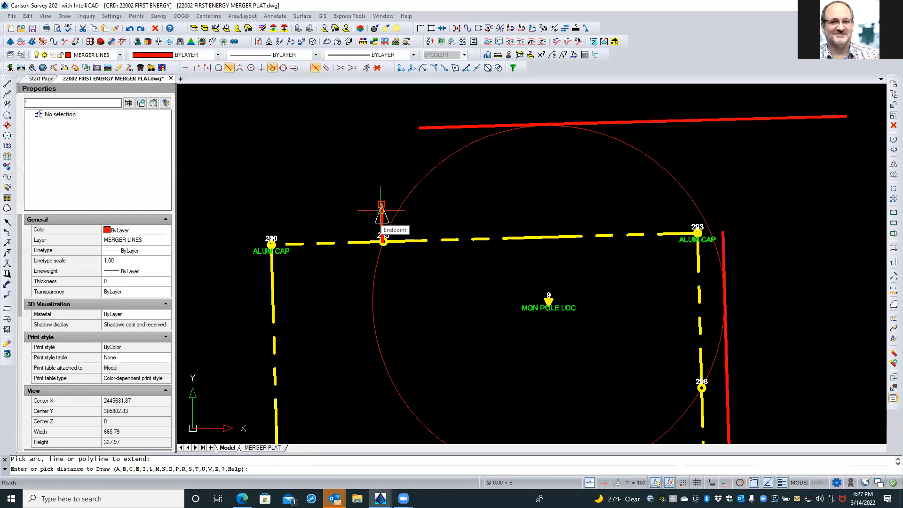
{"action": "type", "text": "T"}
{"action": "key", "text": "Return"}
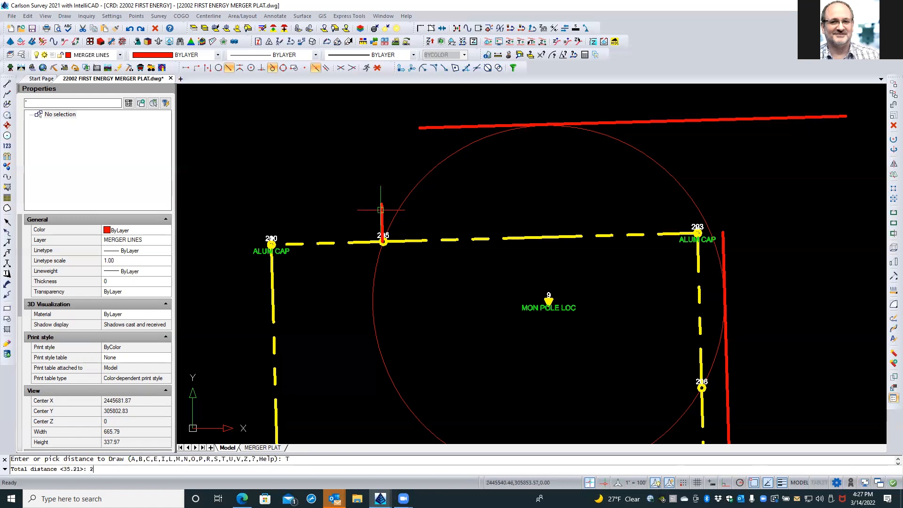
{"action": "key", "text": "Return"}
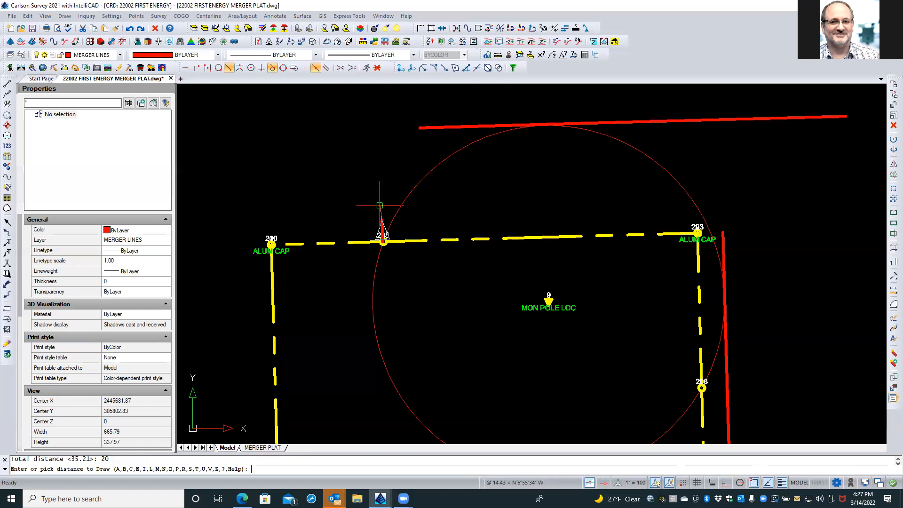
{"action": "key", "text": "Return"}
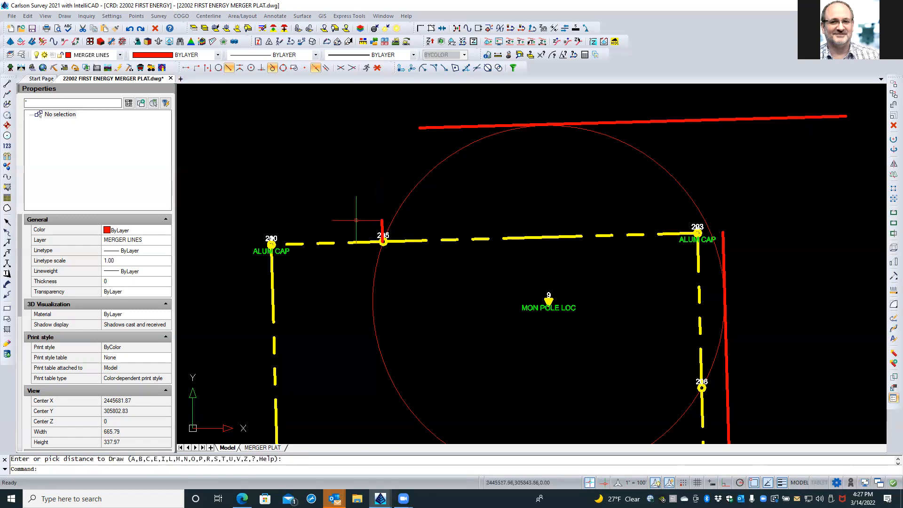
{"action": "scroll", "coordinate": [357, 226], "scroll_direction": "up", "scroll_amount": 2}
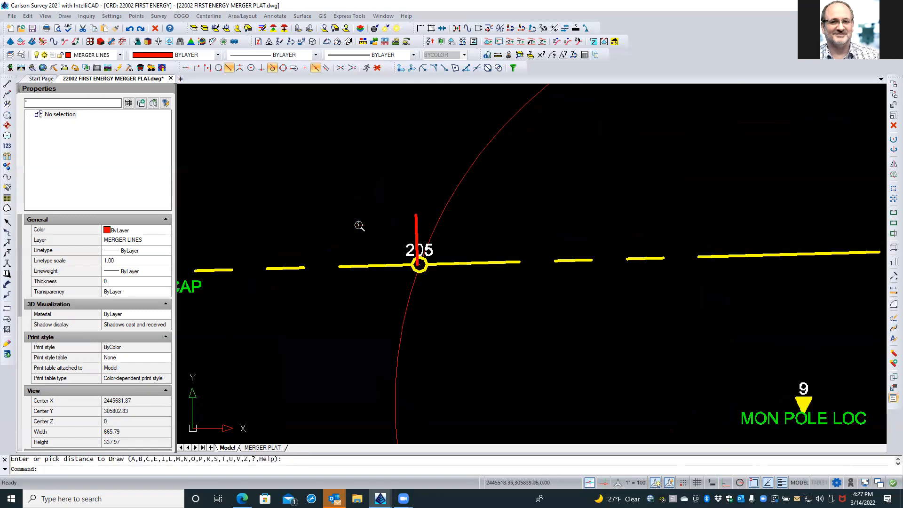
{"action": "left_click", "coordinate": [415, 230]}
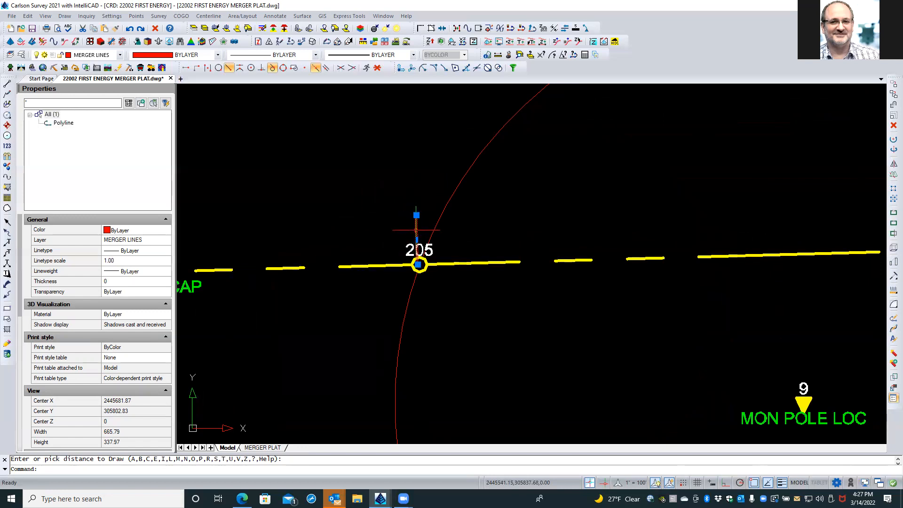
{"action": "right_click", "coordinate": [416, 233]}
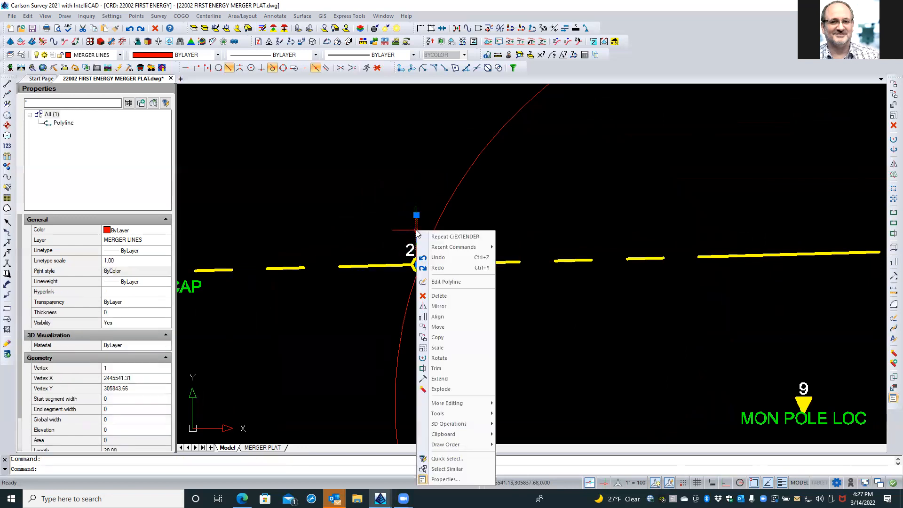
{"action": "left_click", "coordinate": [458, 327]}
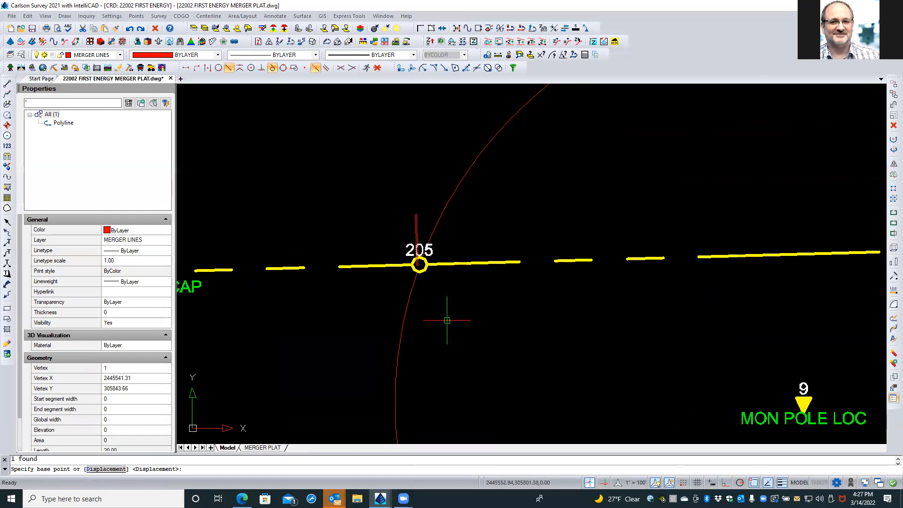
{"action": "scroll", "coordinate": [401, 281], "scroll_direction": "up", "scroll_amount": 2}
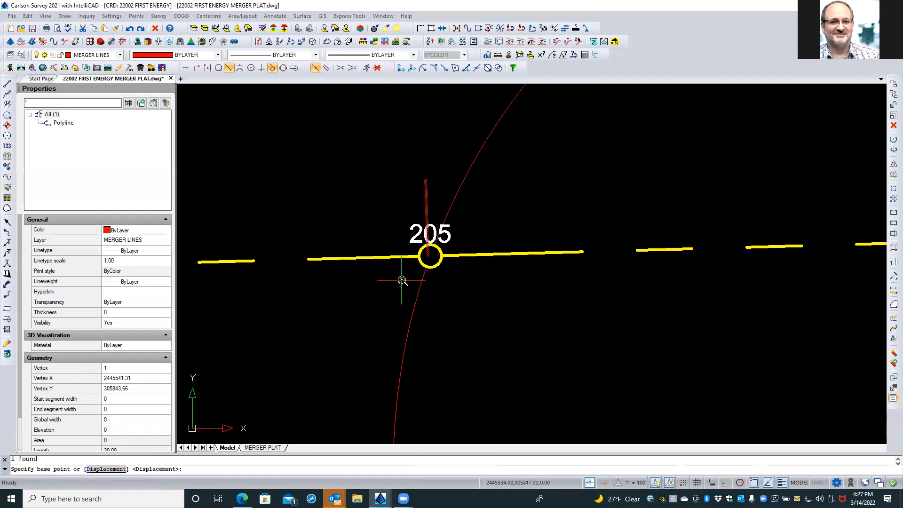
{"action": "scroll", "coordinate": [402, 281], "scroll_direction": "up", "scroll_amount": 2}
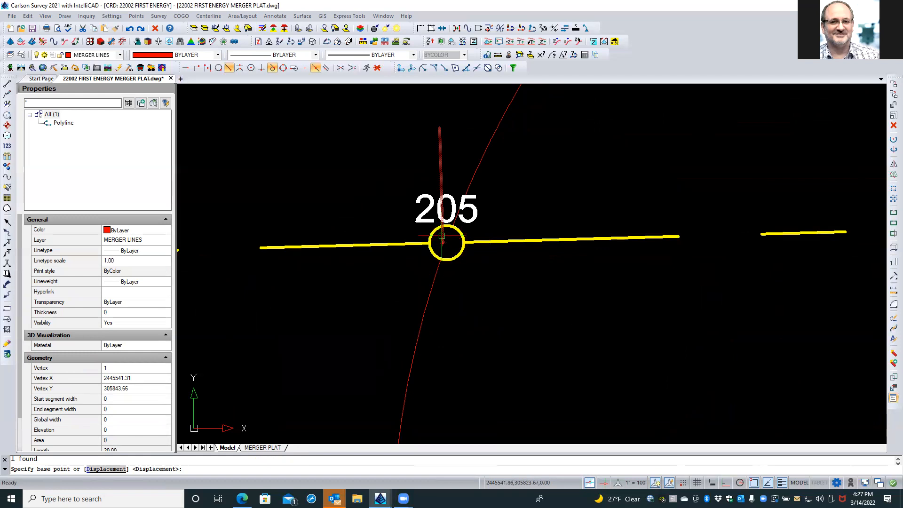
{"action": "left_click", "coordinate": [442, 243]}
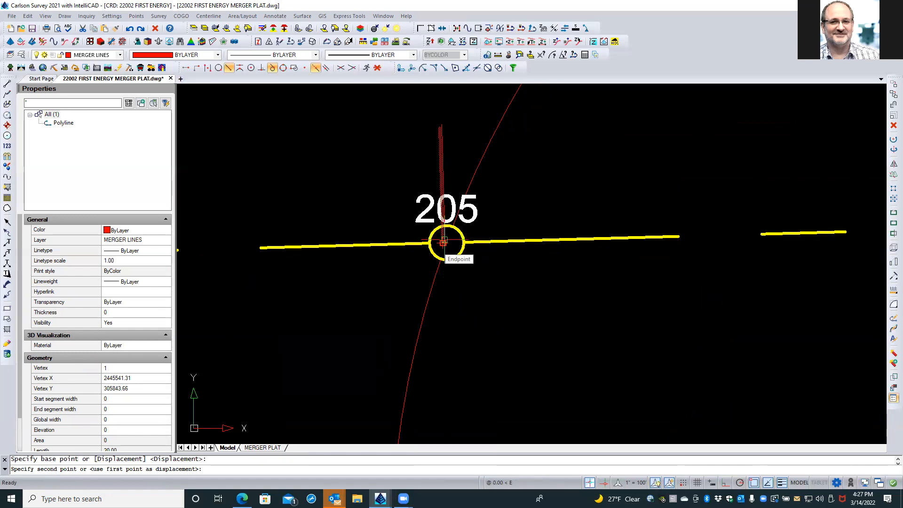
{"action": "key", "text": "Escape"}
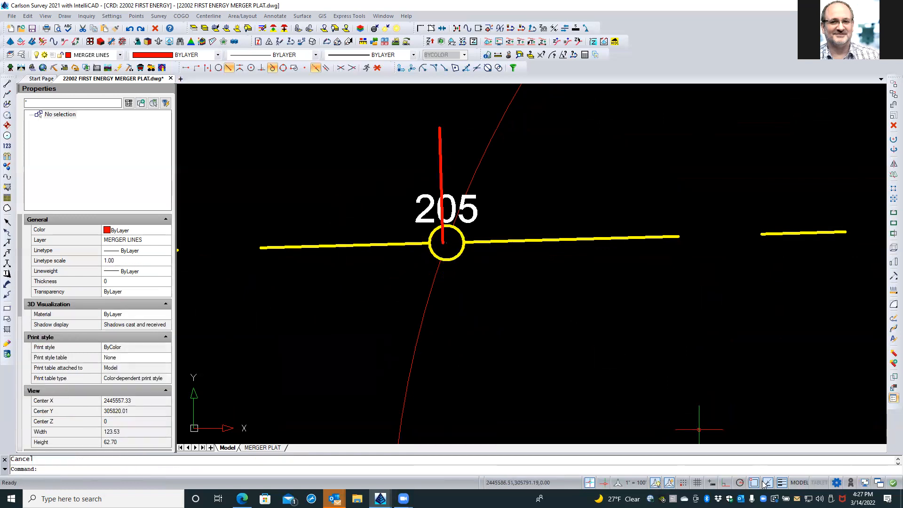
Turn off the running Tangent entity snap in the drawing's snap settings, keeping Endpoint and Extension enabled
{"action": "right_click", "coordinate": [754, 483]}
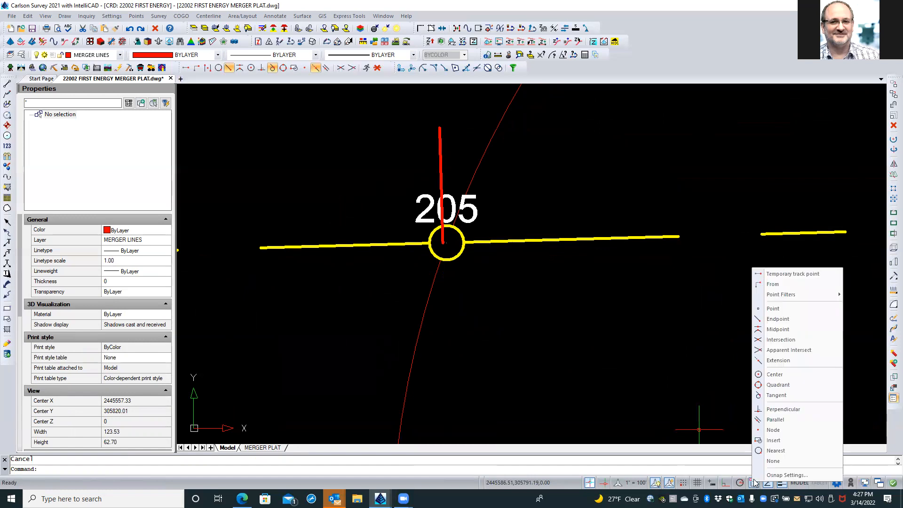
{"action": "left_click", "coordinate": [772, 476]}
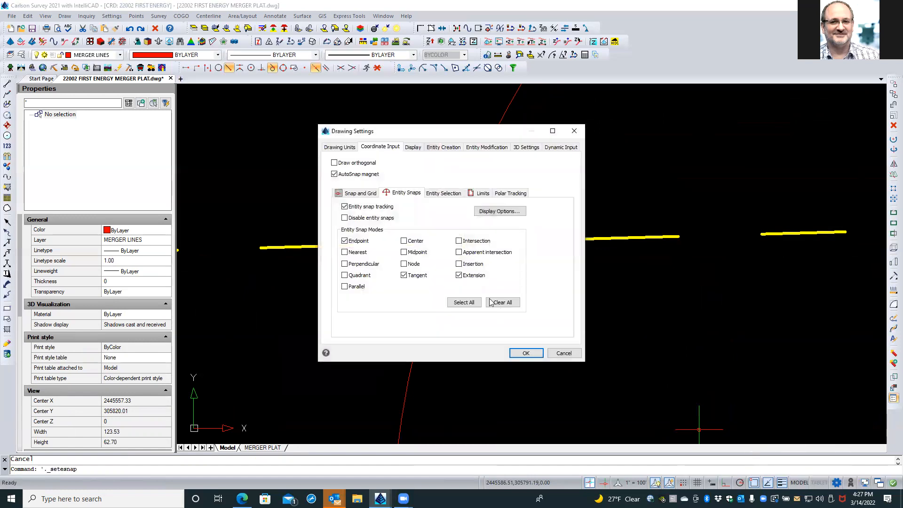
{"action": "left_click", "coordinate": [404, 275]}
{"action": "left_click", "coordinate": [526, 353]}
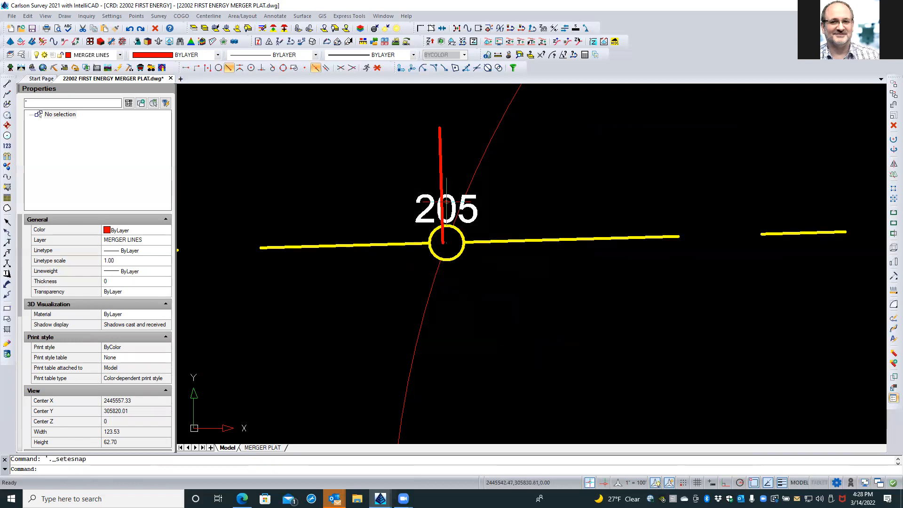
Move the 20 ft perpendicular polyline off point 205 to open space about 23 ft to the northwest
{"action": "left_click", "coordinate": [446, 203]}
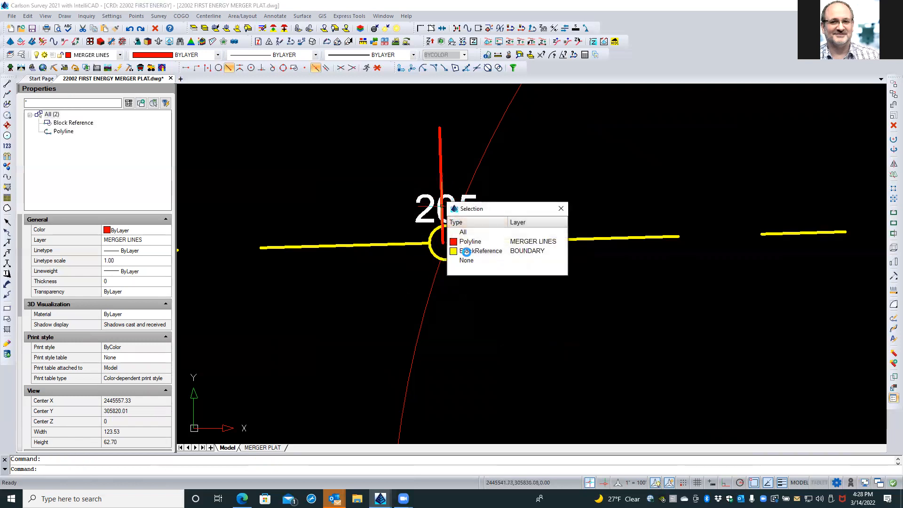
{"action": "left_click", "coordinate": [470, 241]}
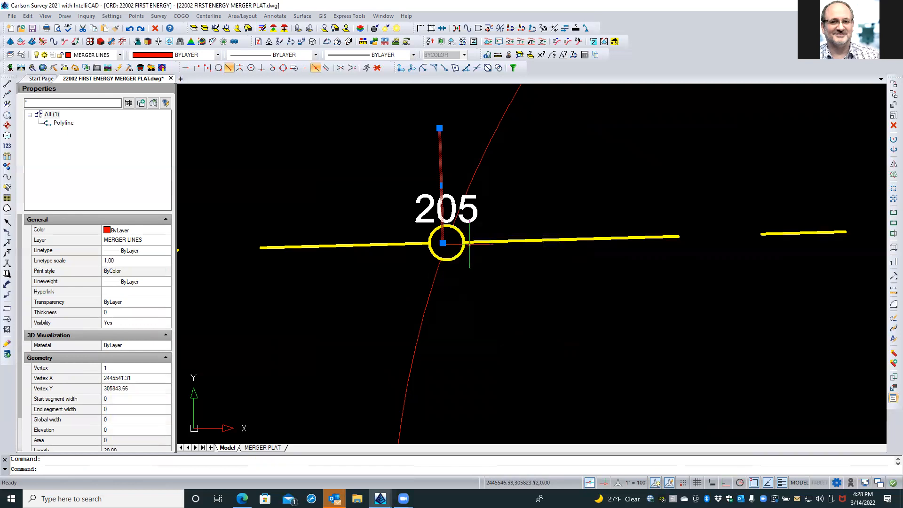
{"action": "right_click", "coordinate": [470, 243]}
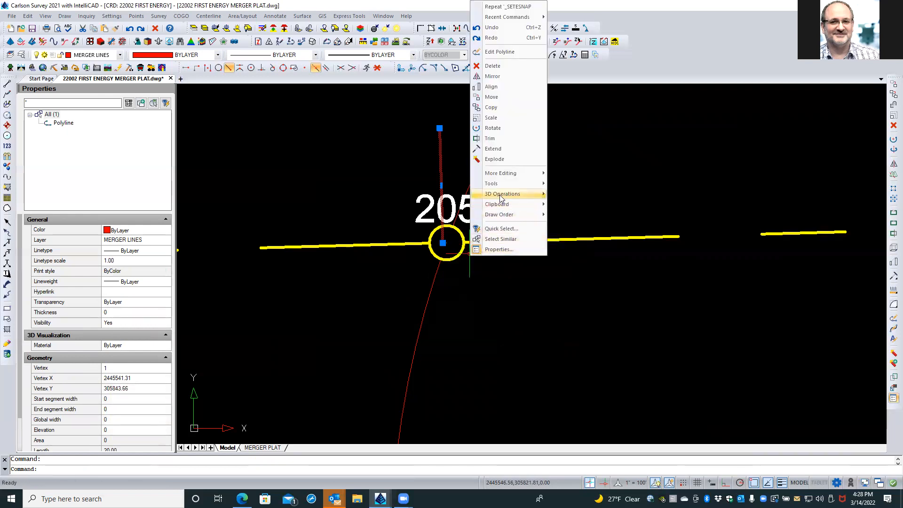
{"action": "left_click", "coordinate": [502, 105]}
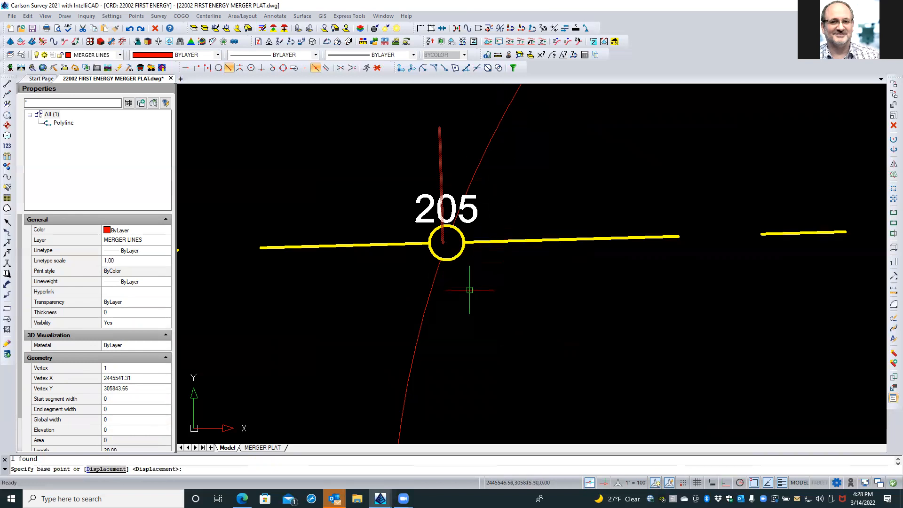
{"action": "left_click", "coordinate": [470, 286]}
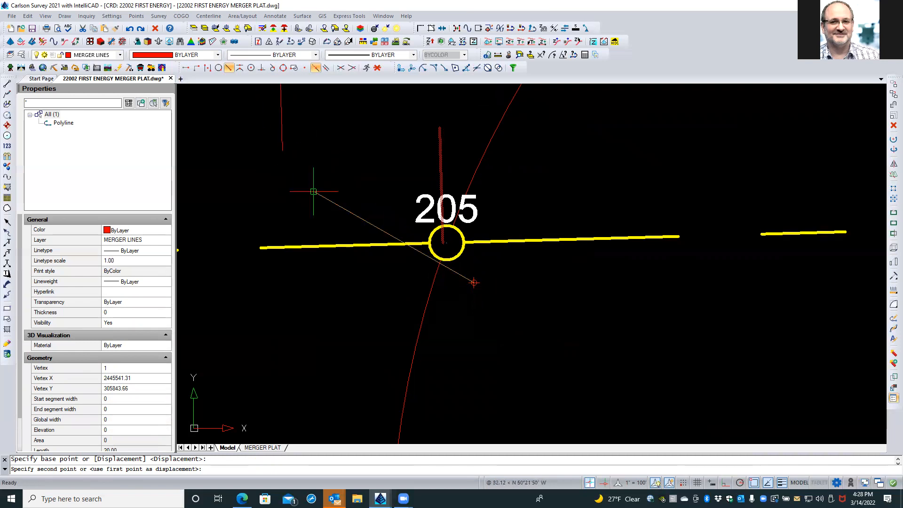
{"action": "left_click", "coordinate": [351, 223]}
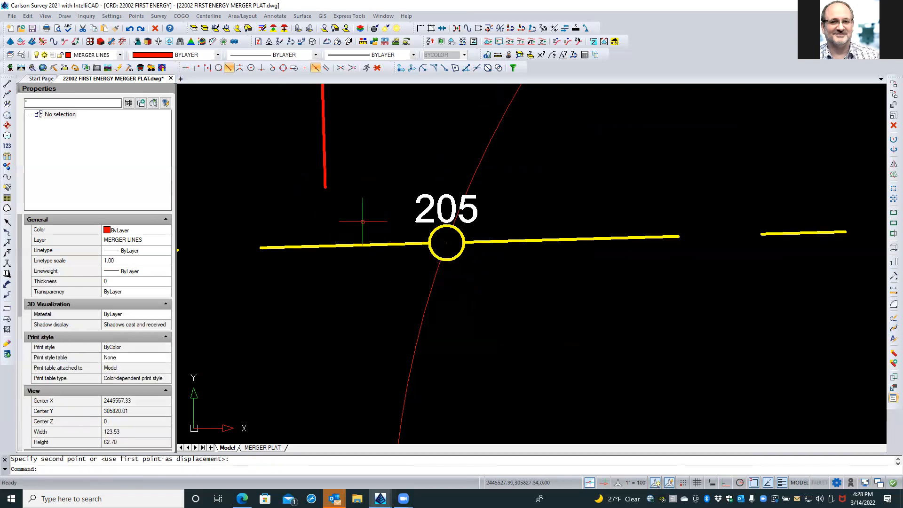
Move the 20 ft polyline by its lower endpoint exactly onto survey point 205, using a one-time Point snap for the destination
{"action": "left_click", "coordinate": [325, 176]}
{"action": "scroll", "coordinate": [350, 199], "scroll_direction": "up", "scroll_amount": 3}
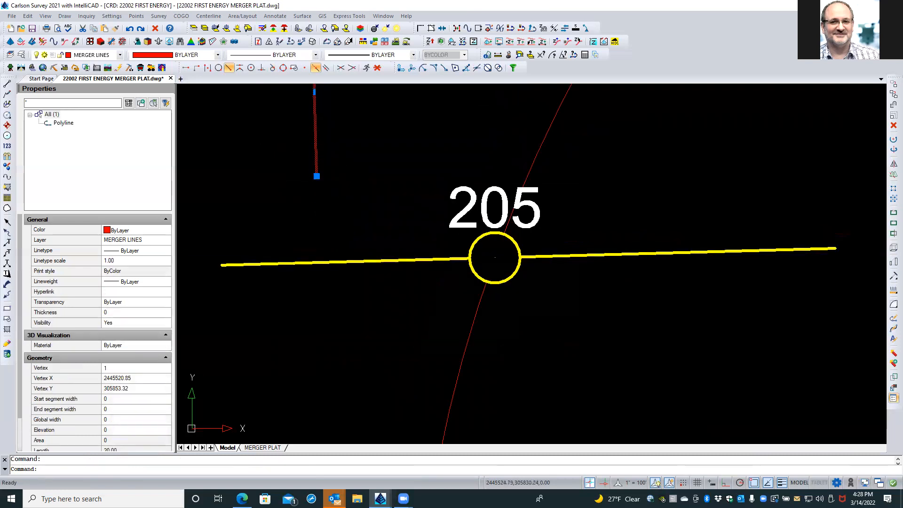
{"action": "scroll", "coordinate": [350, 200], "scroll_direction": "down", "scroll_amount": 5}
{"action": "middle_click_drag", "start_coordinate": [350, 197], "coordinate": [346, 226]}
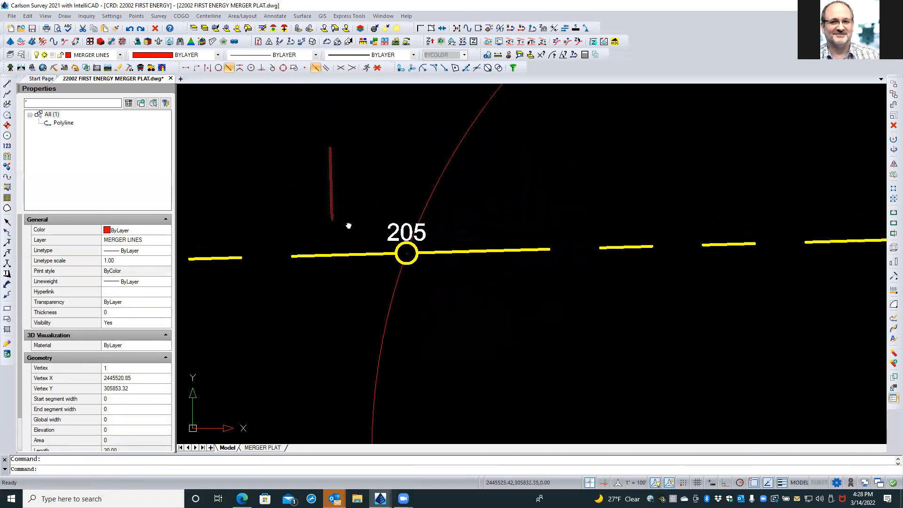
{"action": "right_click", "coordinate": [348, 193]}
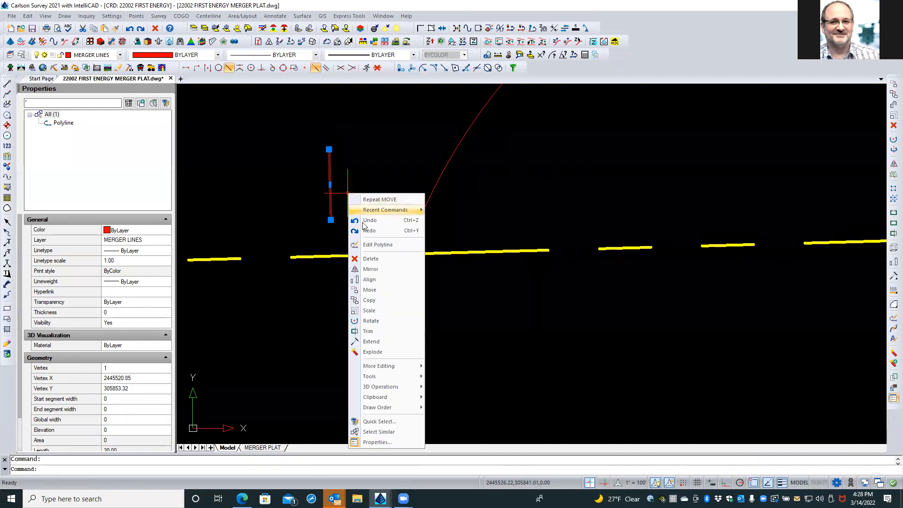
{"action": "left_click", "coordinate": [369, 290]}
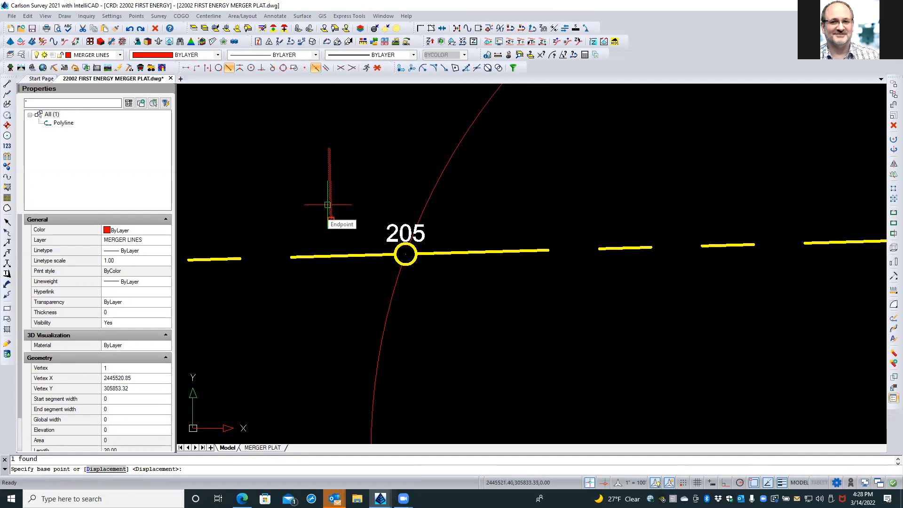
{"action": "left_click", "coordinate": [328, 206]}
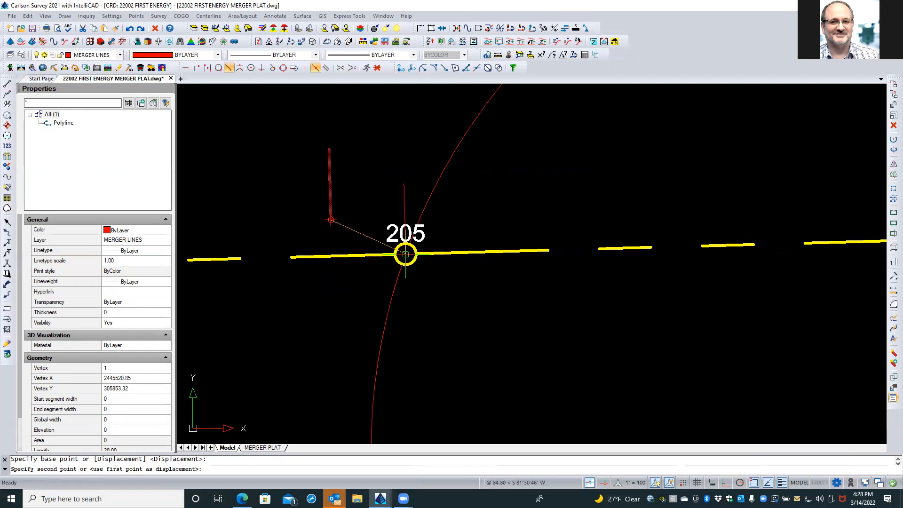
{"action": "right_click", "coordinate": [354, 233], "text": "shift"}
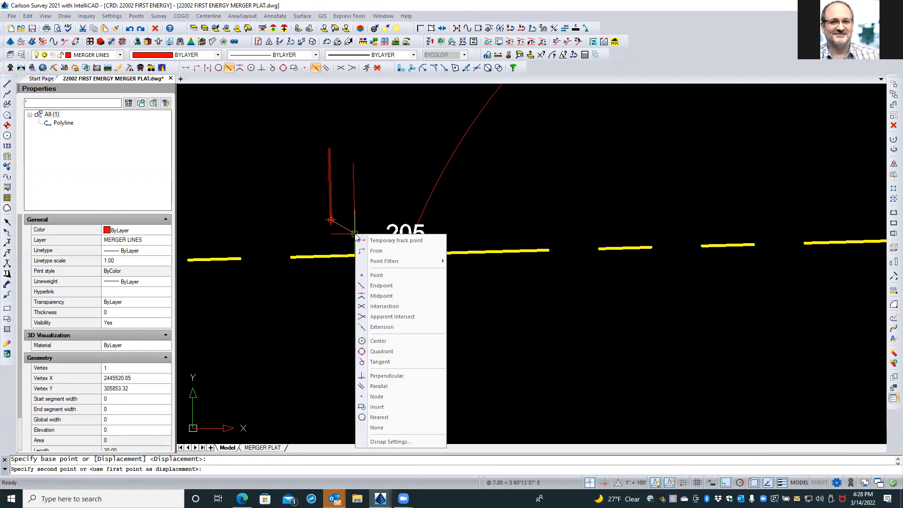
{"action": "left_click", "coordinate": [375, 275]}
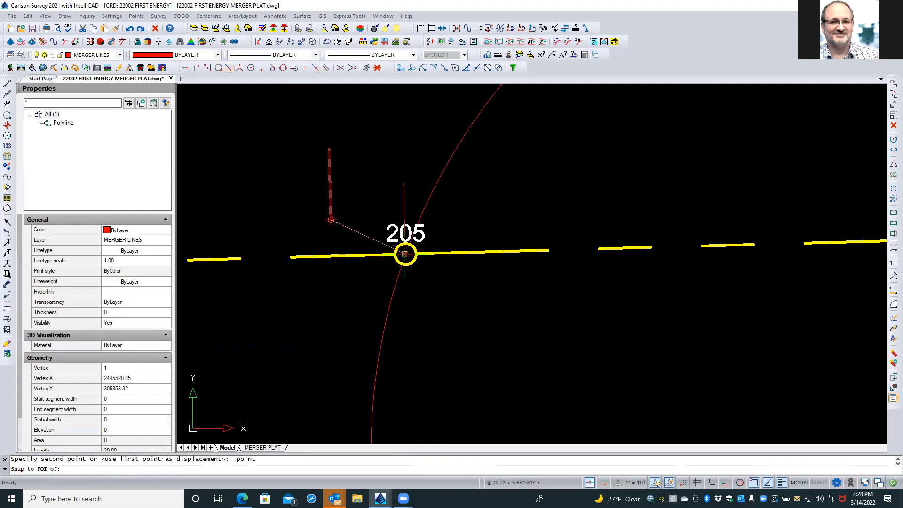
{"action": "left_click", "coordinate": [404, 254]}
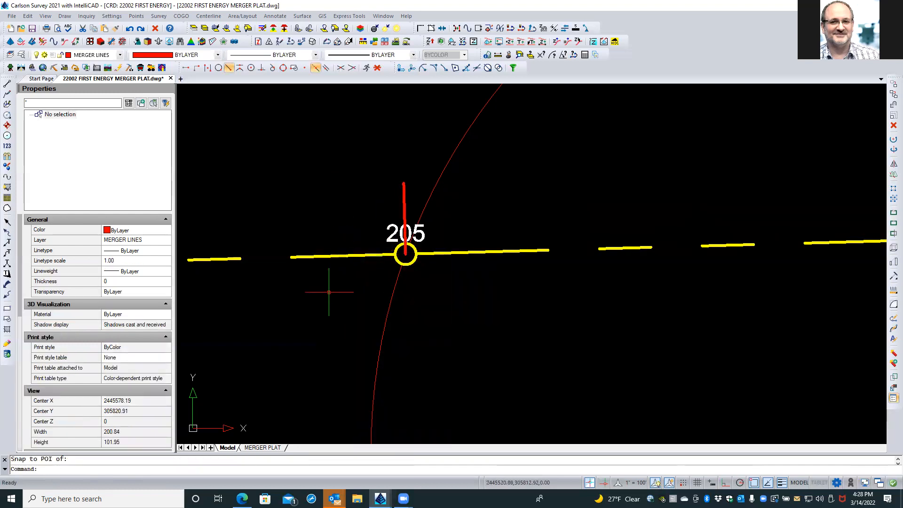
Continue the polyline at point 205 from its upper end with a segment about 53 ft long, tangent to the red circle, using current drawing properties
{"action": "scroll", "coordinate": [318, 363], "scroll_direction": "down", "scroll_amount": 2}
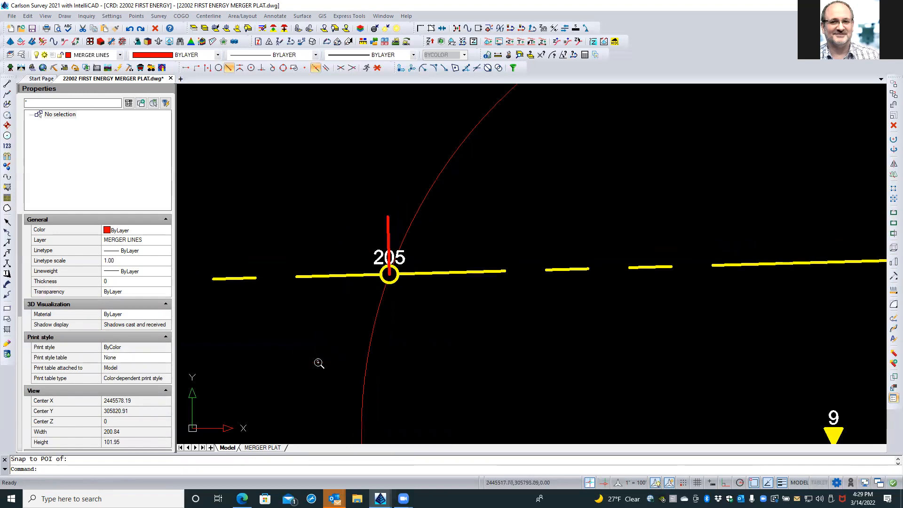
{"action": "scroll", "coordinate": [317, 362], "scroll_direction": "down", "scroll_amount": 1}
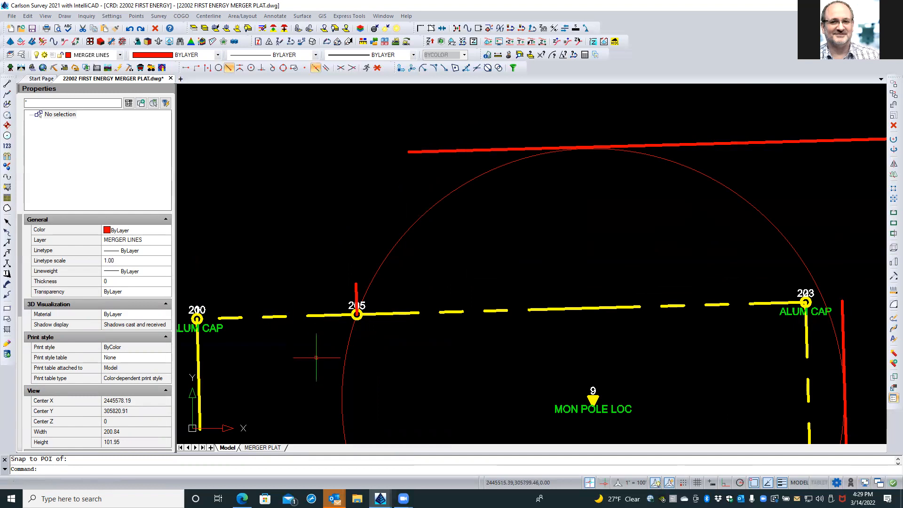
{"action": "left_click", "coordinate": [7, 104]}
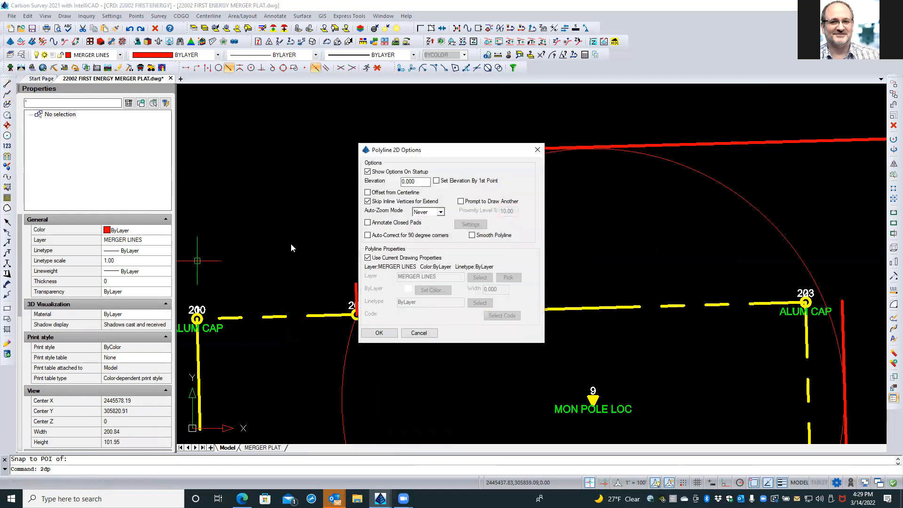
{"action": "left_click", "coordinate": [379, 332]}
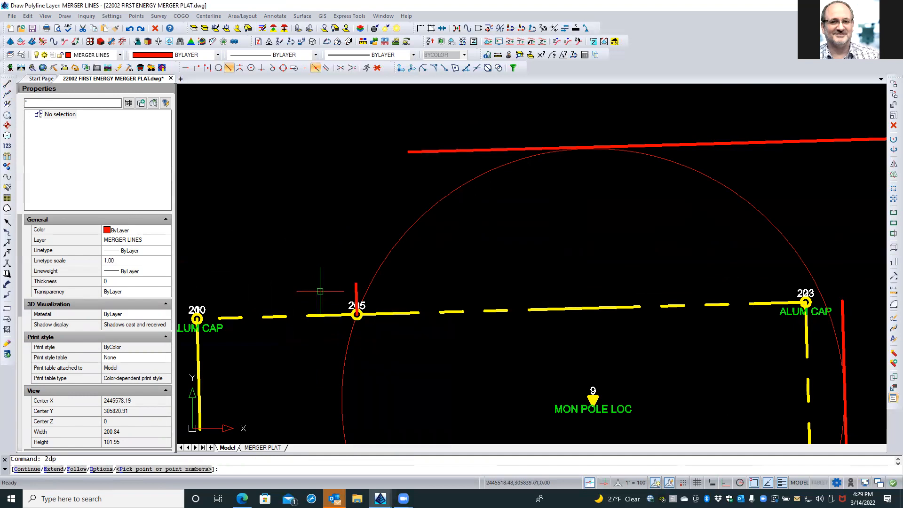
{"action": "type", "text": "C"}
{"action": "key", "text": "Return"}
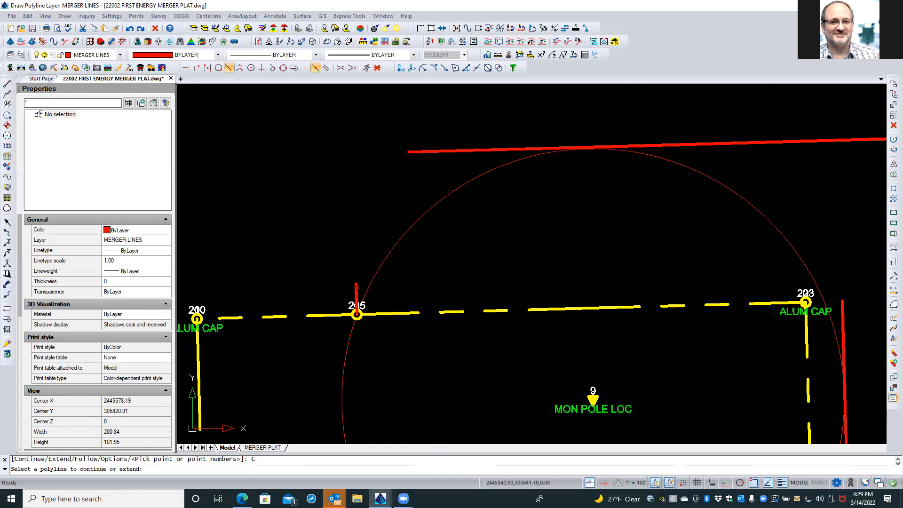
{"action": "left_click", "coordinate": [356, 285]}
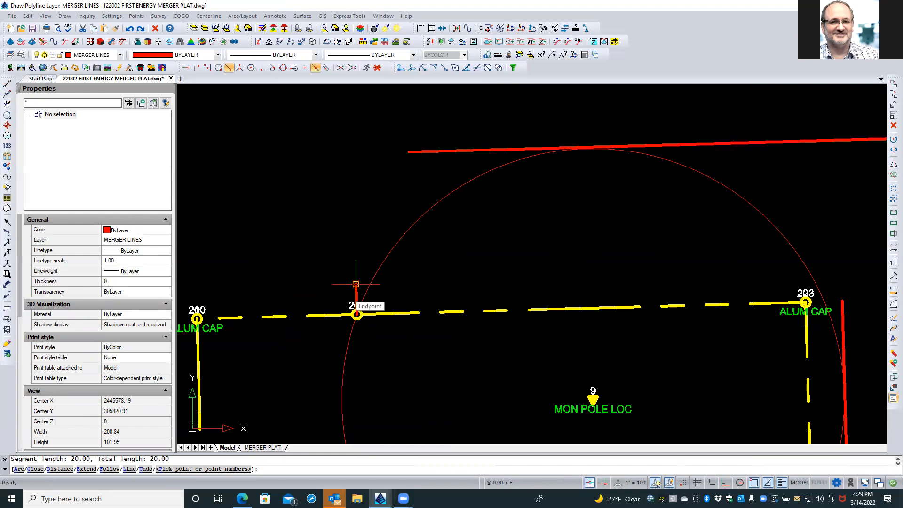
{"action": "right_click", "coordinate": [356, 285], "text": "shift"}
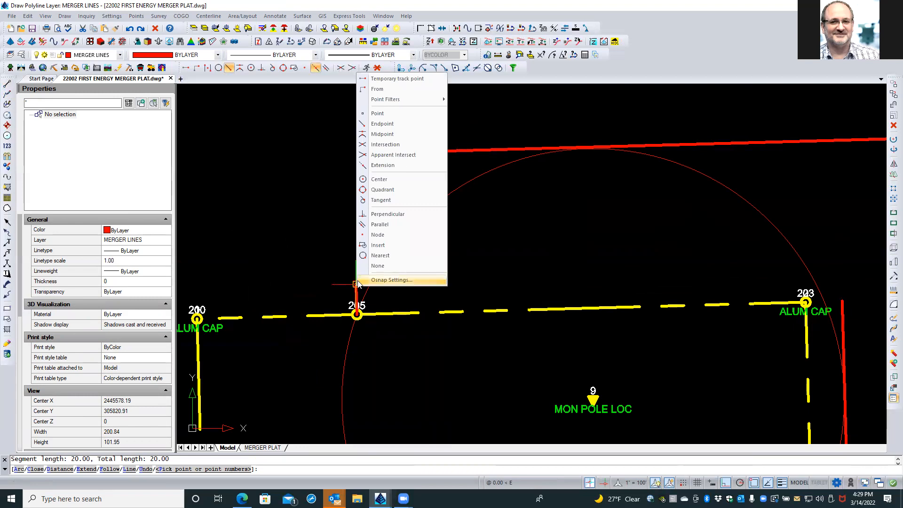
{"action": "left_click", "coordinate": [396, 199]}
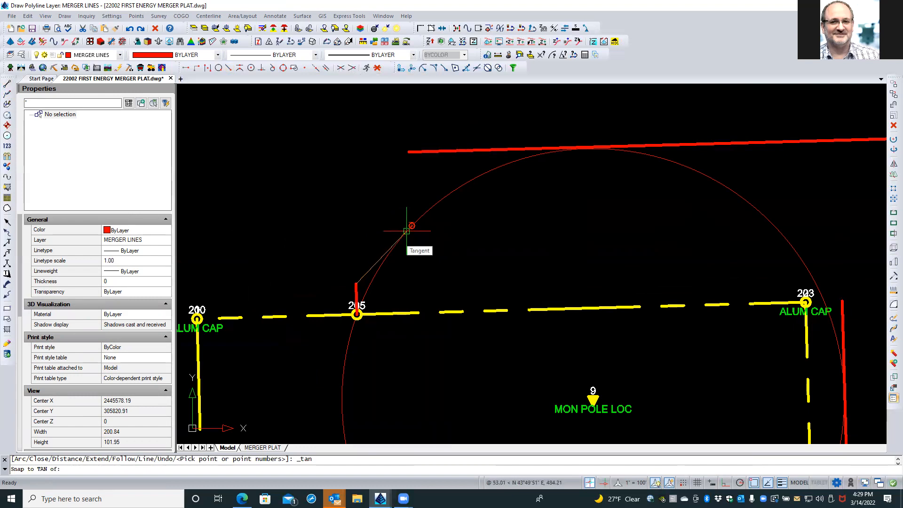
{"action": "left_click", "coordinate": [407, 231]}
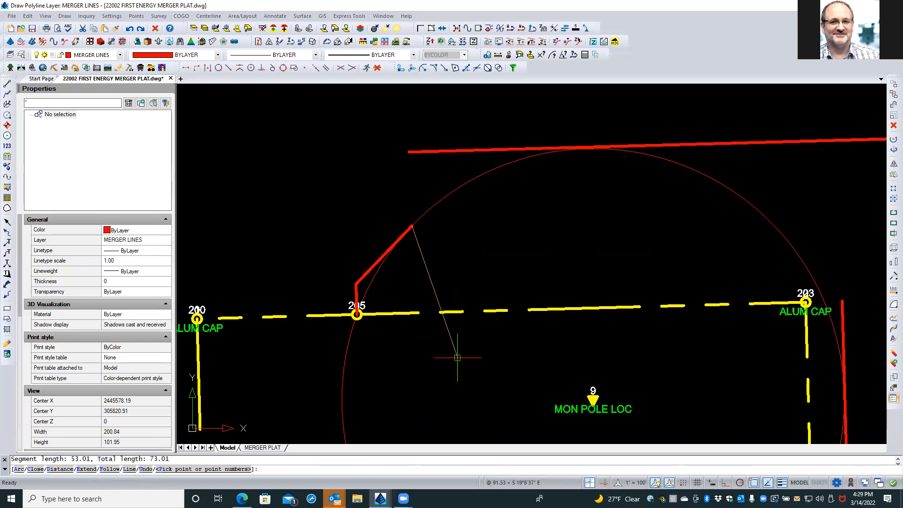
{"action": "key", "text": "Return"}
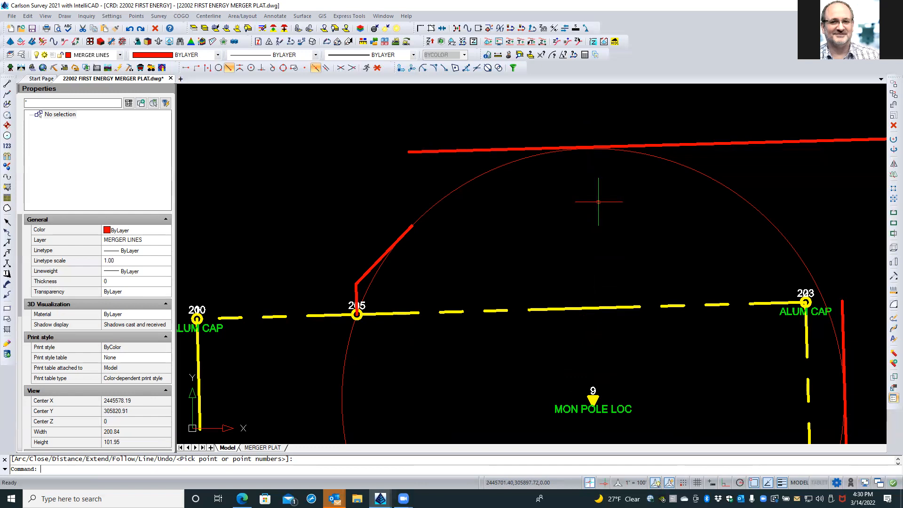
{"action": "scroll", "coordinate": [590, 182], "scroll_direction": "up", "scroll_amount": 2}
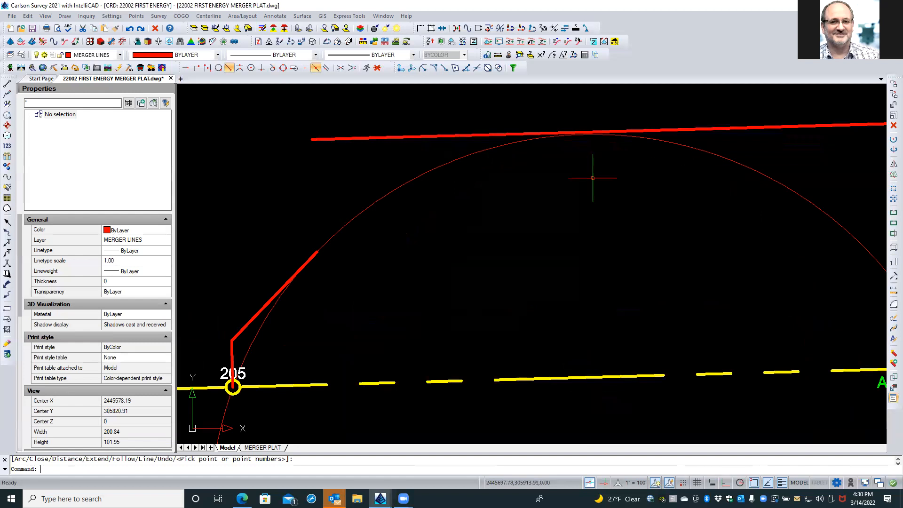
{"action": "scroll", "coordinate": [592, 178], "scroll_direction": "down", "scroll_amount": 2}
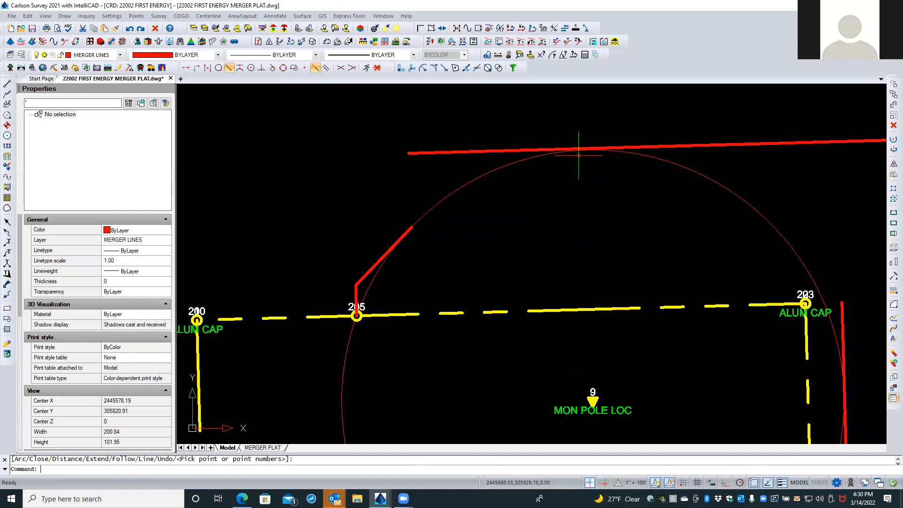
{"action": "scroll", "coordinate": [580, 146], "scroll_direction": "up", "scroll_amount": 3}
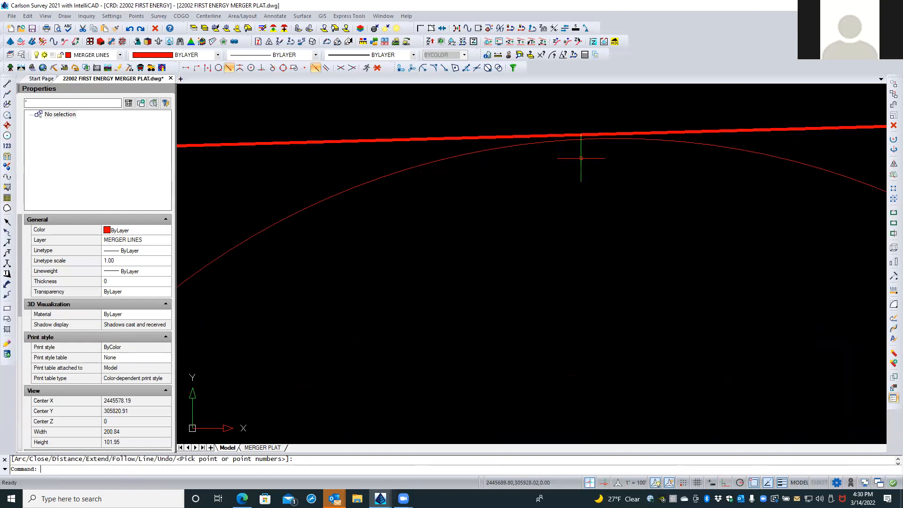
{"action": "scroll", "coordinate": [582, 157], "scroll_direction": "down", "scroll_amount": 2}
{"action": "scroll", "coordinate": [582, 158], "scroll_direction": "down", "scroll_amount": 2}
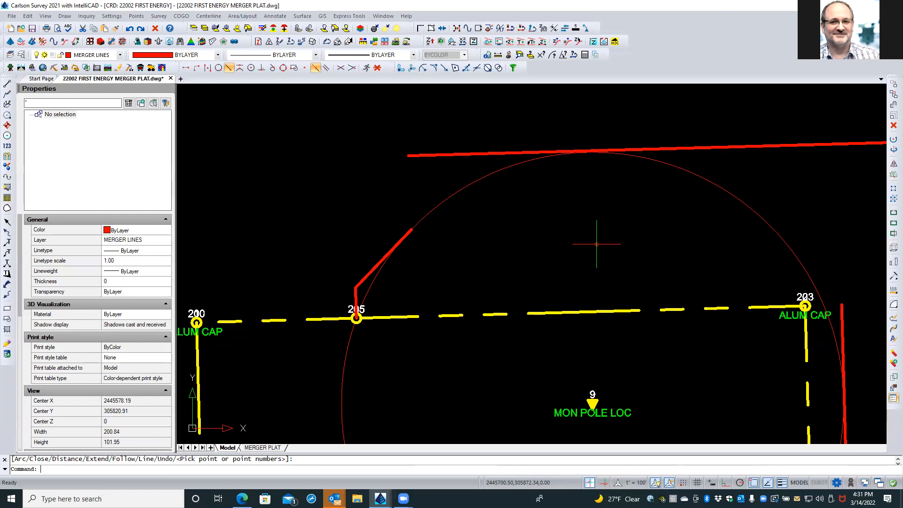
Draw a 2D polyline from survey point 203 to survey point 205 using the current drawing properties
{"action": "left_click", "coordinate": [8, 94]}
{"action": "left_click", "coordinate": [379, 333]}
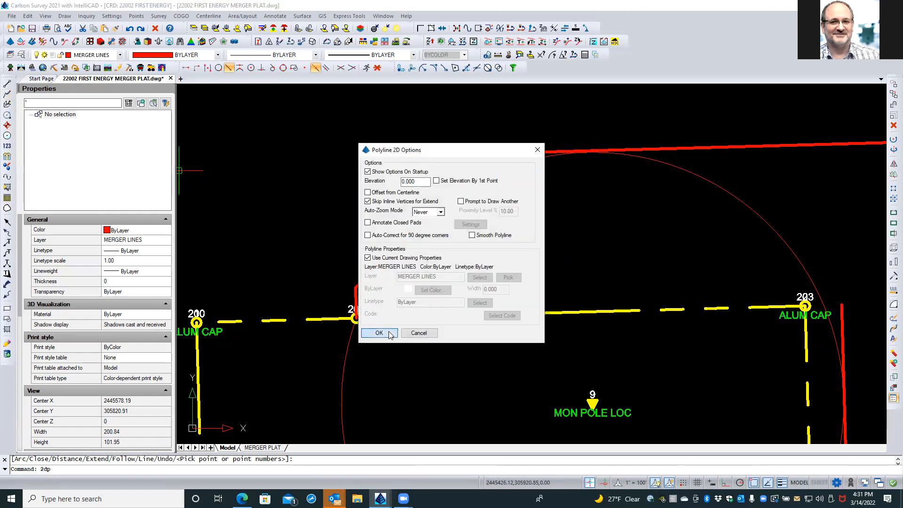
{"action": "type", "text": "203"}
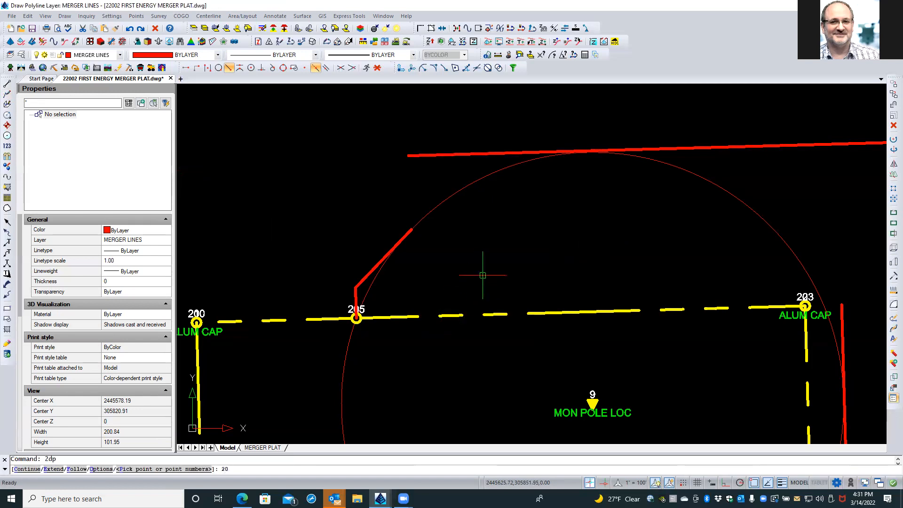
{"action": "key", "text": "Return"}
{"action": "type", "text": "205"}
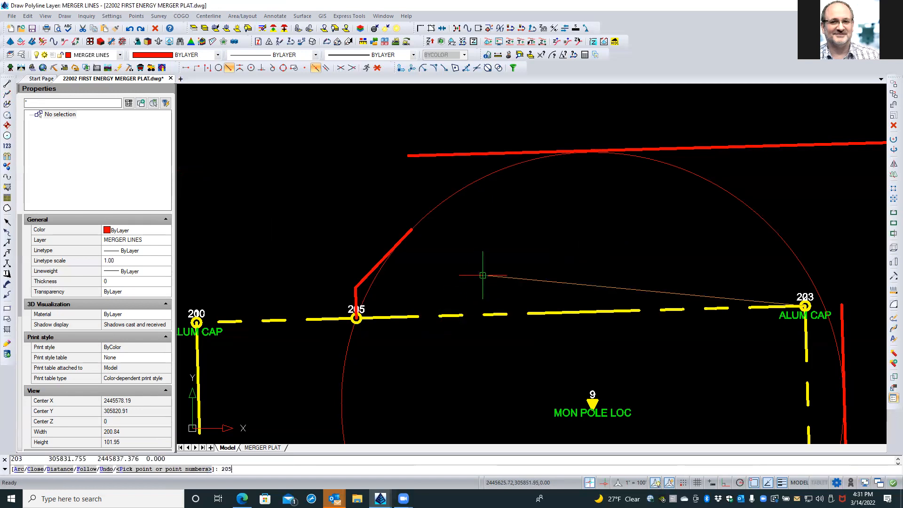
{"action": "key", "text": "Return"}
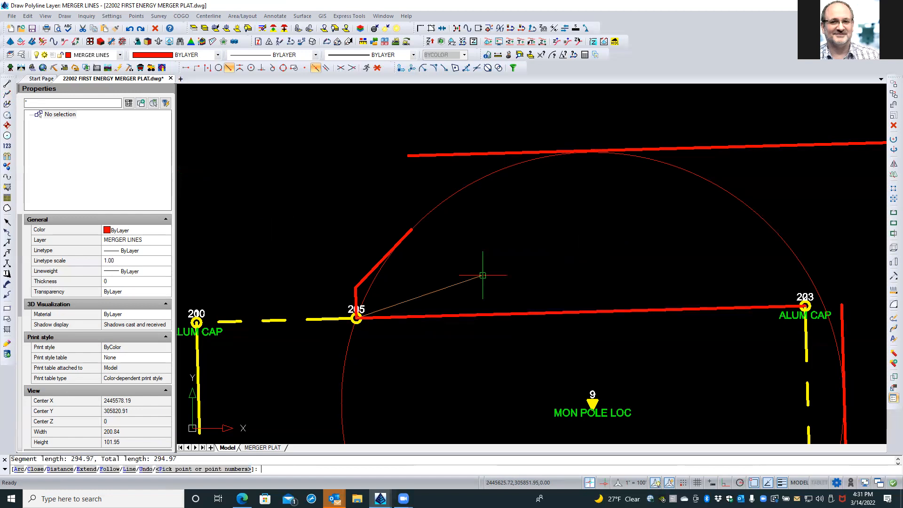
{"action": "key", "text": "Return"}
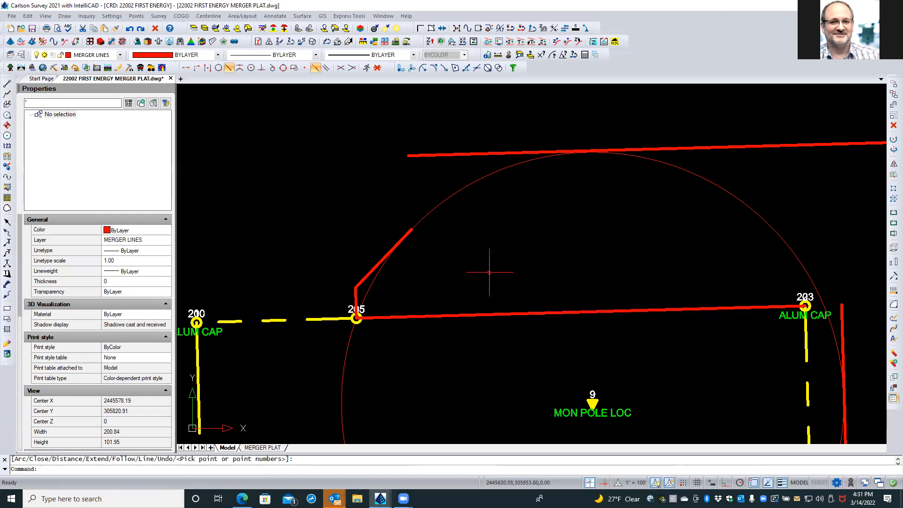
Move the MERGER LINES polyline between points 203 and 205 by its midpoint onto the insertion point of monopole point 9
{"action": "left_click", "coordinate": [490, 314]}
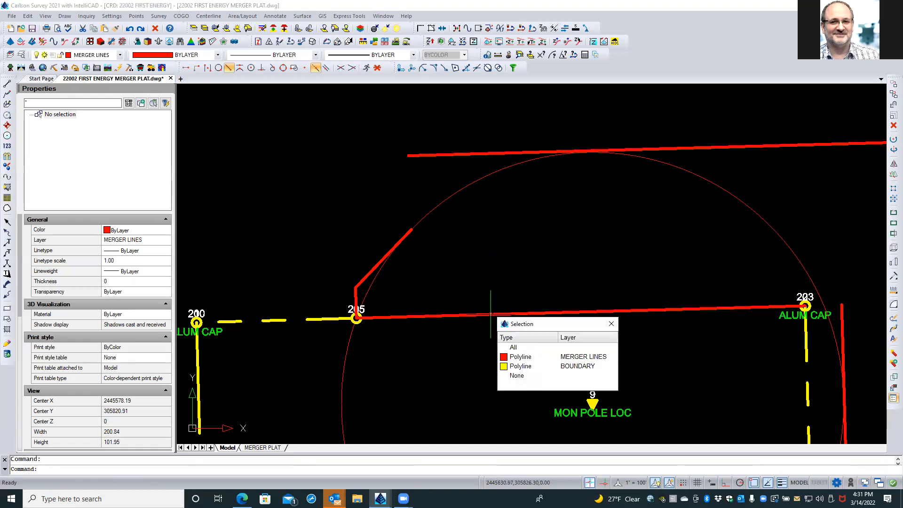
{"action": "left_click", "coordinate": [520, 357]}
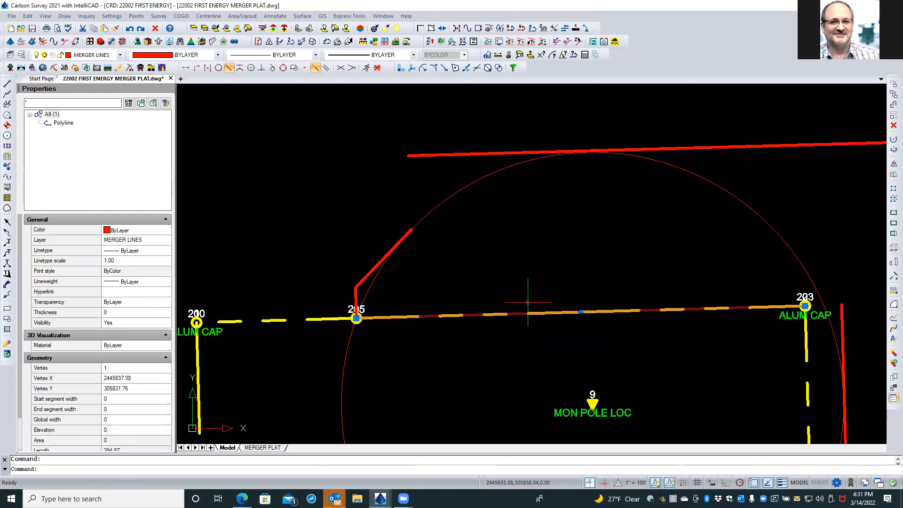
{"action": "right_click", "coordinate": [534, 258]}
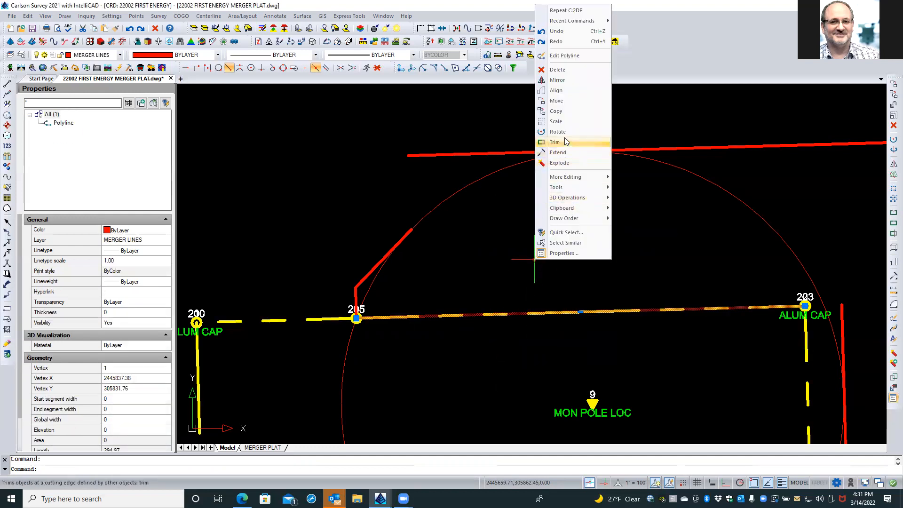
{"action": "left_click", "coordinate": [560, 101]}
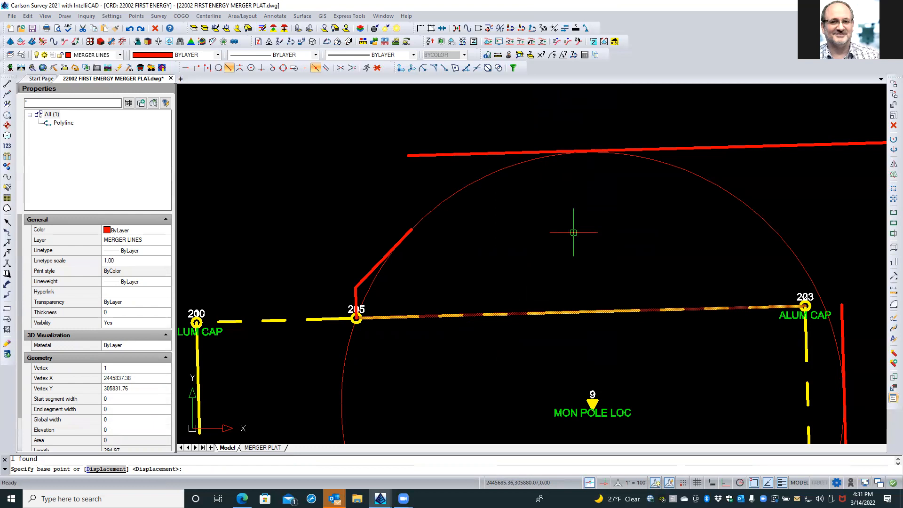
{"action": "right_click", "coordinate": [573, 232], "text": "shift"}
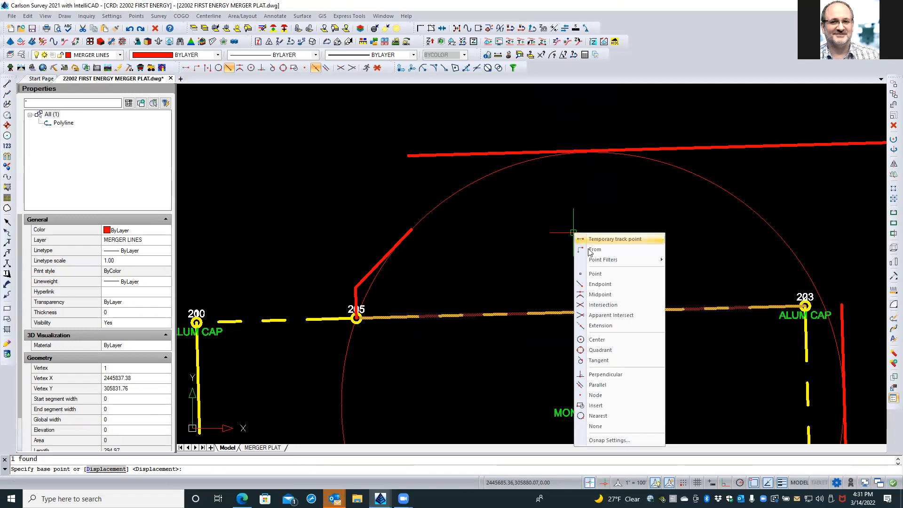
{"action": "left_click", "coordinate": [598, 295]}
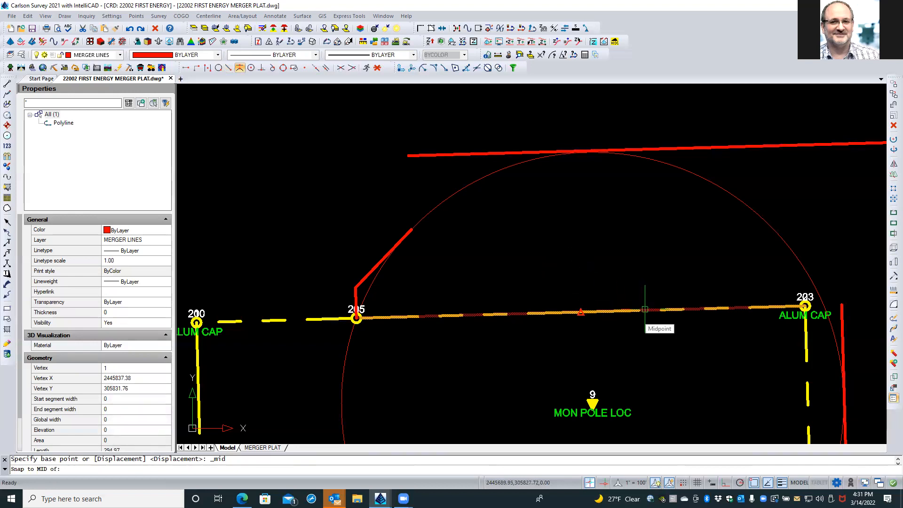
{"action": "left_click", "coordinate": [644, 309]}
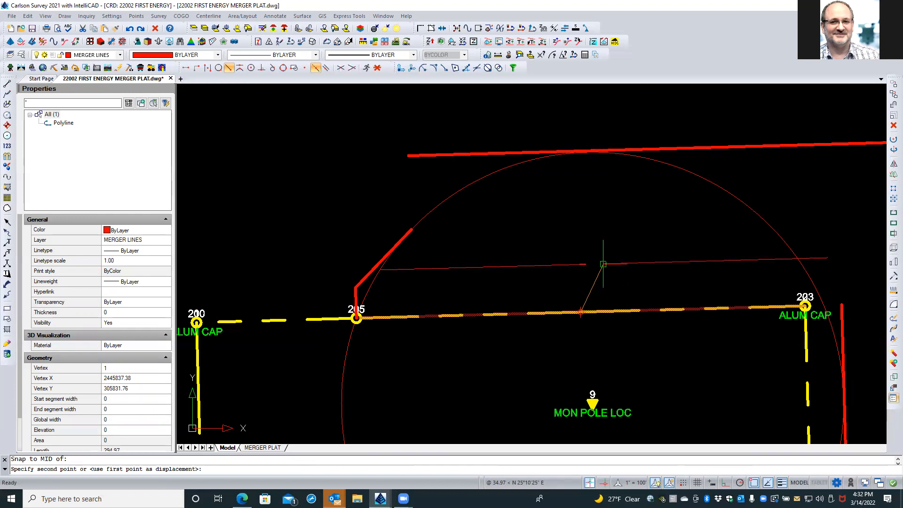
{"action": "key", "text": "F8"}
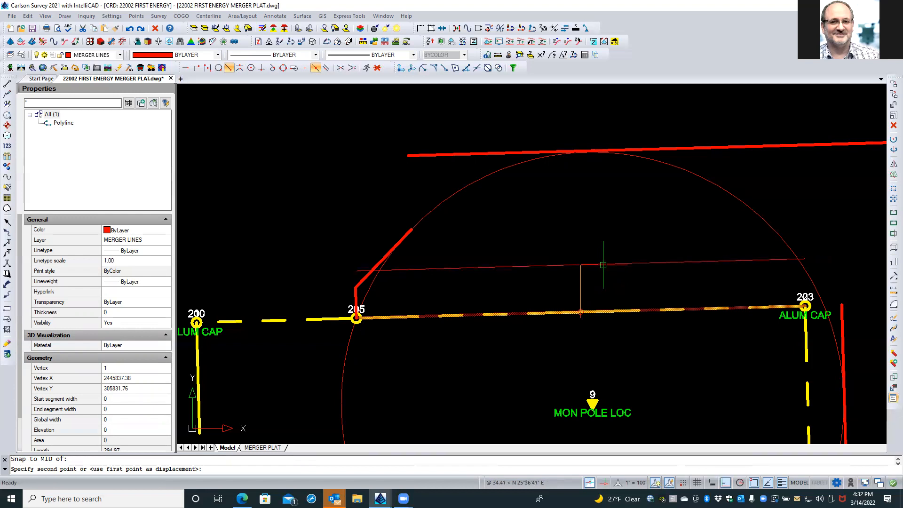
{"action": "right_click", "coordinate": [602, 265], "text": "shift"}
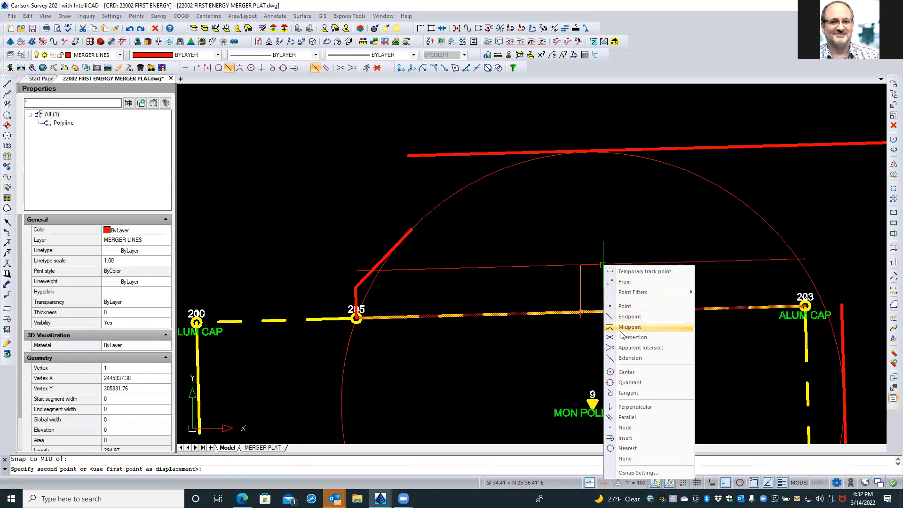
{"action": "left_click", "coordinate": [634, 437]}
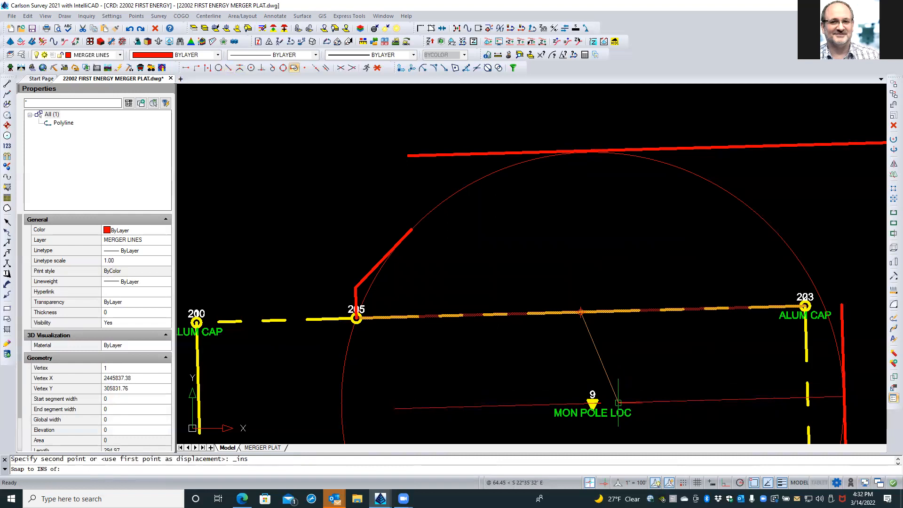
{"action": "left_click", "coordinate": [595, 402]}
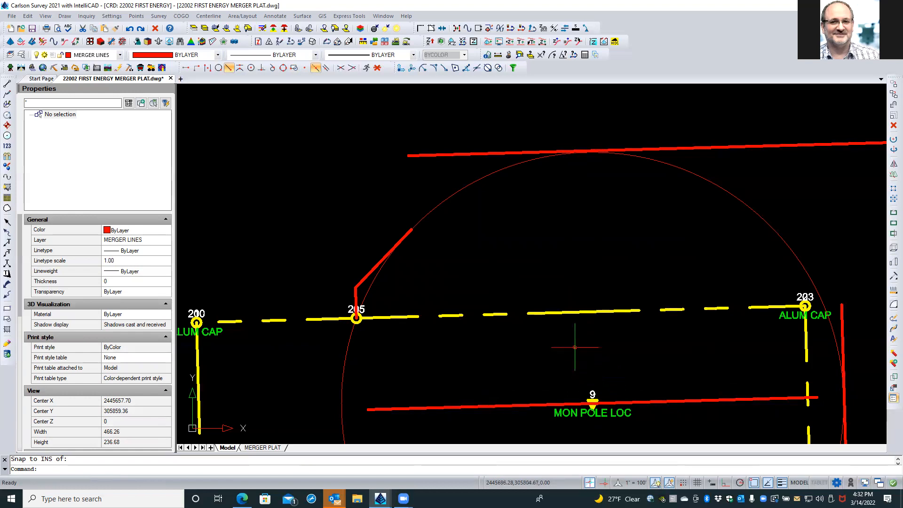
Erase the old red merger line running along the top of the circle
{"action": "left_click", "coordinate": [489, 154]}
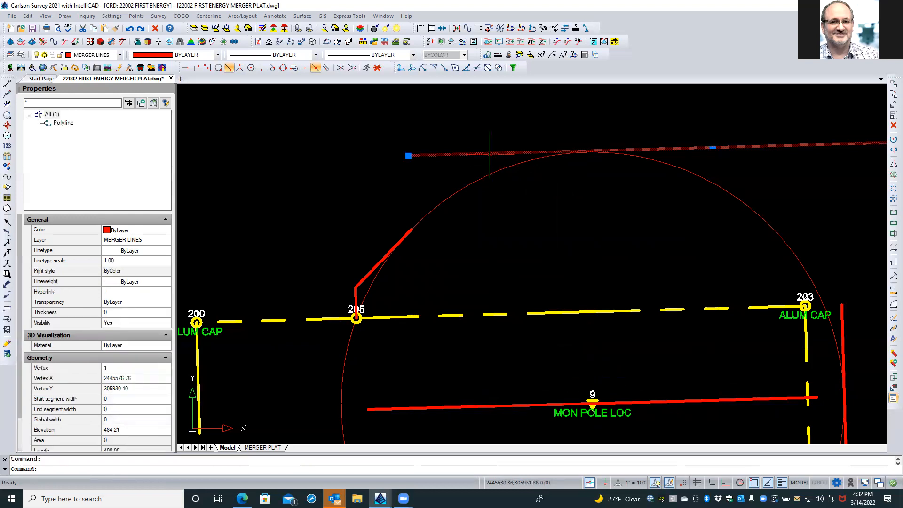
{"action": "key", "text": "Delete"}
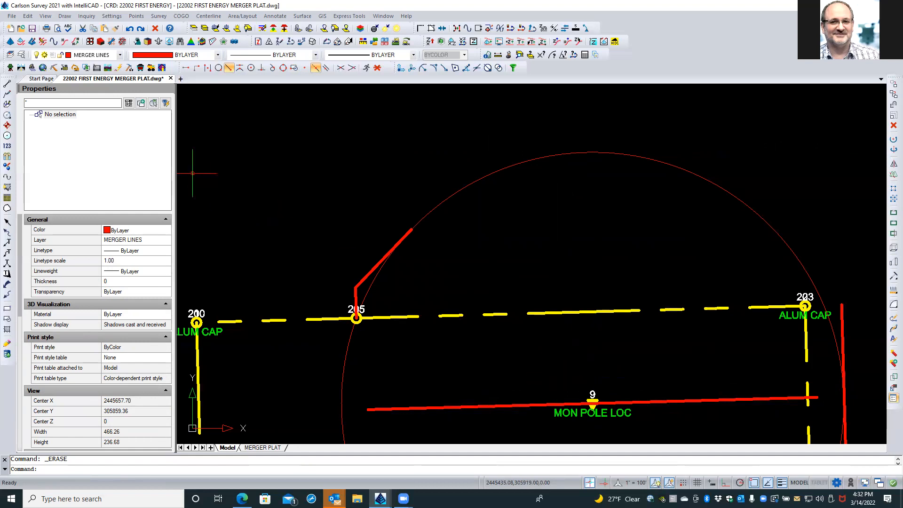
Offset the red line through point 9 by 165 ft to the north with Standard Offset, then erase the original line
{"action": "left_click", "coordinate": [28, 17]}
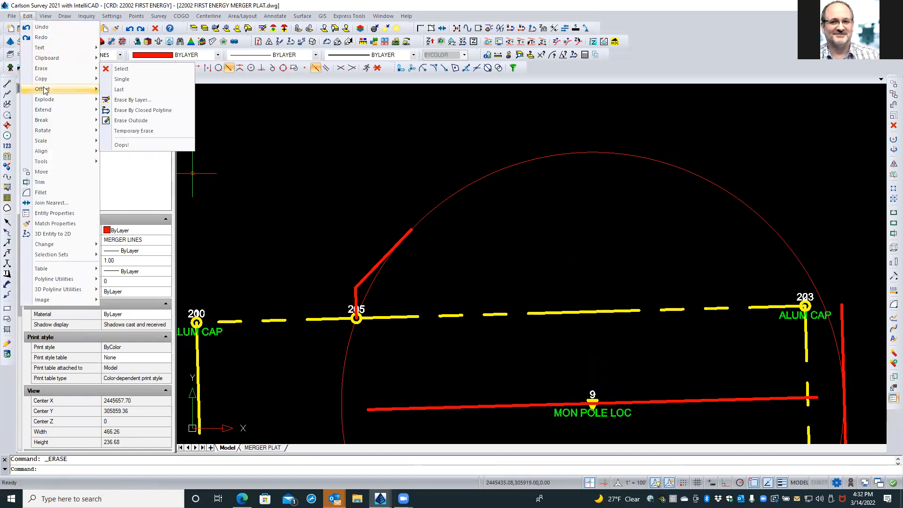
{"action": "mouse_move", "coordinate": [45, 90]}
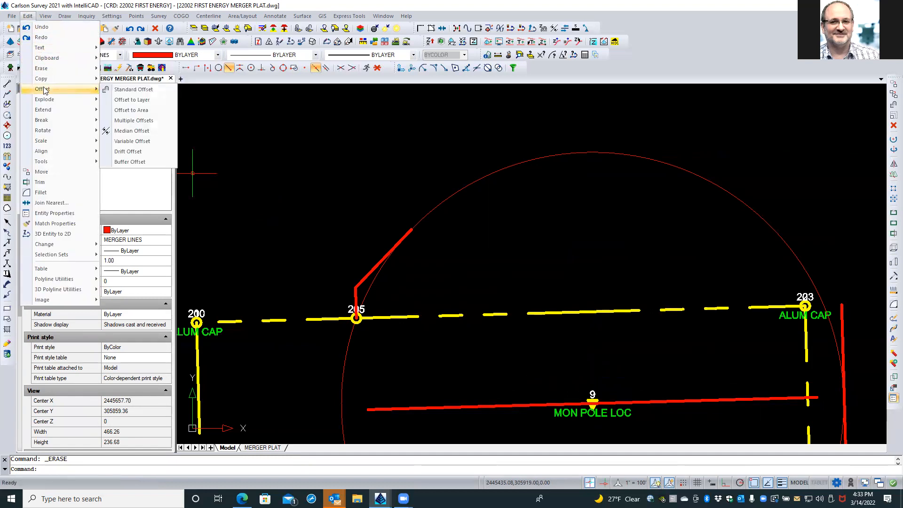
{"action": "left_click", "coordinate": [140, 92]}
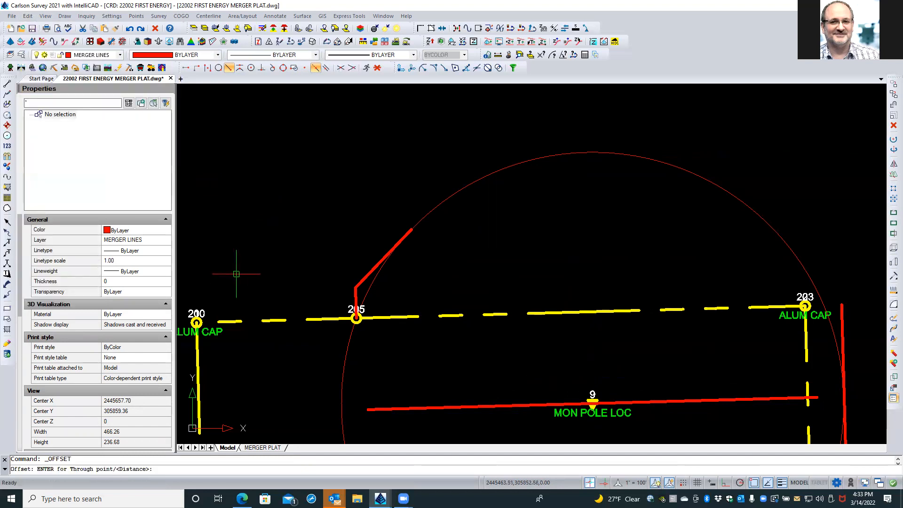
{"action": "type", "text": "165"}
{"action": "key", "text": "Return"}
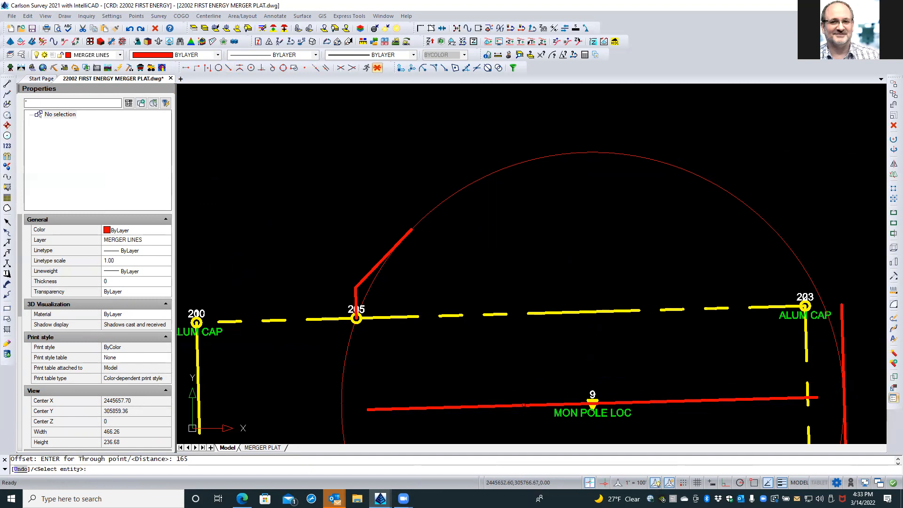
{"action": "left_click", "coordinate": [523, 405]}
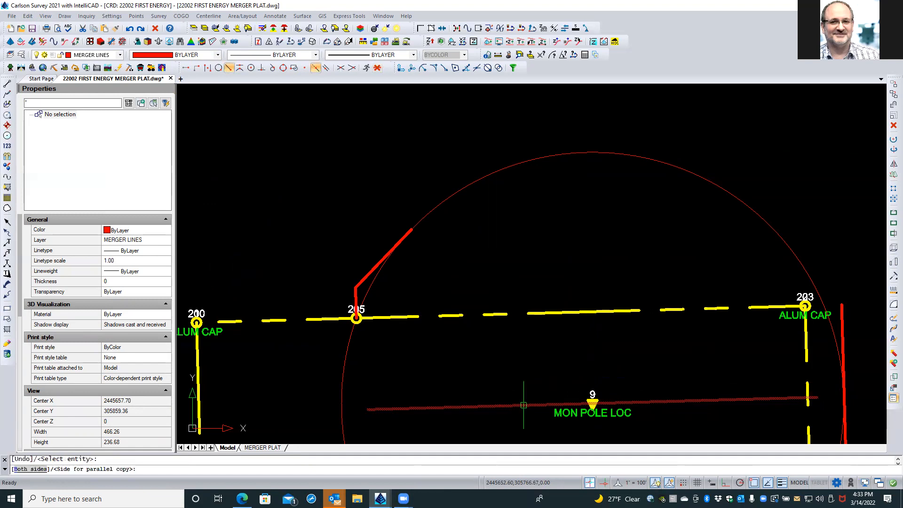
{"action": "left_click", "coordinate": [515, 360]}
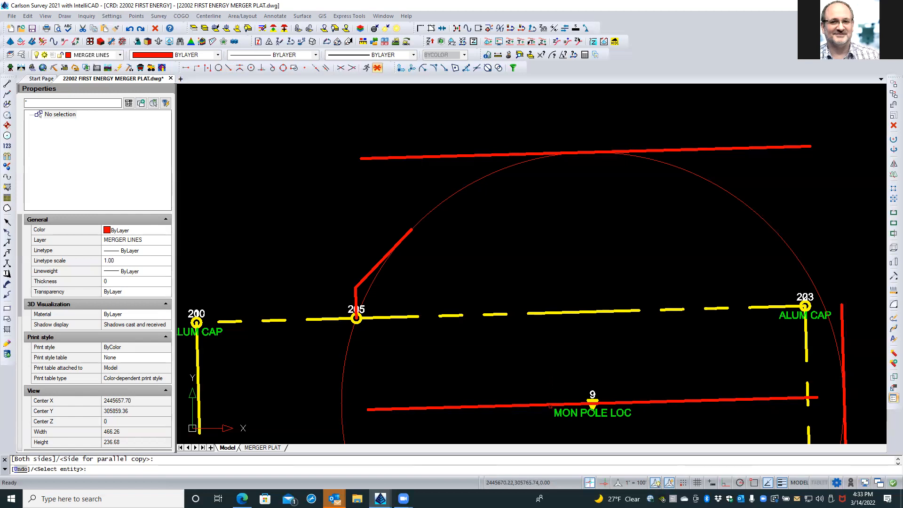
{"action": "key", "text": "Return"}
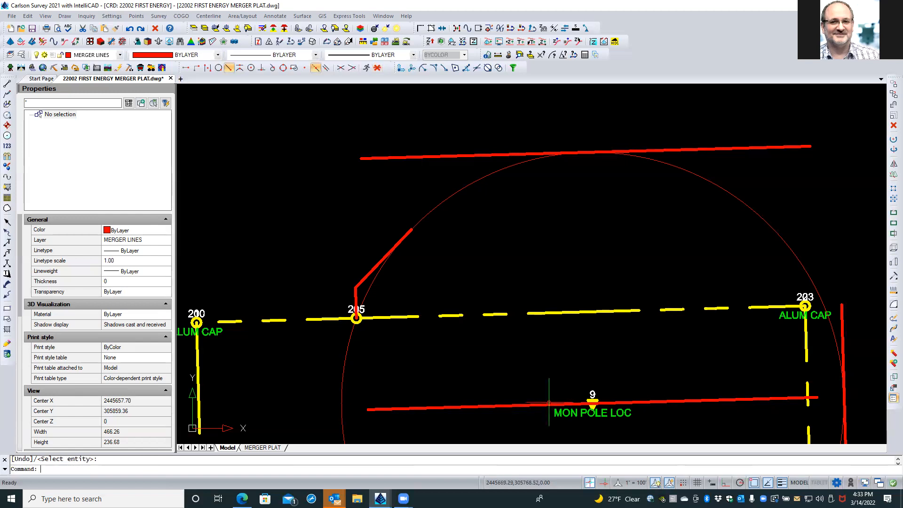
{"action": "left_click", "coordinate": [545, 404]}
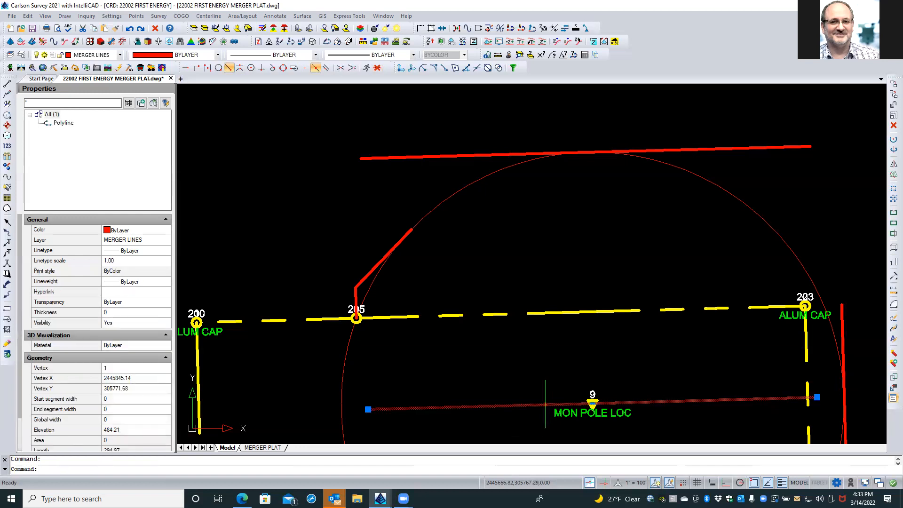
{"action": "key", "text": "Delete"}
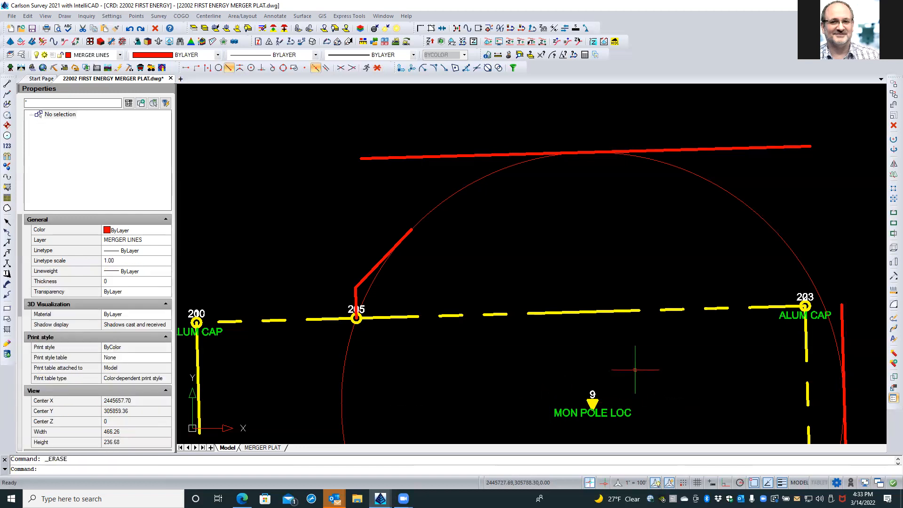
Erase the old red merger line running along the east side of the circle
{"action": "scroll", "coordinate": [661, 376], "scroll_direction": "down", "scroll_amount": 2}
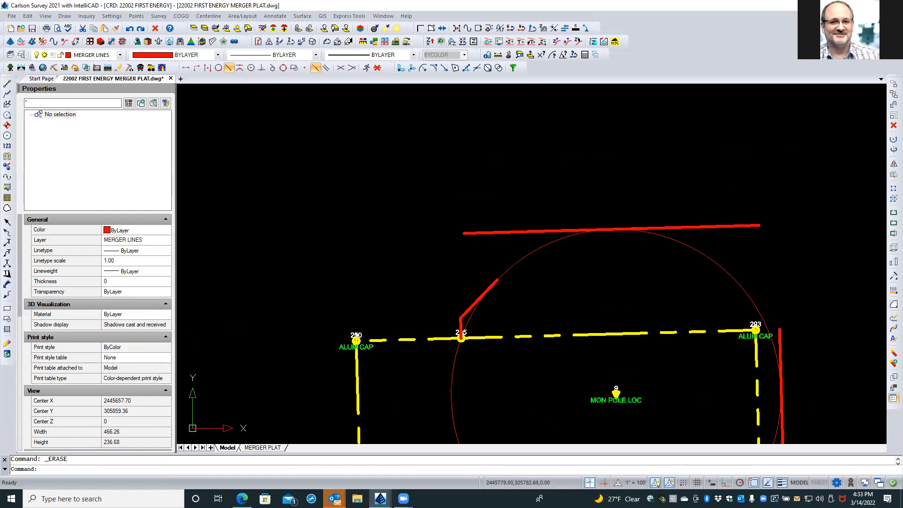
{"action": "middle_click_drag", "start_coordinate": [692, 382], "coordinate": [601, 304]}
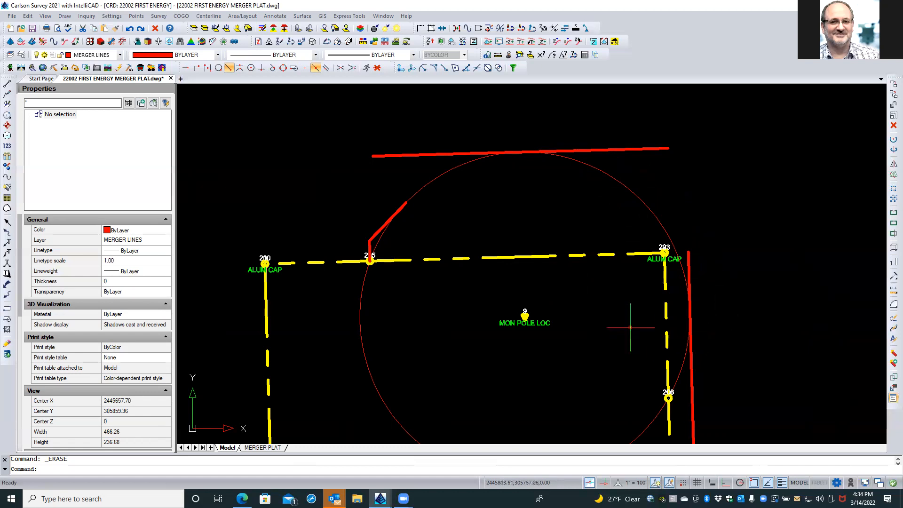
{"action": "middle_click_drag", "start_coordinate": [628, 320], "coordinate": [576, 242]}
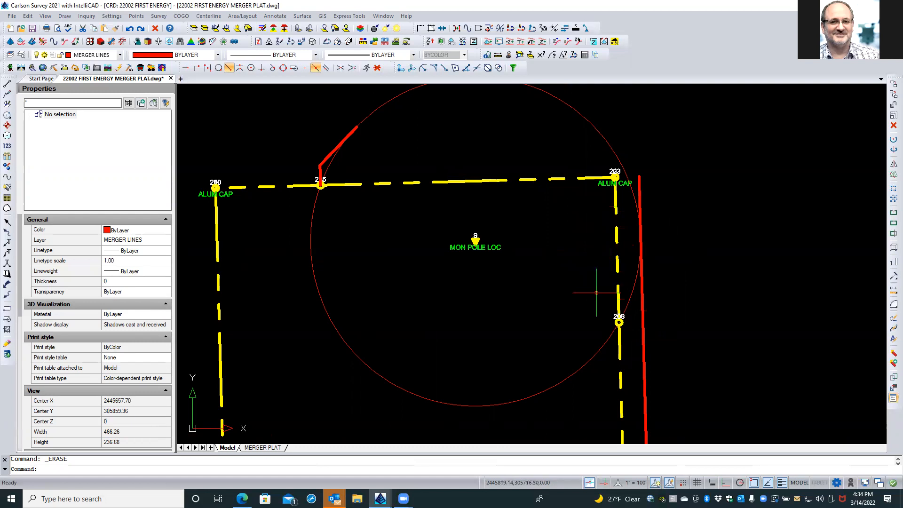
{"action": "left_click", "coordinate": [643, 336]}
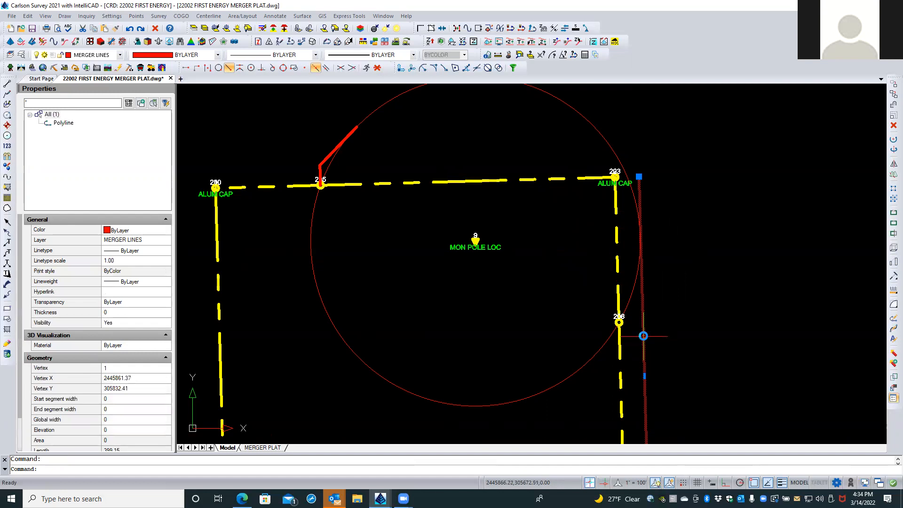
{"action": "key", "text": "Delete"}
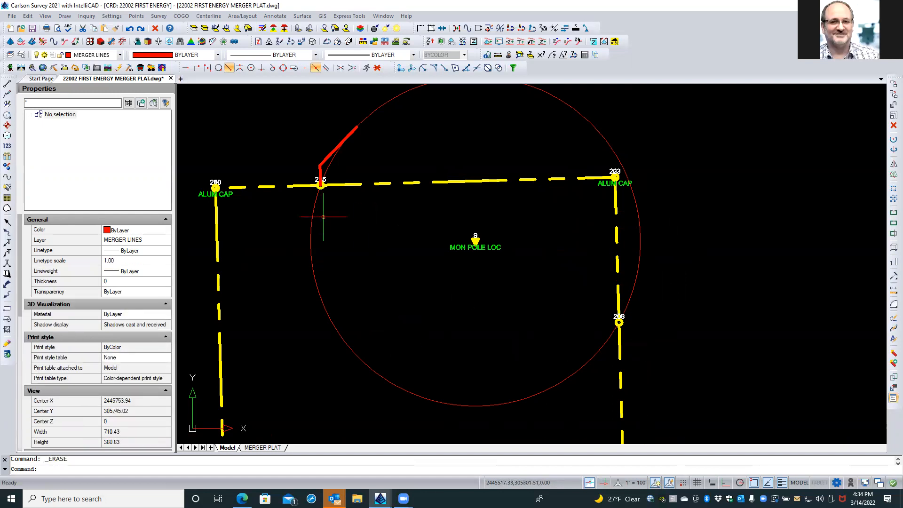
Draw a 2D polyline from survey point 203 to survey point 206 using the current drawing properties
{"action": "left_click", "coordinate": [7, 93]}
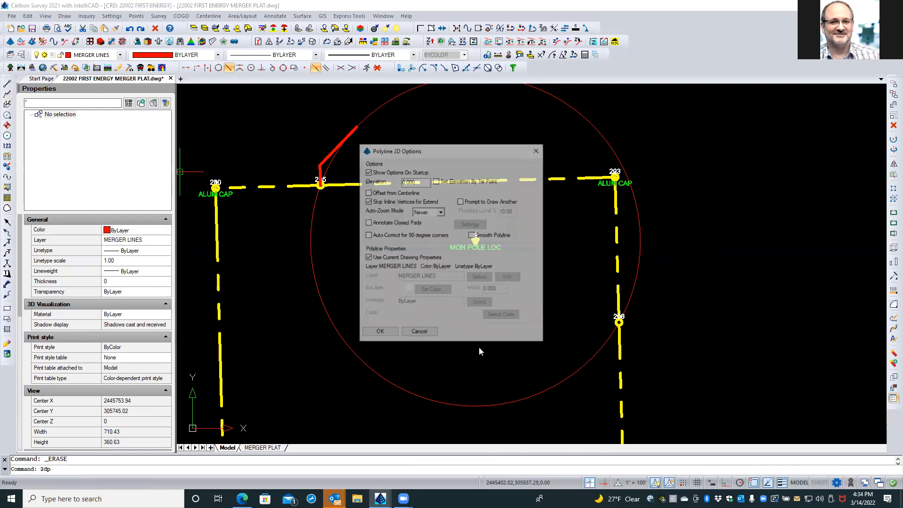
{"action": "left_click", "coordinate": [390, 335]}
{"action": "type", "text": "203"}
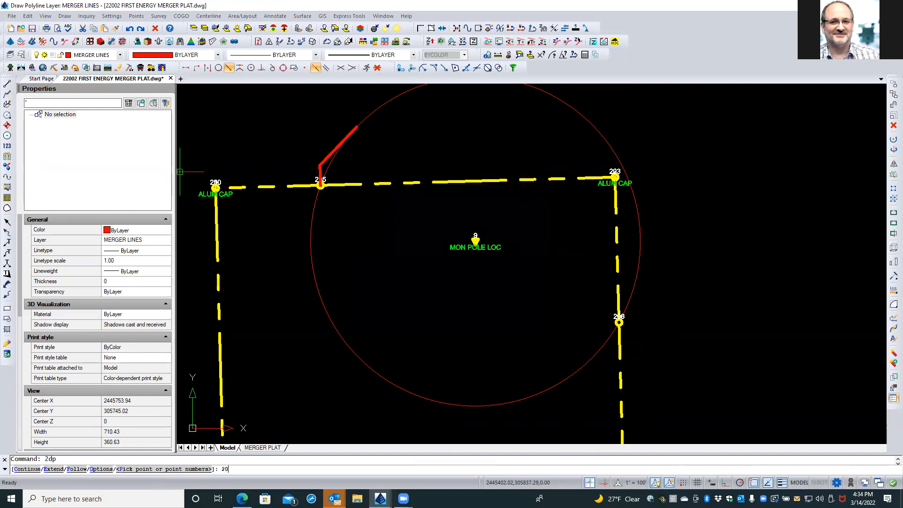
{"action": "key", "text": "Return"}
{"action": "type", "text": "206"}
{"action": "key", "text": "Return"}
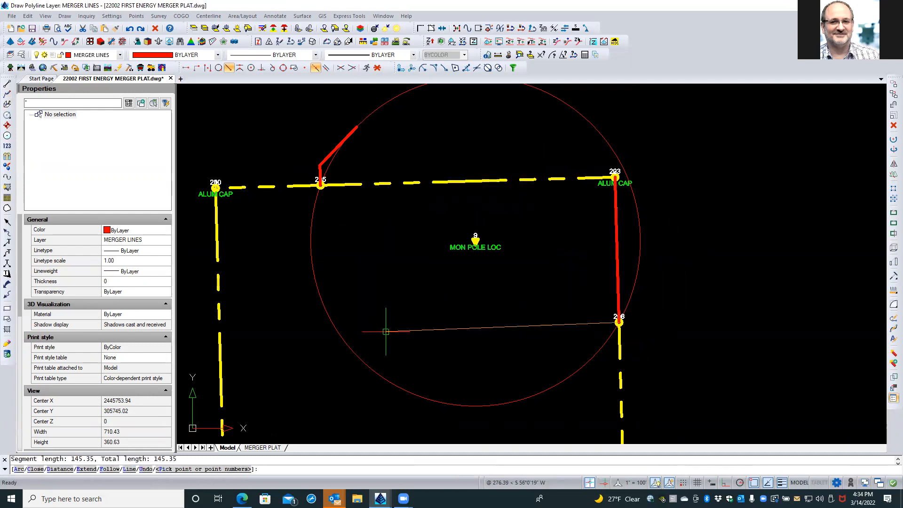
{"action": "key", "text": "Return"}
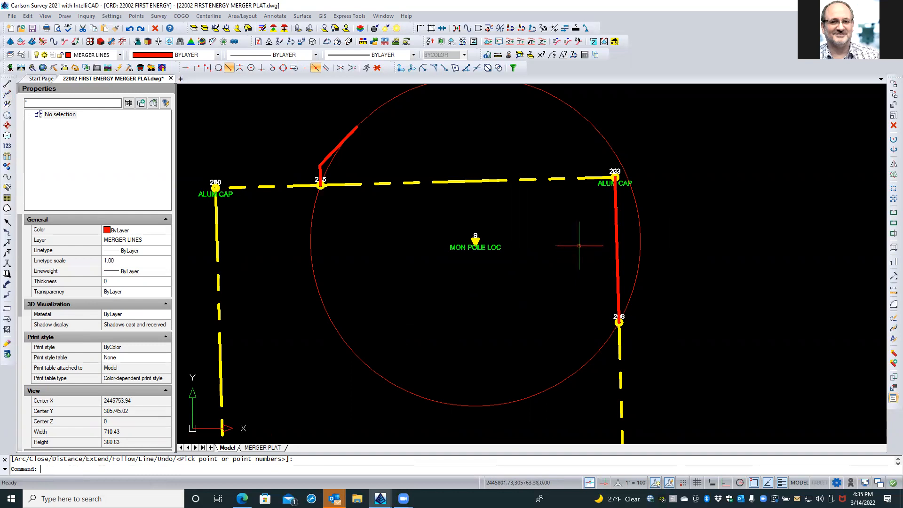
{"action": "scroll", "coordinate": [579, 245], "scroll_direction": "down", "scroll_amount": 1}
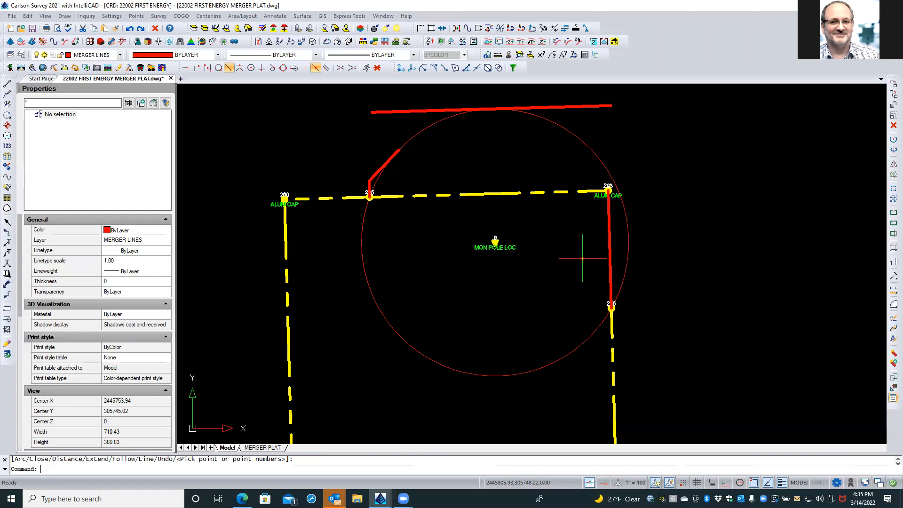
{"action": "left_click", "coordinate": [539, 298]}
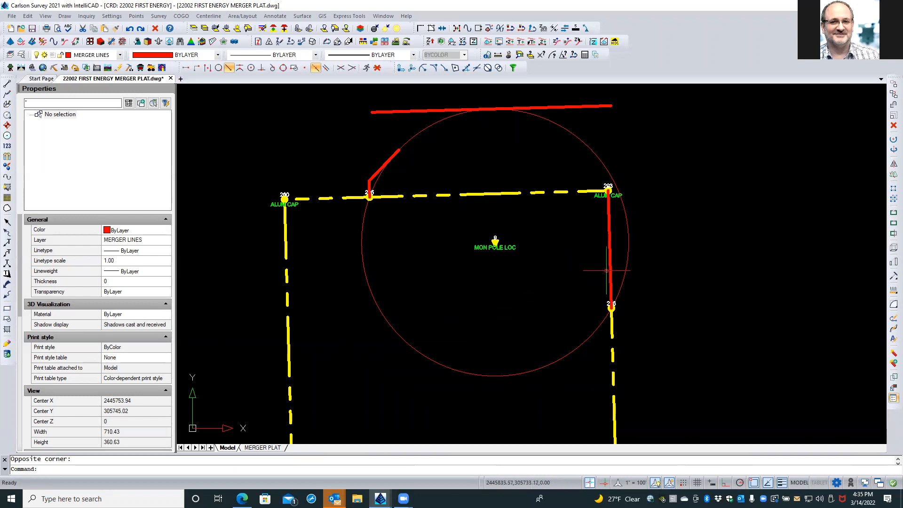
{"action": "left_click", "coordinate": [609, 270]}
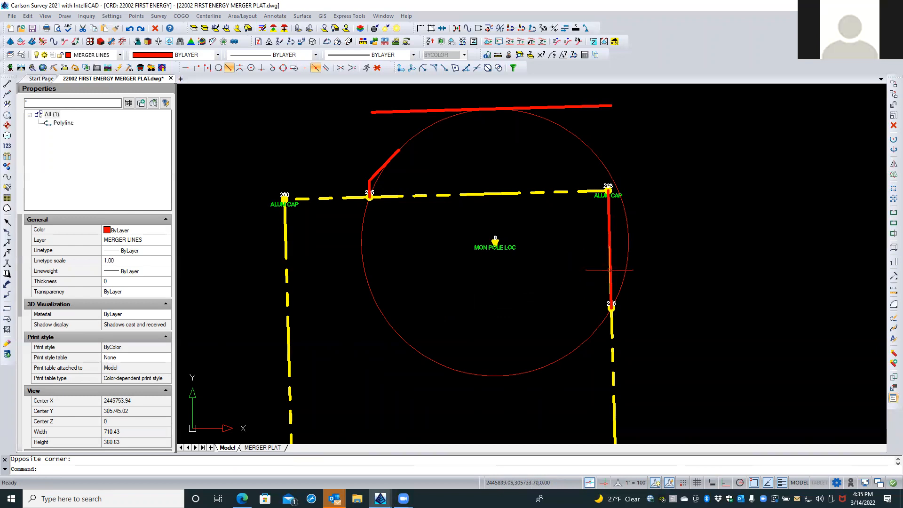
{"action": "right_click", "coordinate": [578, 271]}
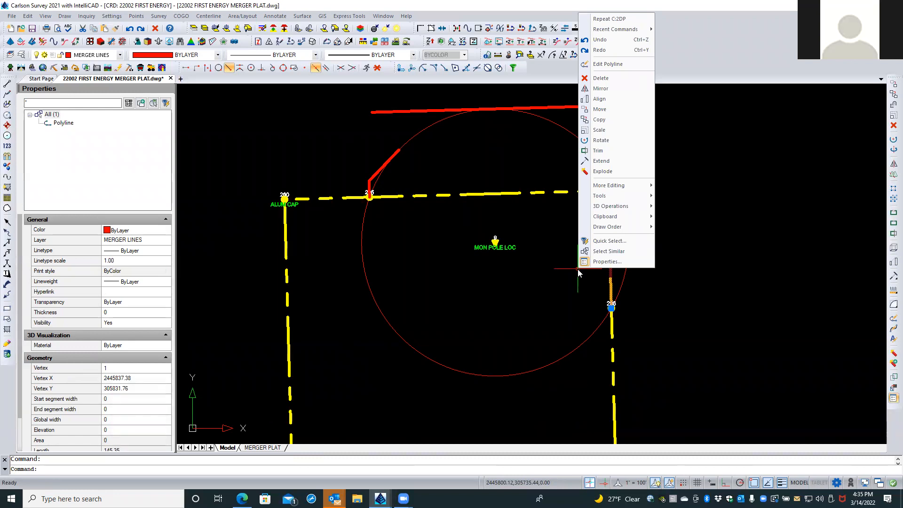
{"action": "left_click", "coordinate": [565, 279]}
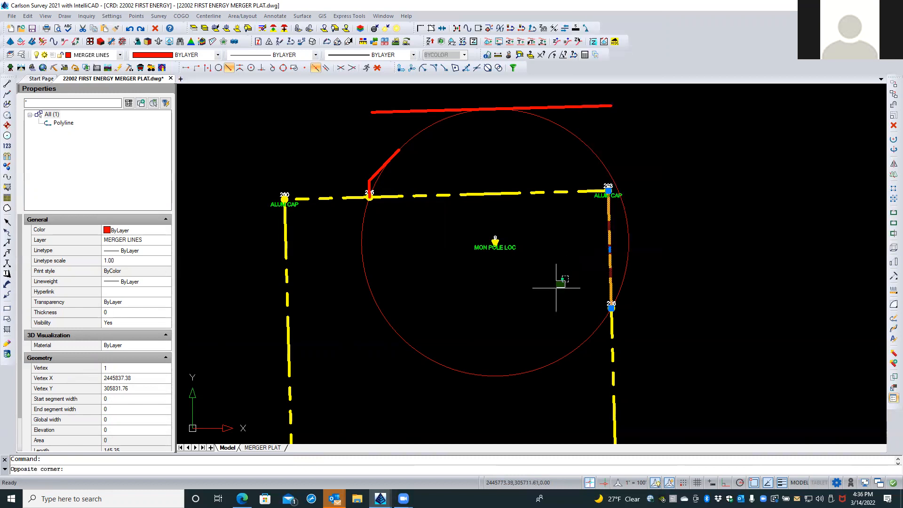
{"action": "key", "text": "Escape"}
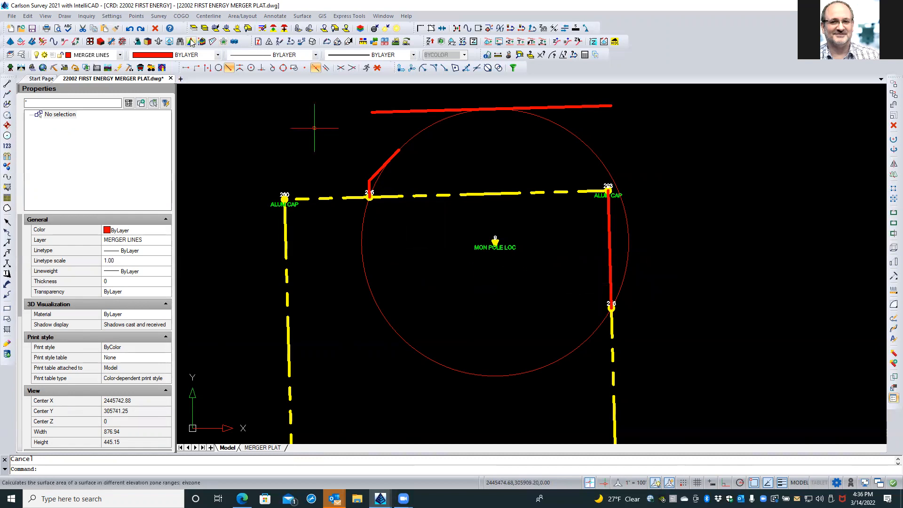
Turn on Point Object Snap and move the MERGER LINES polyline between points 203 and 206 by its midpoint onto monopole point 9
{"action": "left_click", "coordinate": [115, 16]}
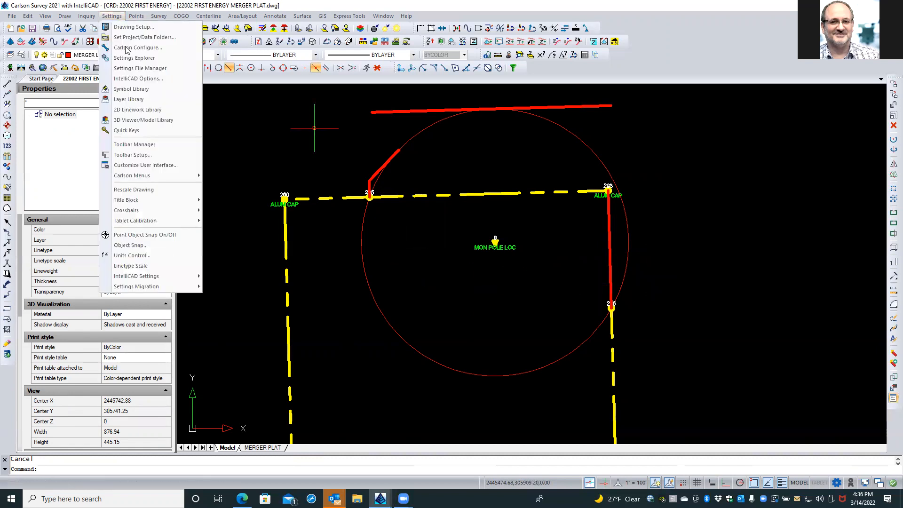
{"action": "left_click", "coordinate": [151, 236]}
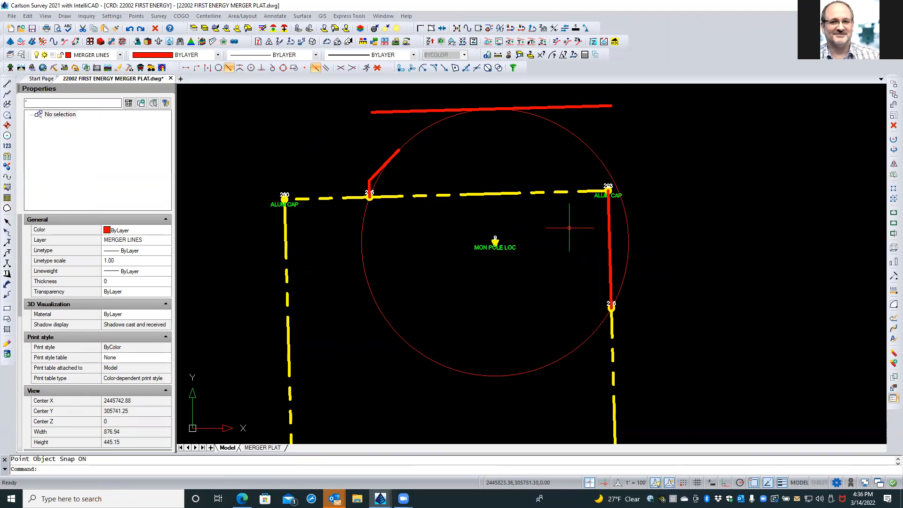
{"action": "left_click", "coordinate": [609, 242]}
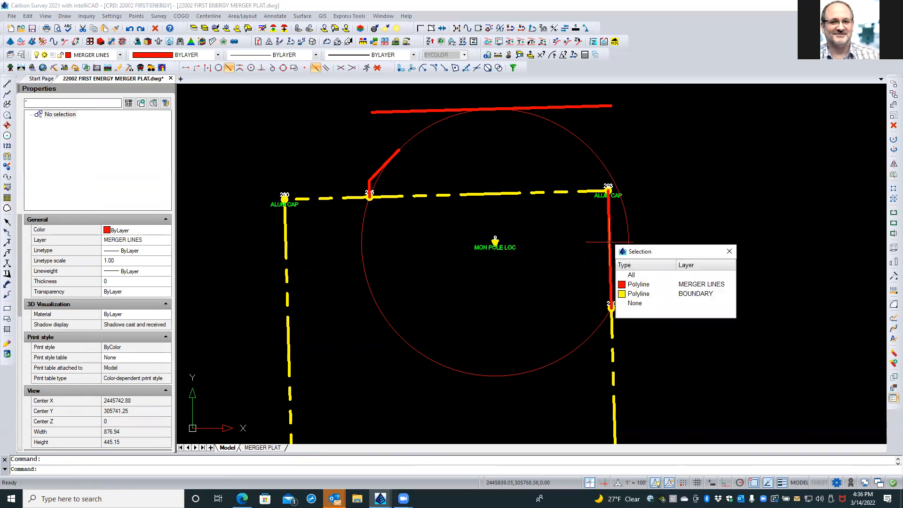
{"action": "left_click", "coordinate": [630, 284]}
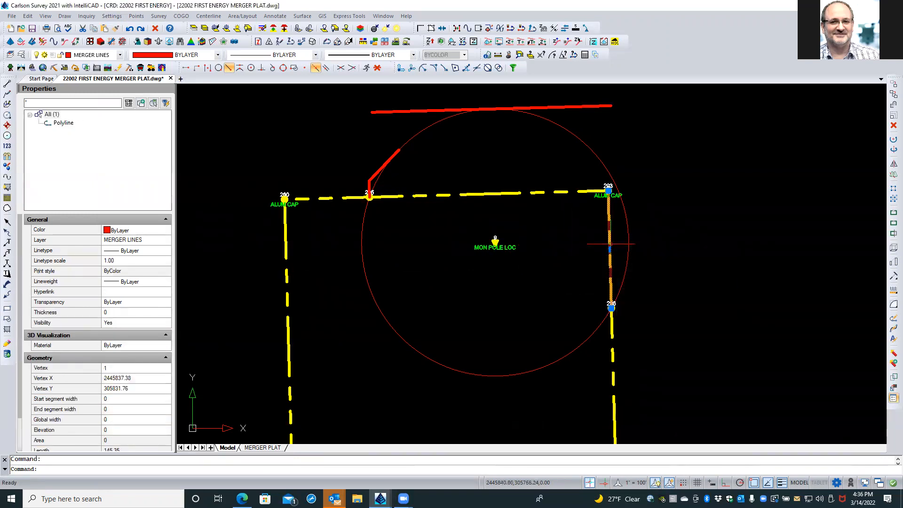
{"action": "right_click", "coordinate": [571, 263]}
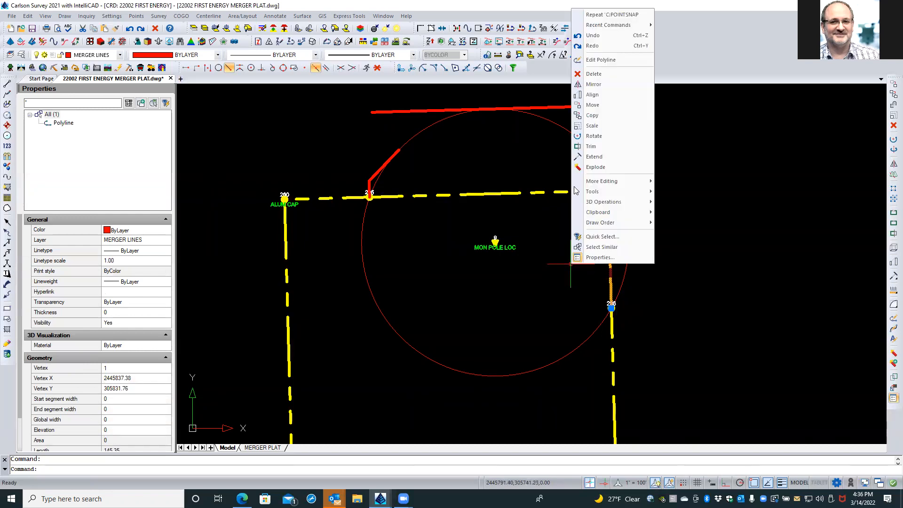
{"action": "left_click", "coordinate": [599, 105]}
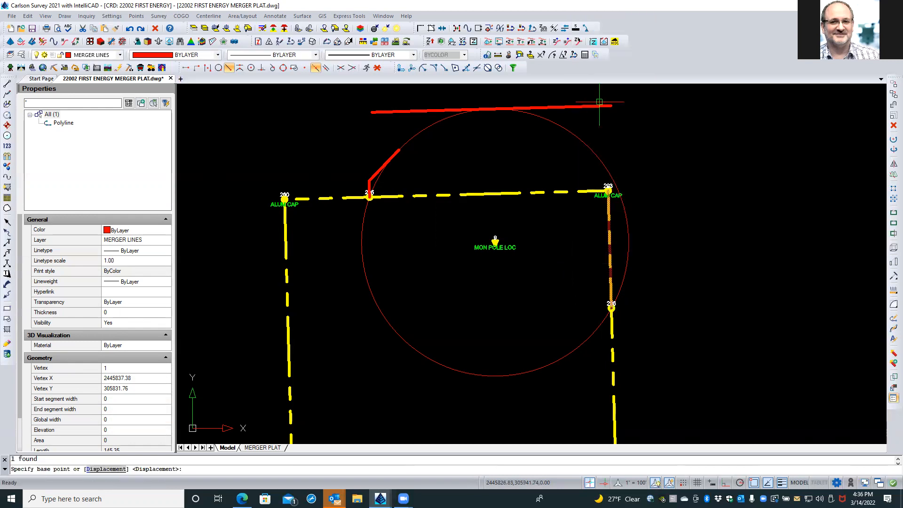
{"action": "right_click", "coordinate": [586, 253], "text": "shift"}
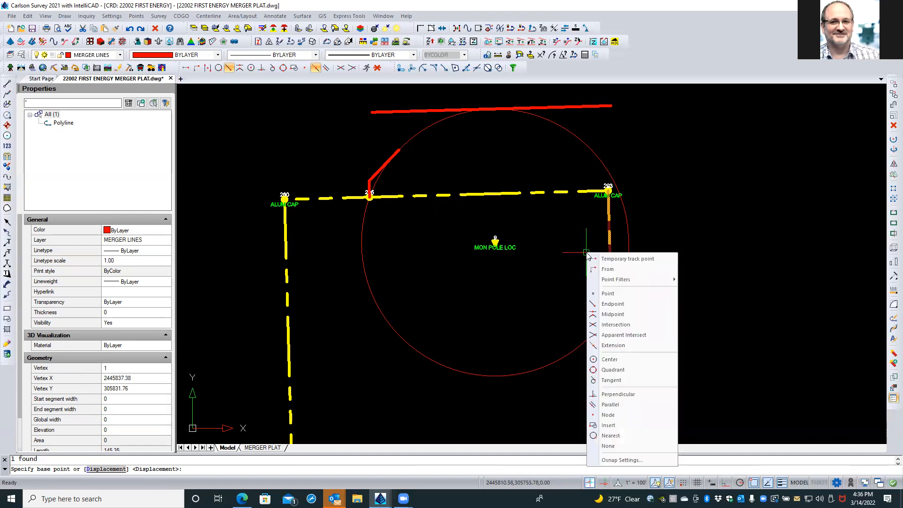
{"action": "left_click", "coordinate": [613, 314]}
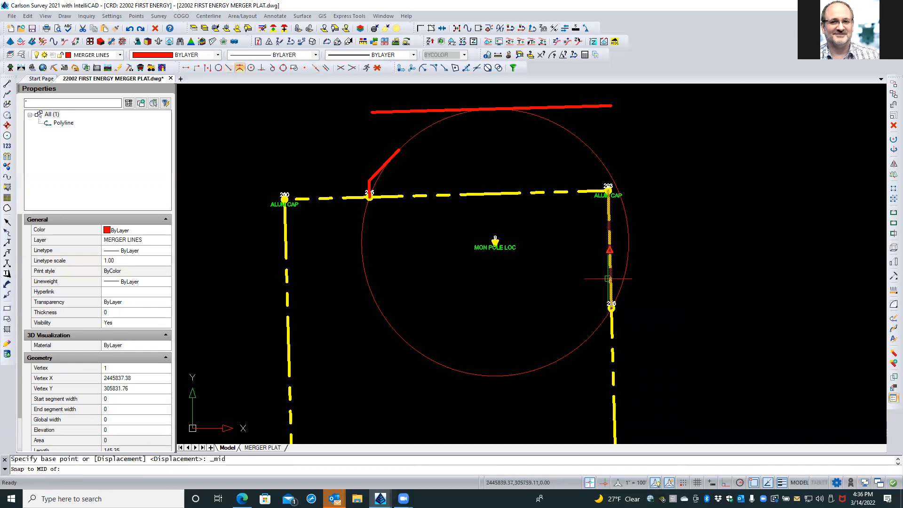
{"action": "left_click", "coordinate": [607, 261]}
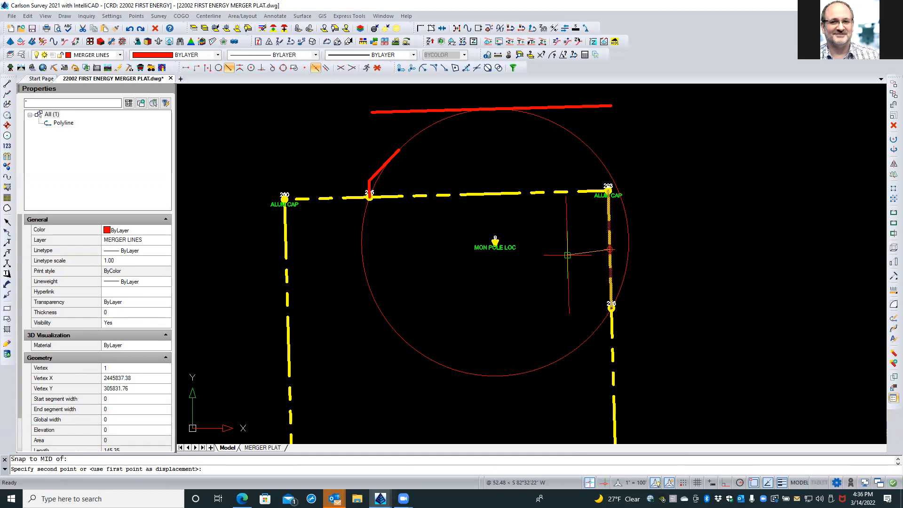
{"action": "left_click", "coordinate": [505, 248]}
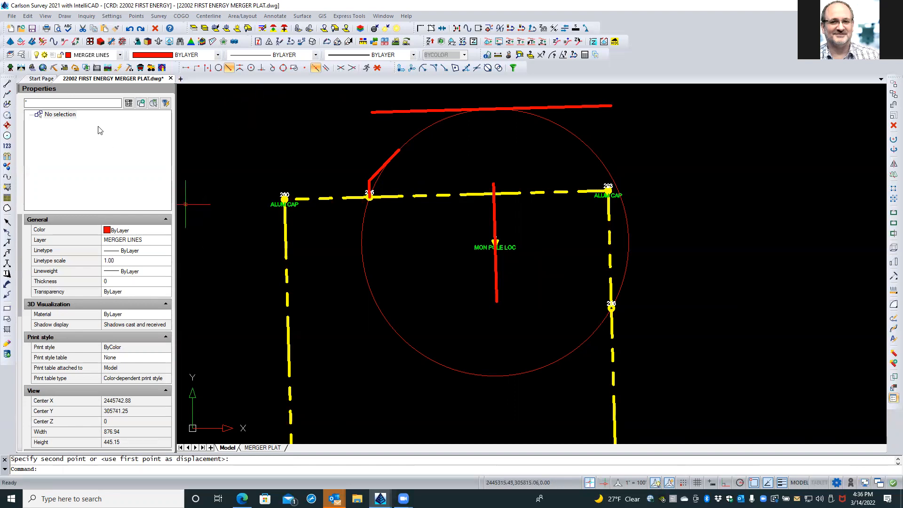
Offset the near-vertical red line through point 9 by 165 ft to the east with Standard Offset, then erase the original line
{"action": "left_click", "coordinate": [28, 17]}
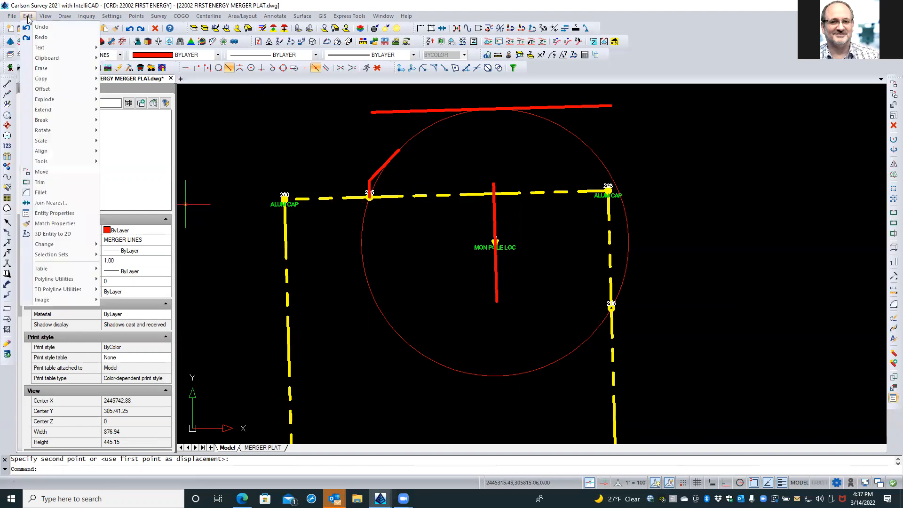
{"action": "mouse_move", "coordinate": [36, 84]}
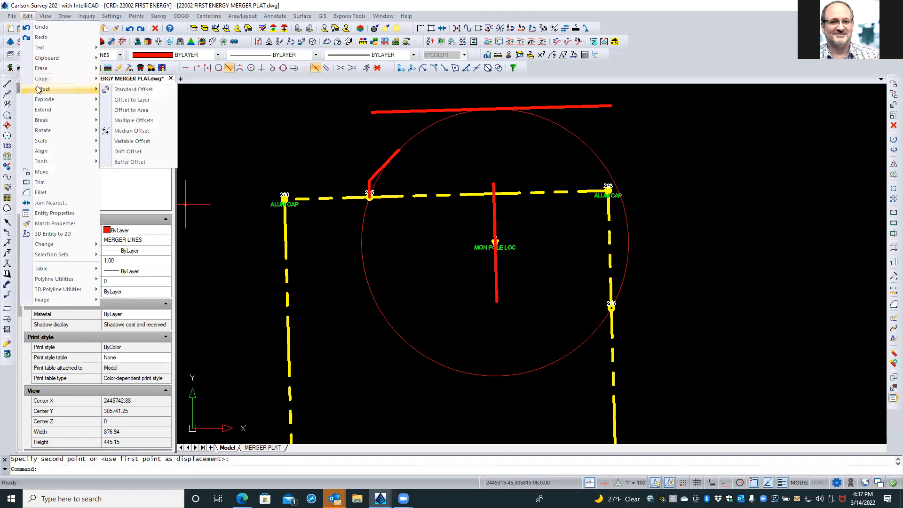
{"action": "left_click", "coordinate": [151, 91]}
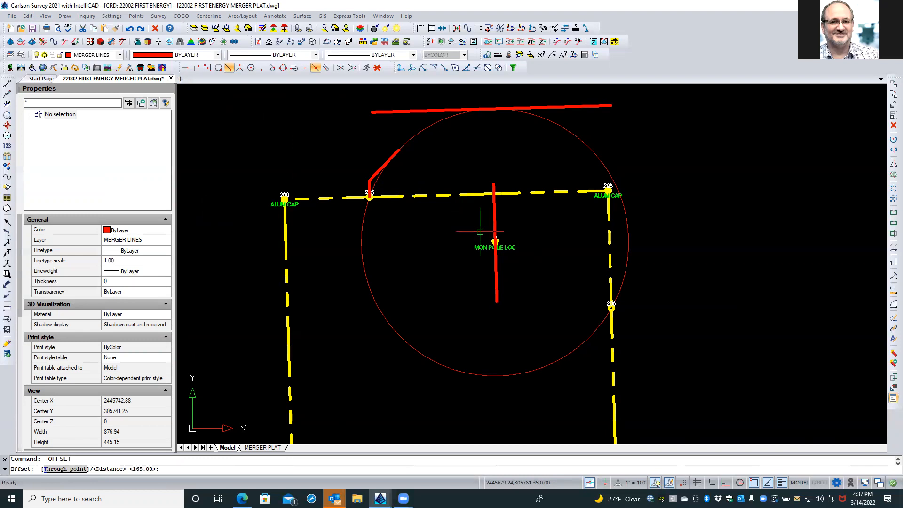
{"action": "key", "text": "Return"}
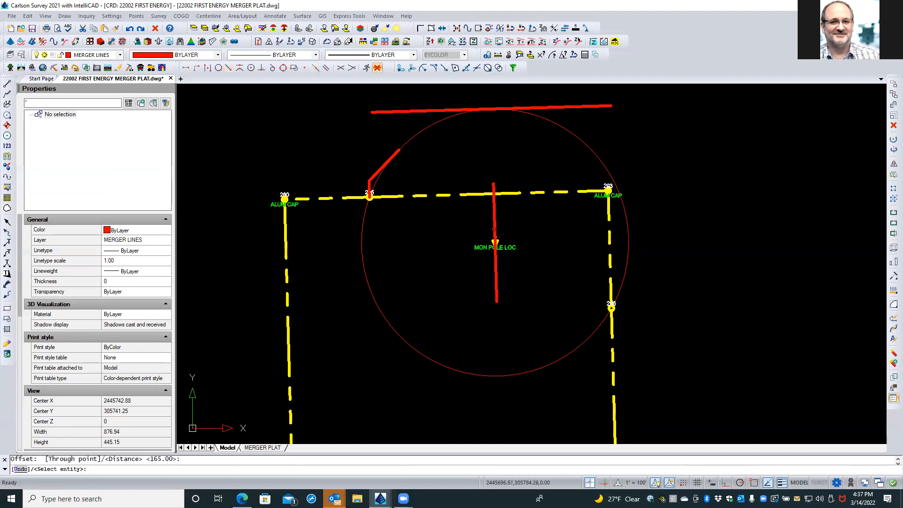
{"action": "left_click", "coordinate": [494, 229]}
{"action": "left_click", "coordinate": [569, 243]}
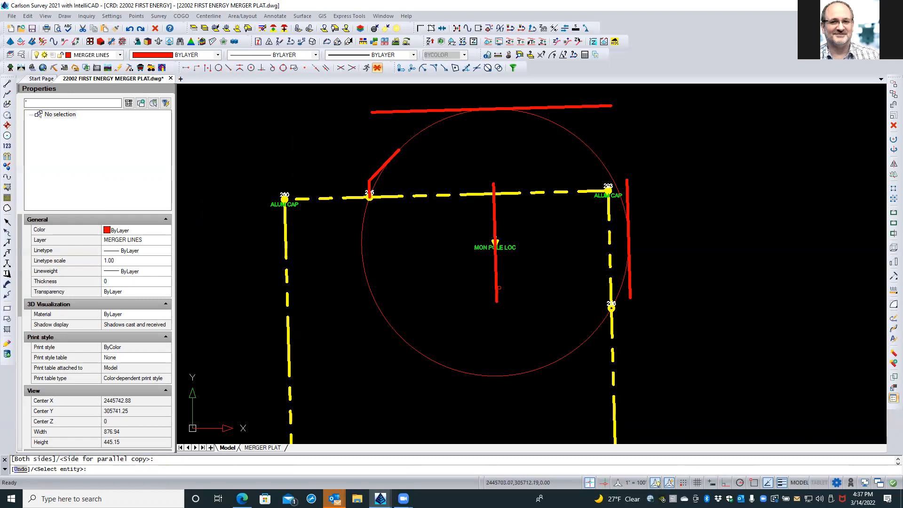
{"action": "key", "text": "Escape"}
{"action": "left_click", "coordinate": [504, 285]}
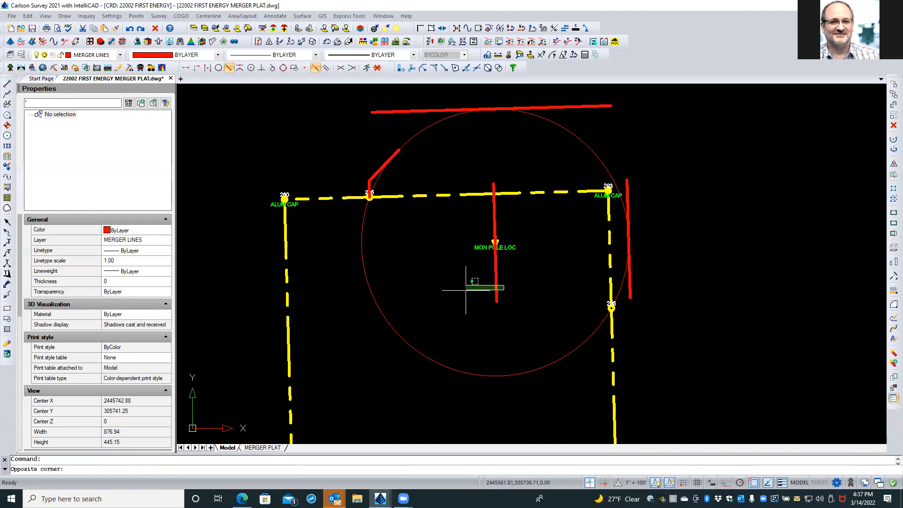
{"action": "left_click", "coordinate": [466, 291]}
{"action": "key", "text": "Delete"}
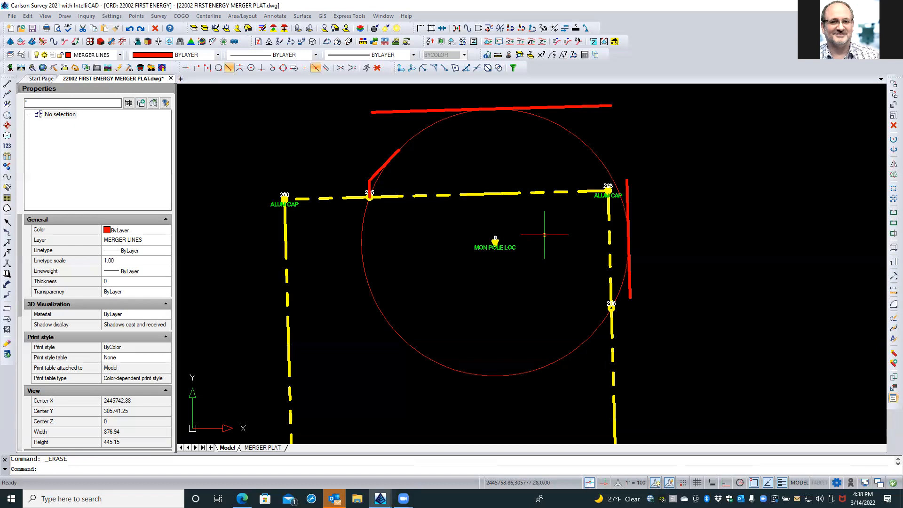
Draw a diagonal 2D polyline about 144 ft long across the circle's northeast edge using the current drawing properties
{"action": "left_click", "coordinate": [551, 141]}
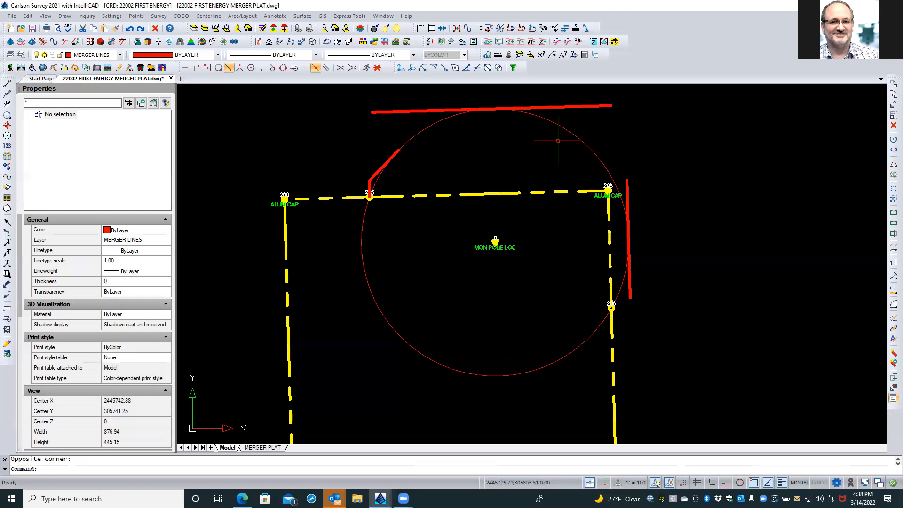
{"action": "type", "text": "2dp"}
{"action": "key", "text": "Return"}
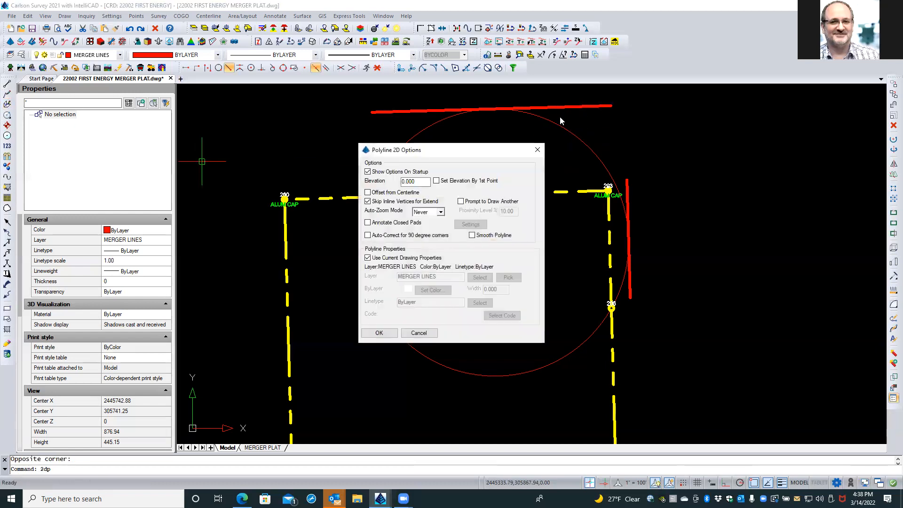
{"action": "left_click", "coordinate": [382, 330]}
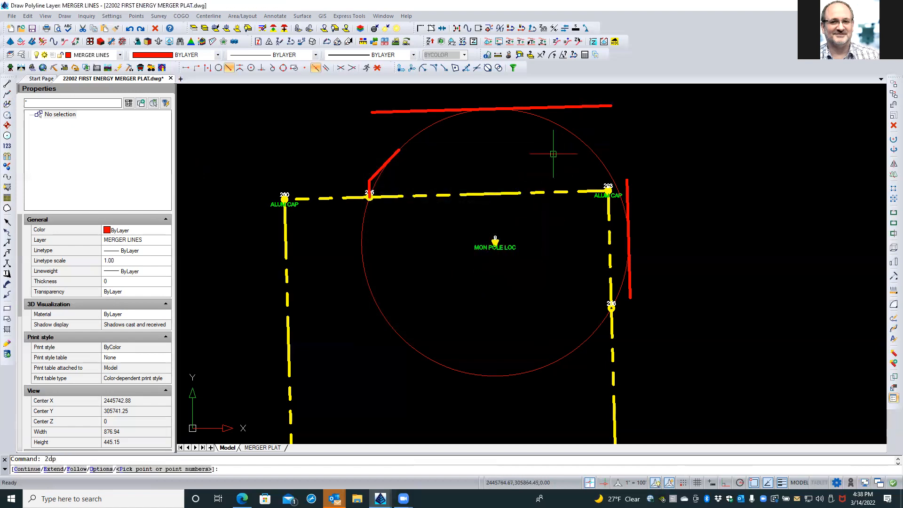
{"action": "left_click", "coordinate": [560, 114]}
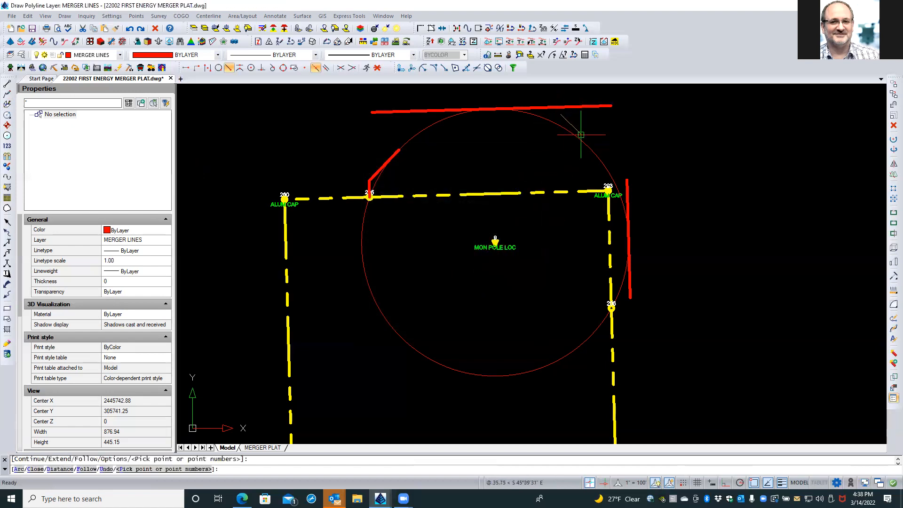
{"action": "left_click", "coordinate": [640, 199]}
{"action": "key", "text": "Return"}
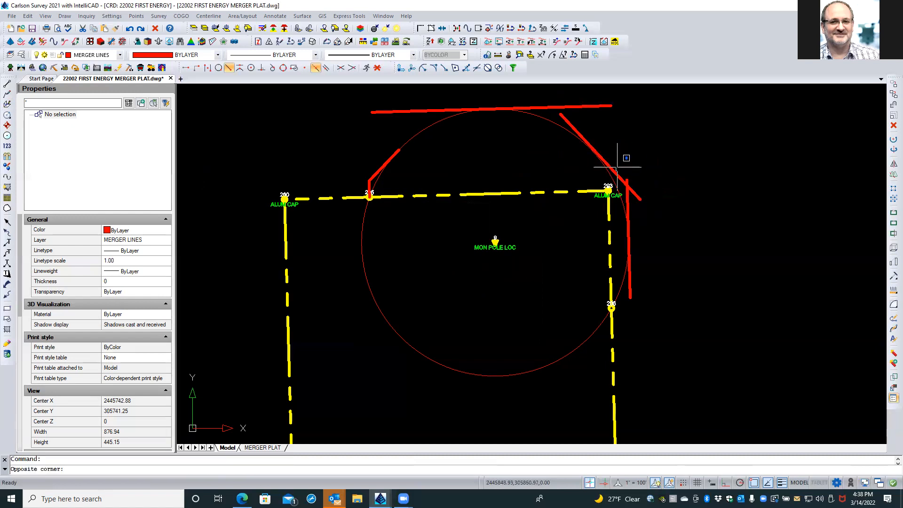
Move the diagonal red line at the circle's northeast edge about 26 ft northwest, then delete it
{"action": "left_click", "coordinate": [628, 162]}
{"action": "left_click", "coordinate": [616, 175]}
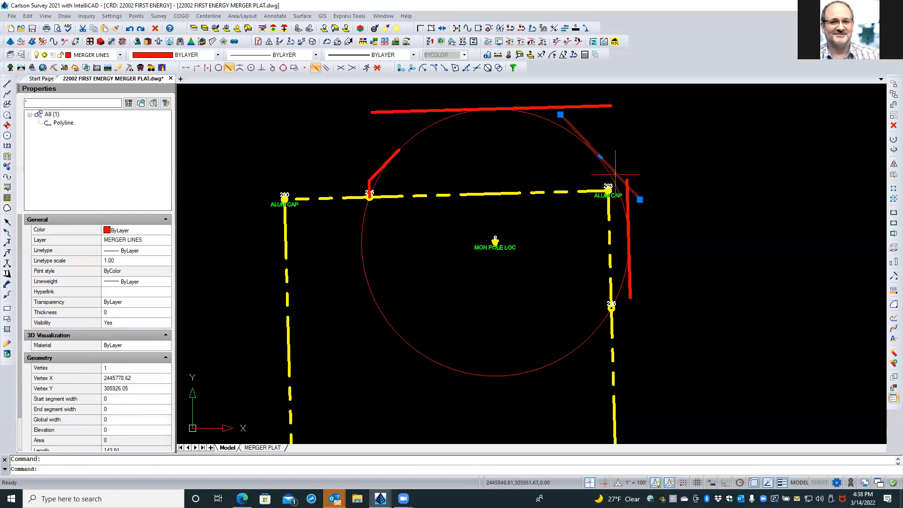
{"action": "type", "text": "m"}
{"action": "key", "text": "Return"}
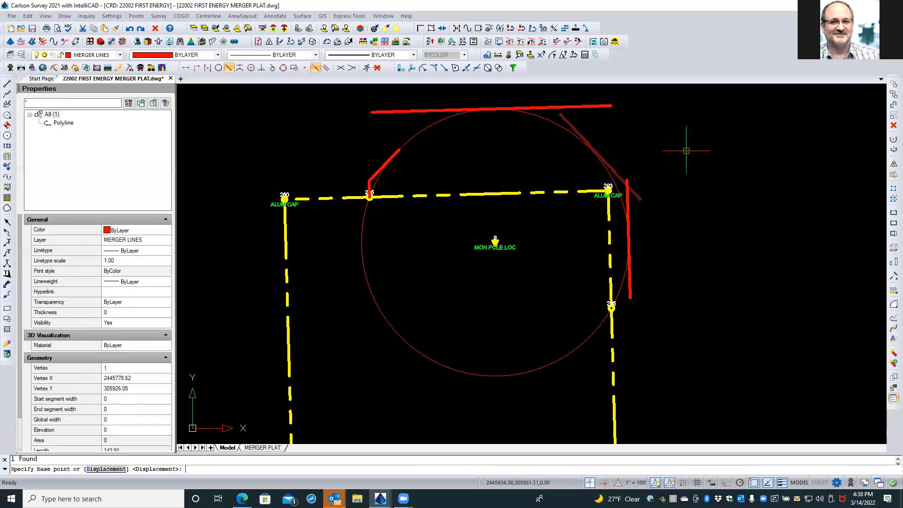
{"action": "left_click", "coordinate": [718, 192]}
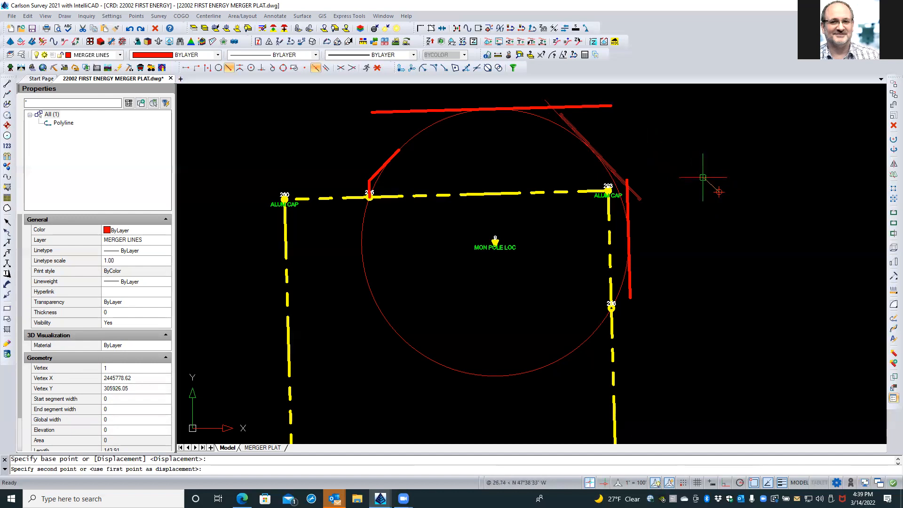
{"action": "left_click", "coordinate": [704, 177]}
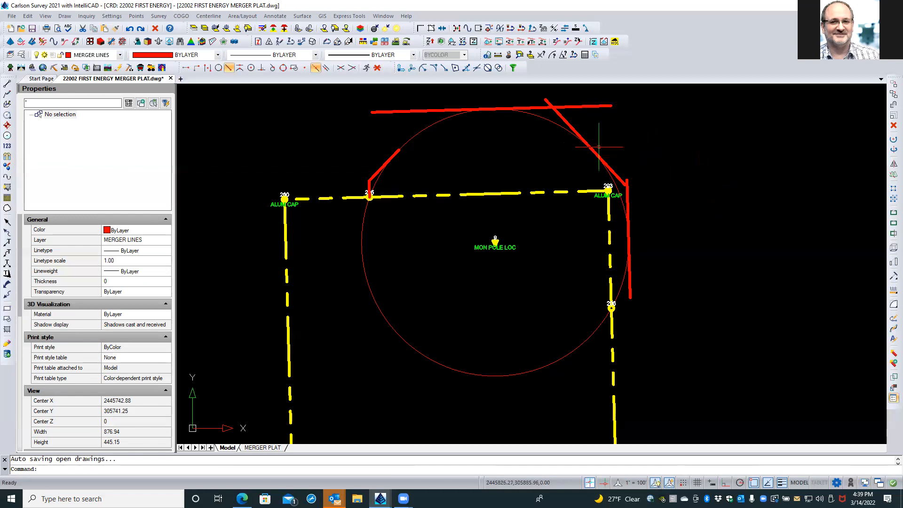
{"action": "left_click", "coordinate": [562, 115]}
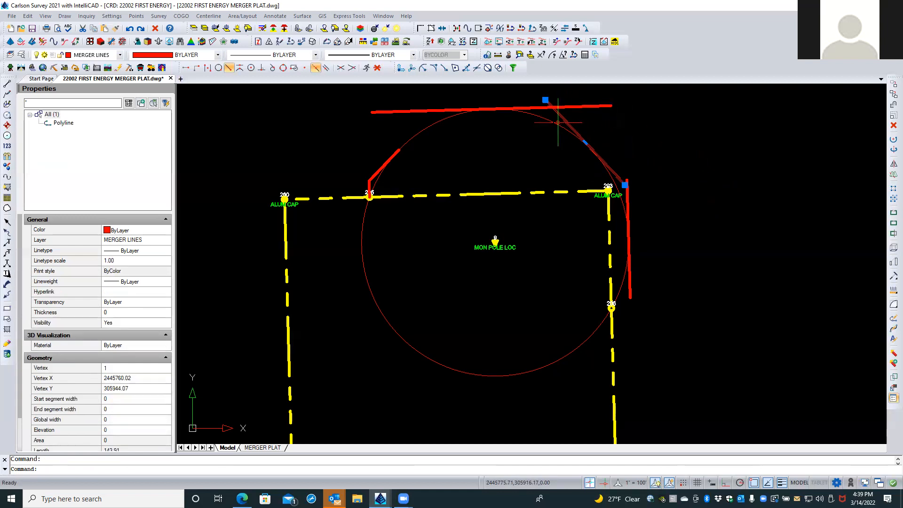
{"action": "left_click", "coordinate": [155, 28]}
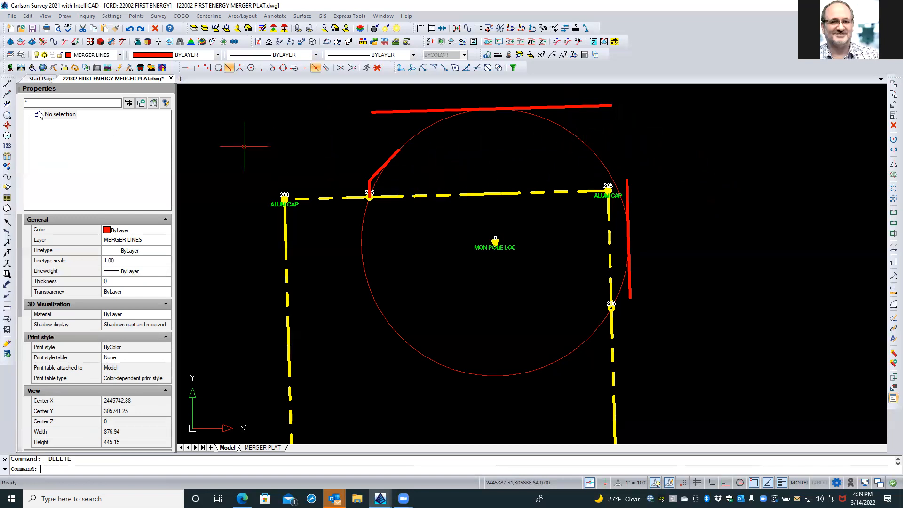
Draw a 2D polyline from survey point 203 to survey point 205 using the current drawing properties
{"action": "left_click", "coordinate": [7, 95]}
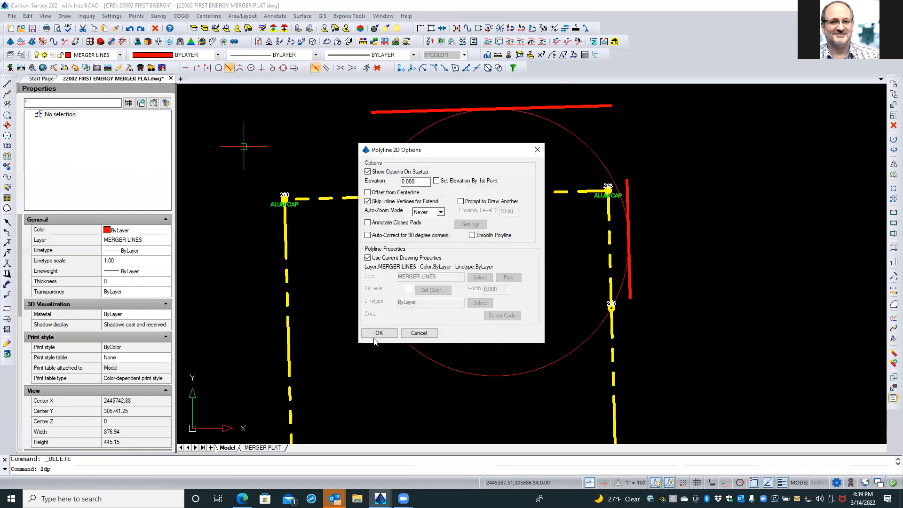
{"action": "left_click", "coordinate": [378, 333]}
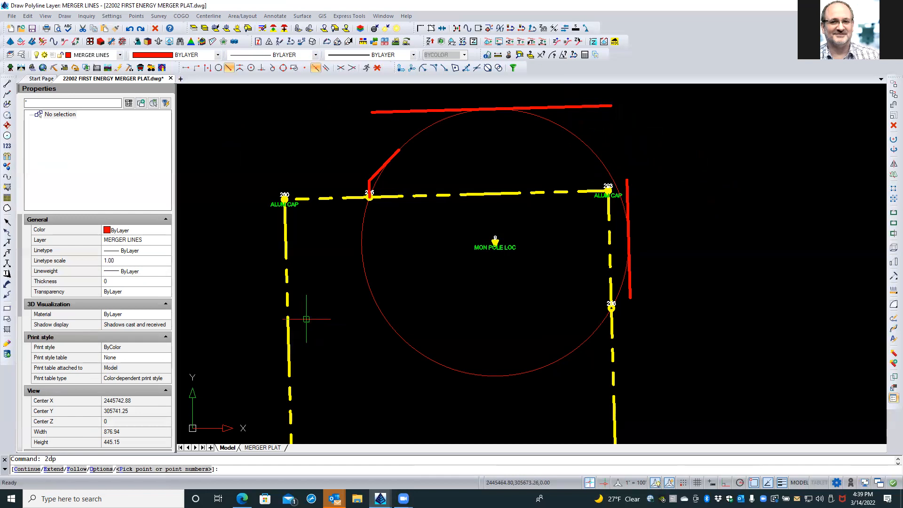
{"action": "type", "text": "203"}
{"action": "key", "text": "Return"}
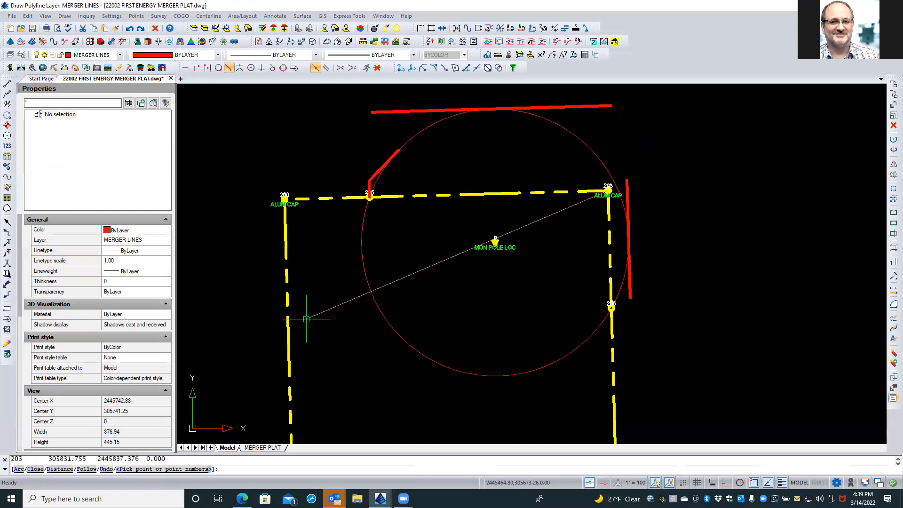
{"action": "type", "text": "205"}
{"action": "key", "text": "Return"}
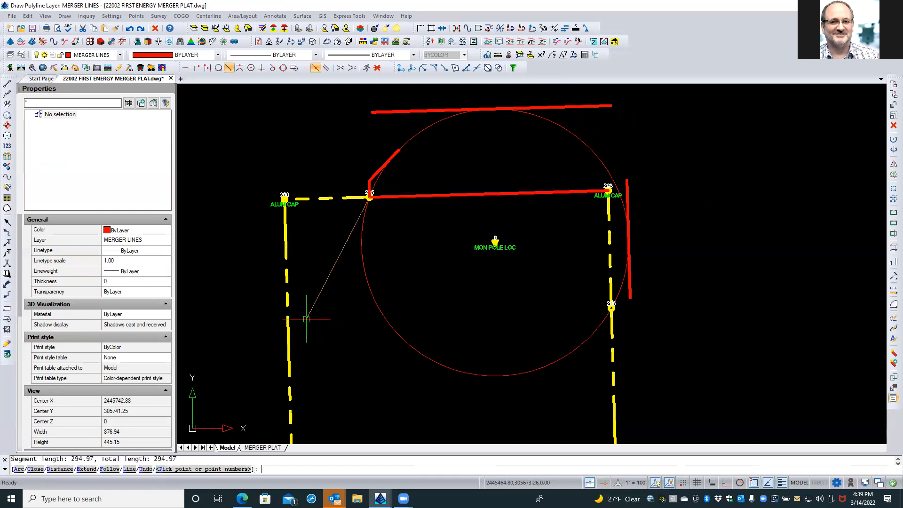
{"action": "key", "text": "Return"}
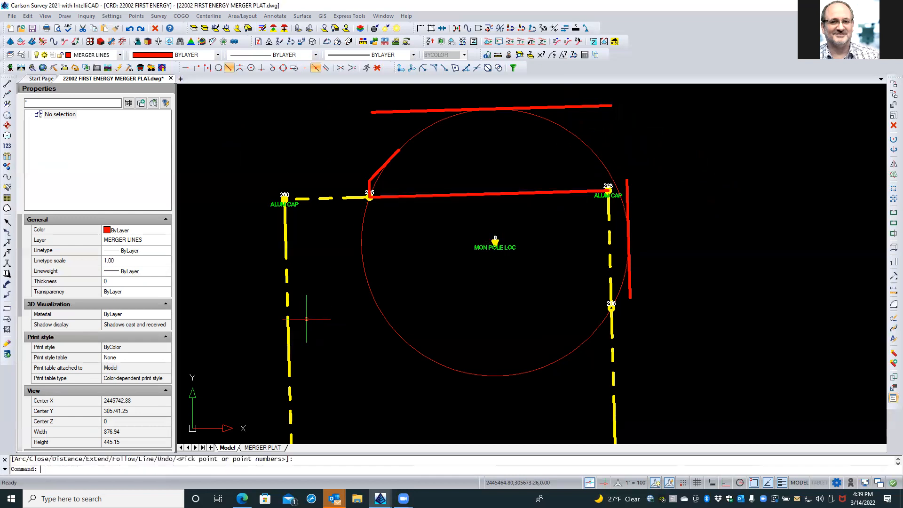
Offset the MERGER LINES polyline between points 203 and 205 by 20 ft to the north
{"action": "left_click", "coordinate": [414, 193]}
{"action": "left_click", "coordinate": [413, 193]}
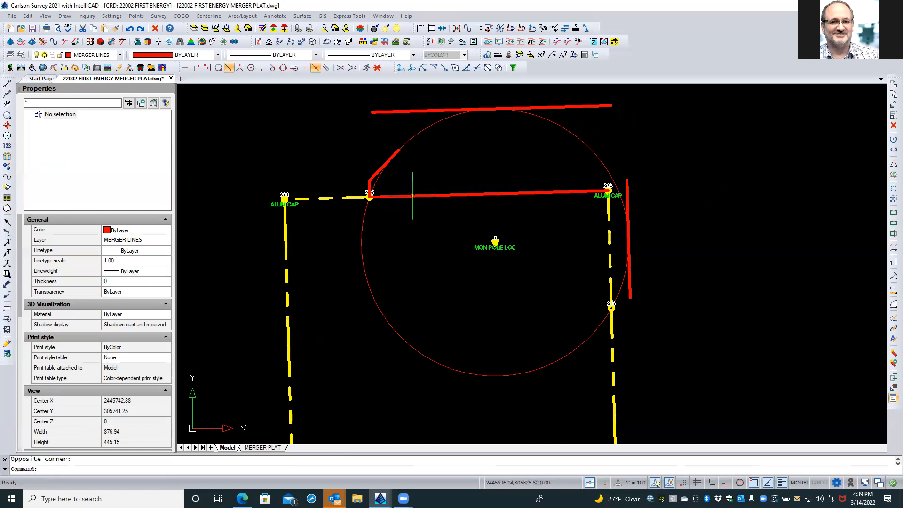
{"action": "left_click", "coordinate": [412, 195]}
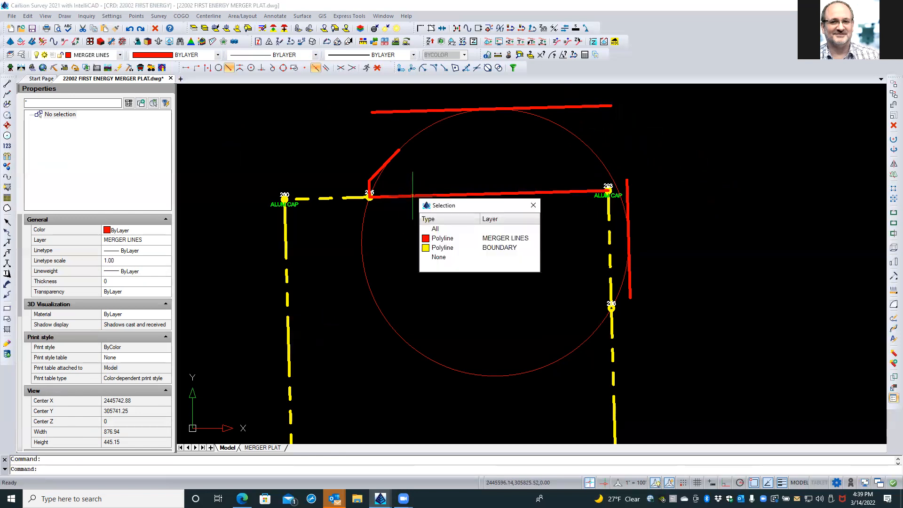
{"action": "left_click", "coordinate": [451, 238]}
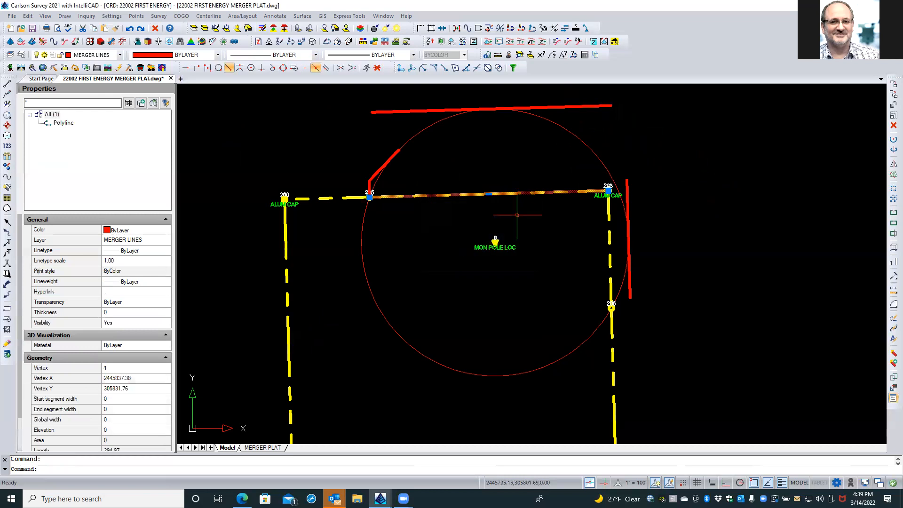
{"action": "left_click", "coordinate": [891, 106]}
{"action": "type", "text": "20"}
{"action": "key", "text": "Return"}
{"action": "left_click", "coordinate": [472, 163]}
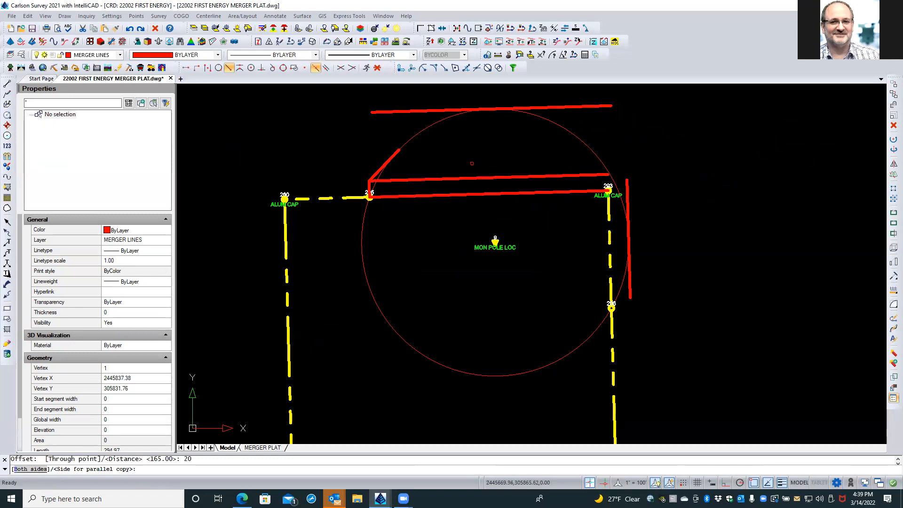
{"action": "key", "text": "Return"}
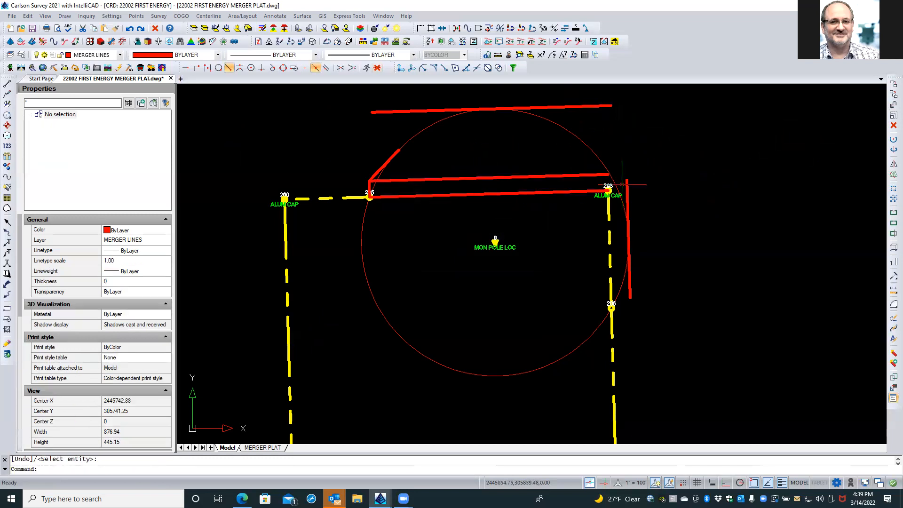
Join the 20 ft offset line to the near-vertical east line with Join Nearest, picking a maximum separation of about 90 ft
{"action": "left_click", "coordinate": [442, 29]}
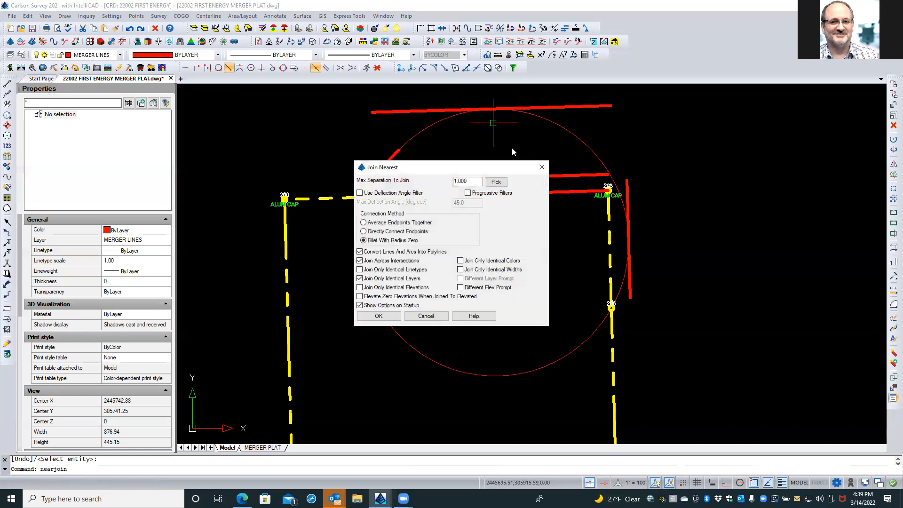
{"action": "left_click", "coordinate": [496, 182]}
{"action": "left_click", "coordinate": [580, 159]}
{"action": "left_click", "coordinate": [649, 182]}
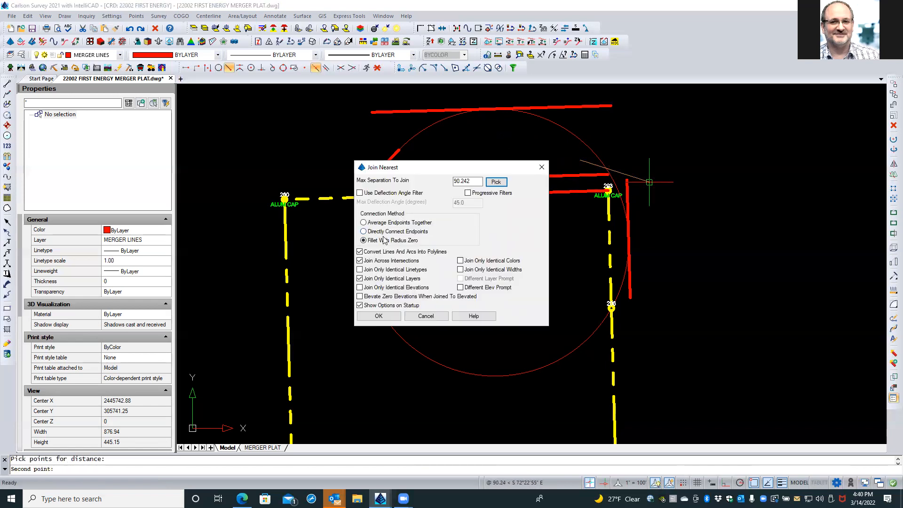
{"action": "left_click", "coordinate": [379, 315]}
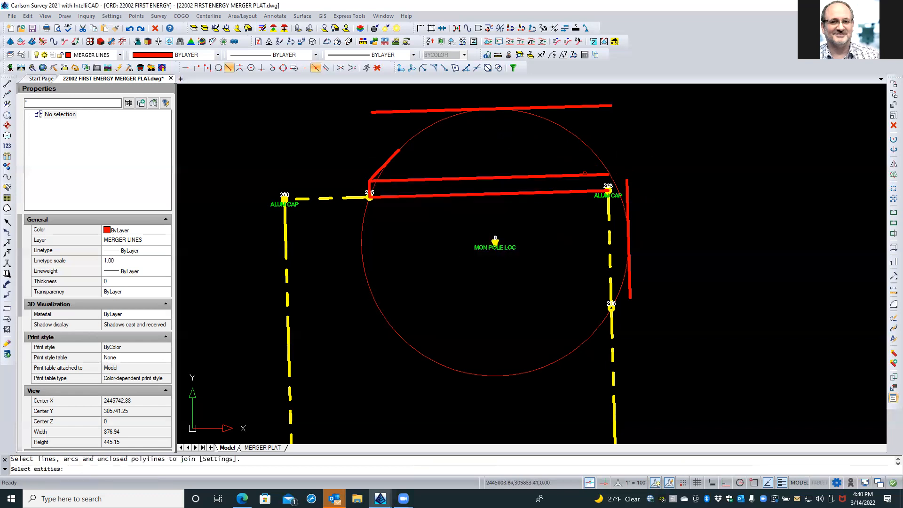
{"action": "left_click", "coordinate": [585, 174]}
{"action": "left_click", "coordinate": [582, 178]}
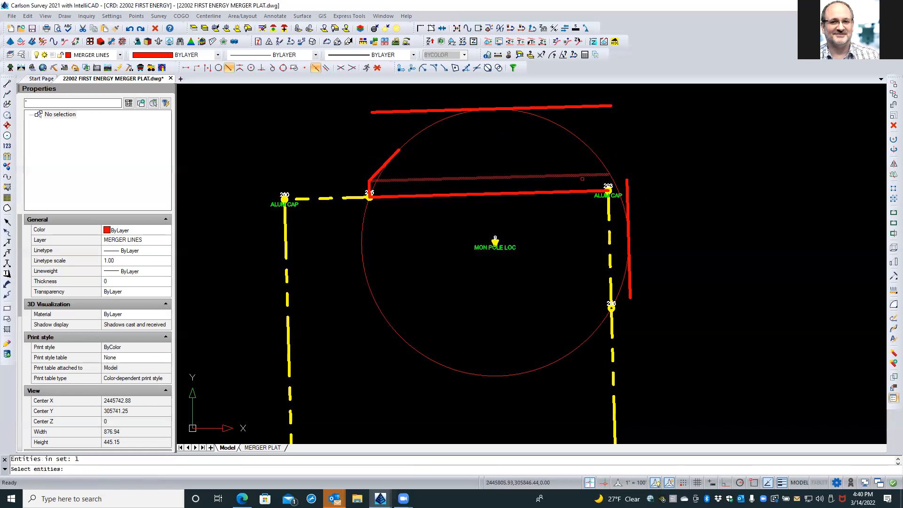
{"action": "left_click", "coordinate": [627, 180]}
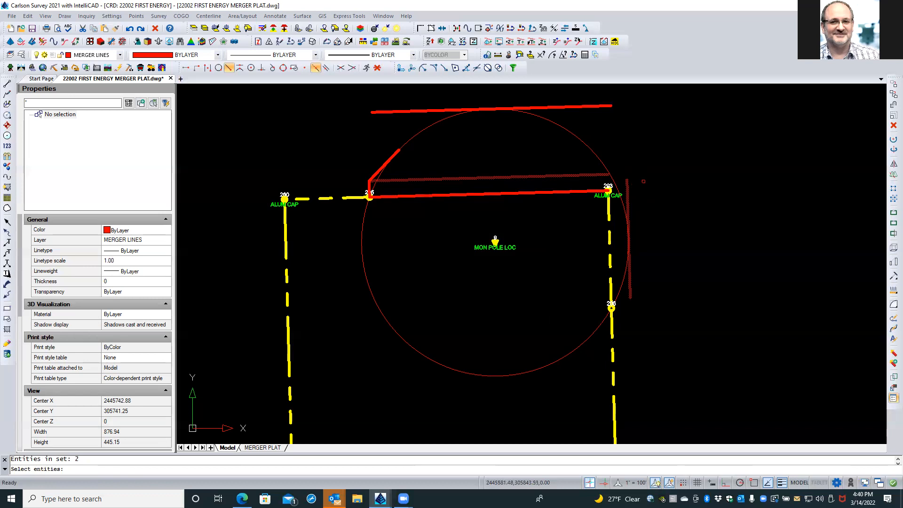
{"action": "key", "text": "Return"}
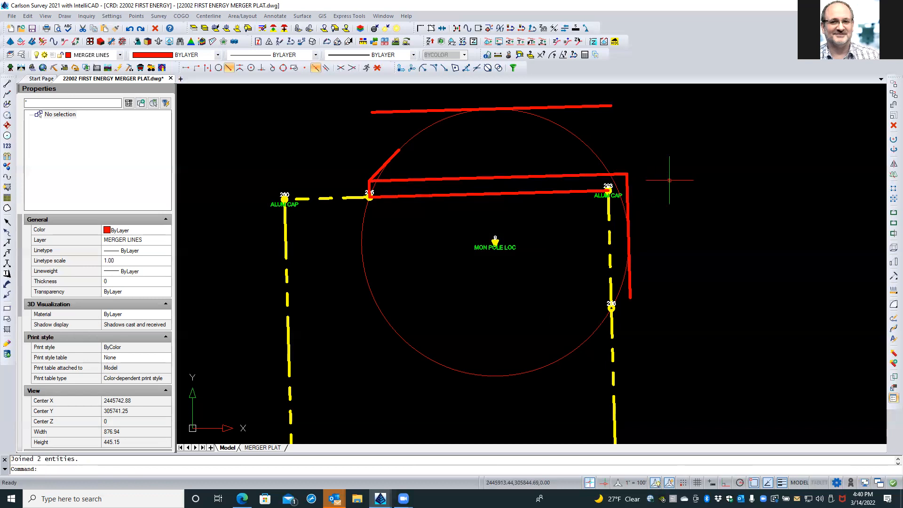
Remove the west end vertex of the joined polyline so only its near-vertical east segment remains
{"action": "left_click", "coordinate": [474, 178]}
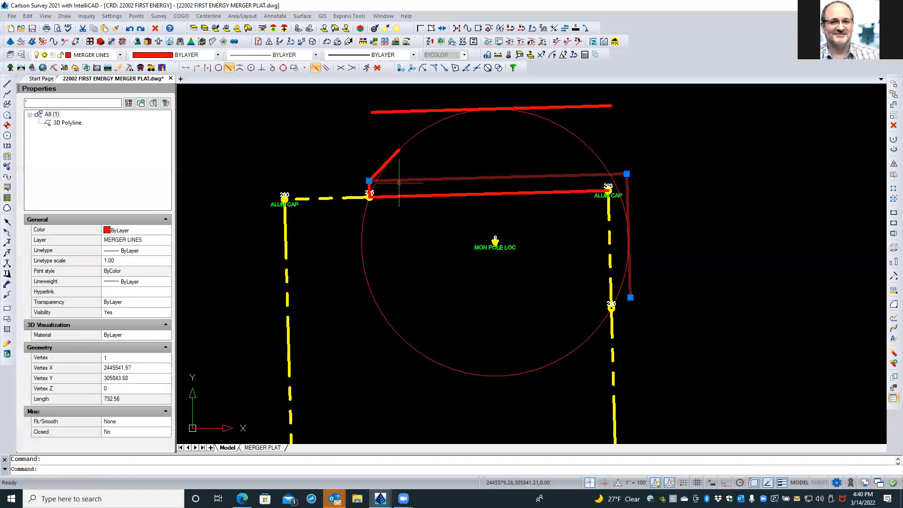
{"action": "mouse_move", "coordinate": [369, 181]}
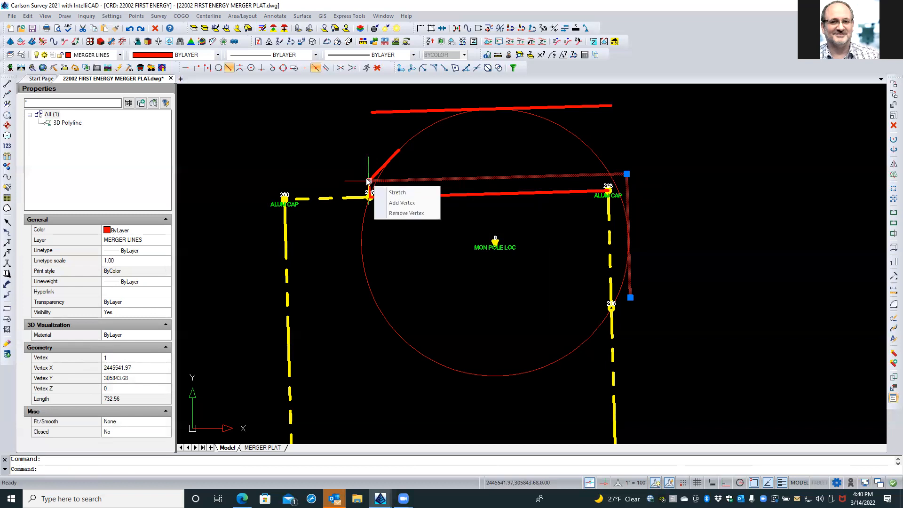
{"action": "left_click", "coordinate": [394, 214]}
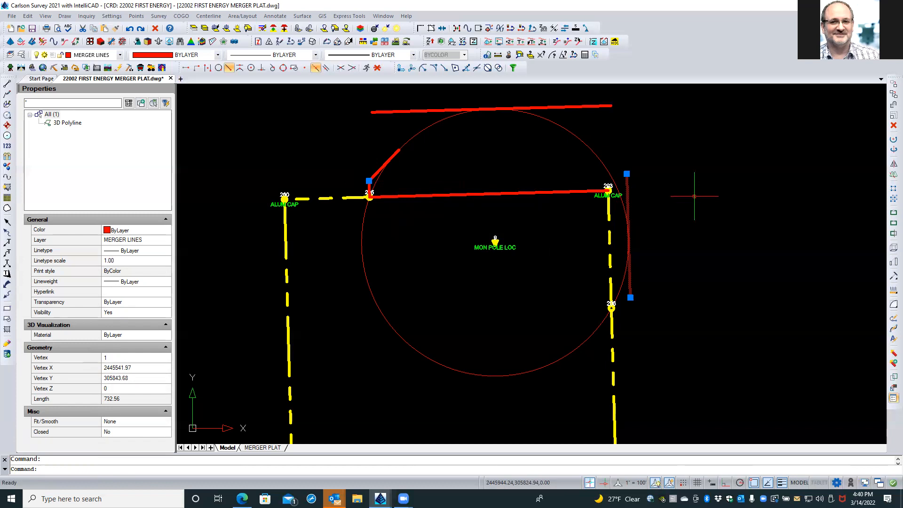
{"action": "key", "text": "Escape"}
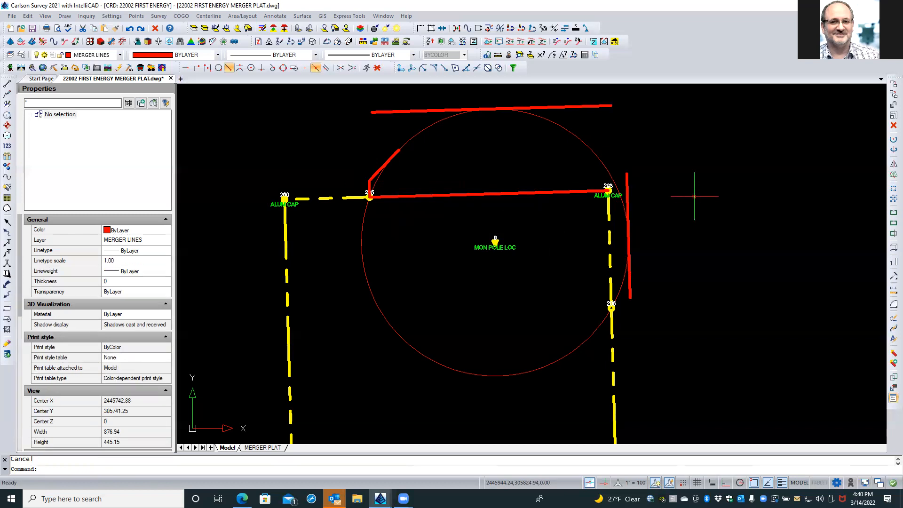
Draw a 2D polyline from the north end of the near-vertical east line tangent to the circle's northeast side, using current drawing properties
{"action": "left_click", "coordinate": [7, 95]}
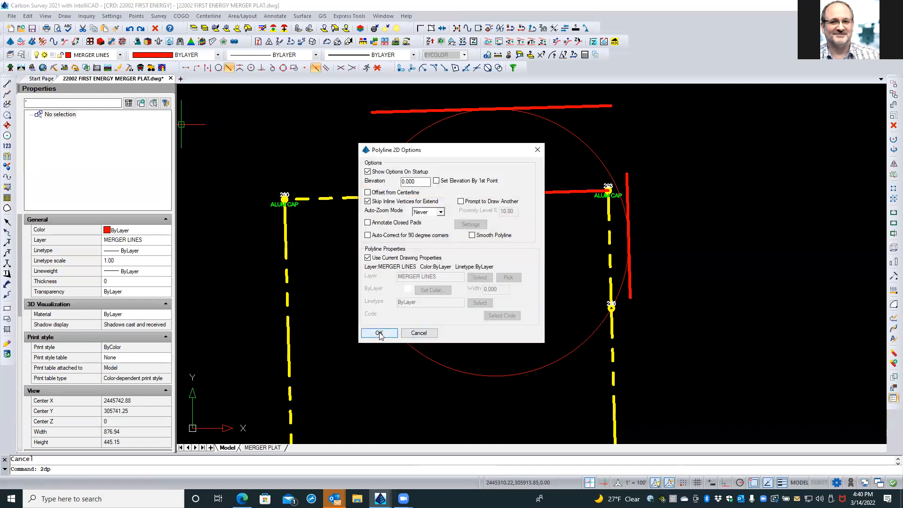
{"action": "left_click", "coordinate": [379, 333]}
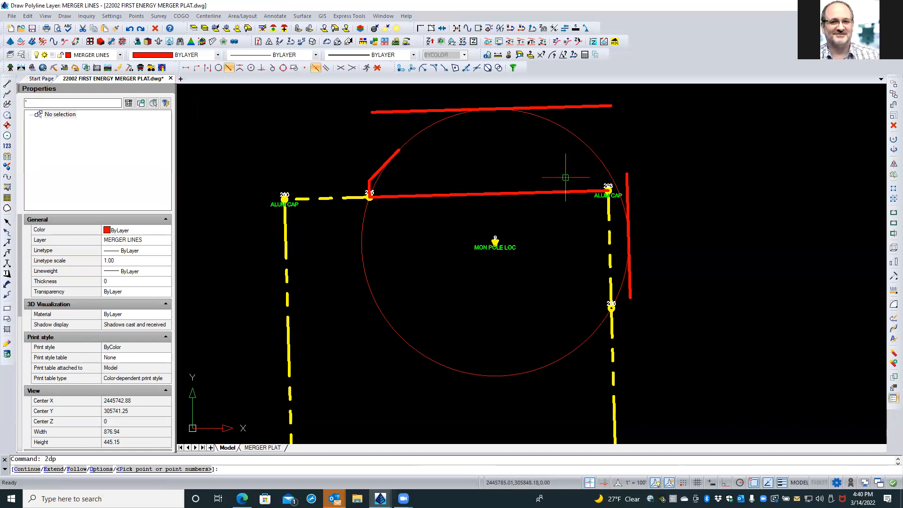
{"action": "left_click", "coordinate": [627, 176]}
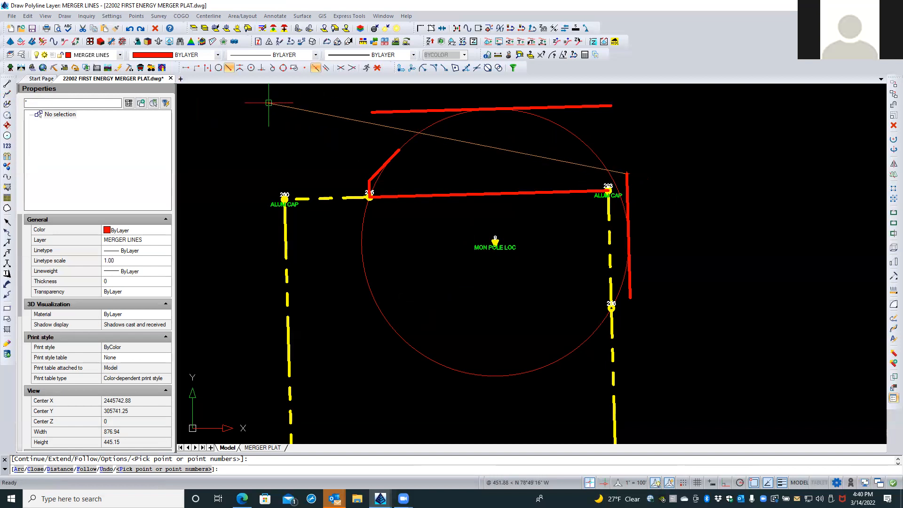
{"action": "left_click", "coordinate": [272, 70]}
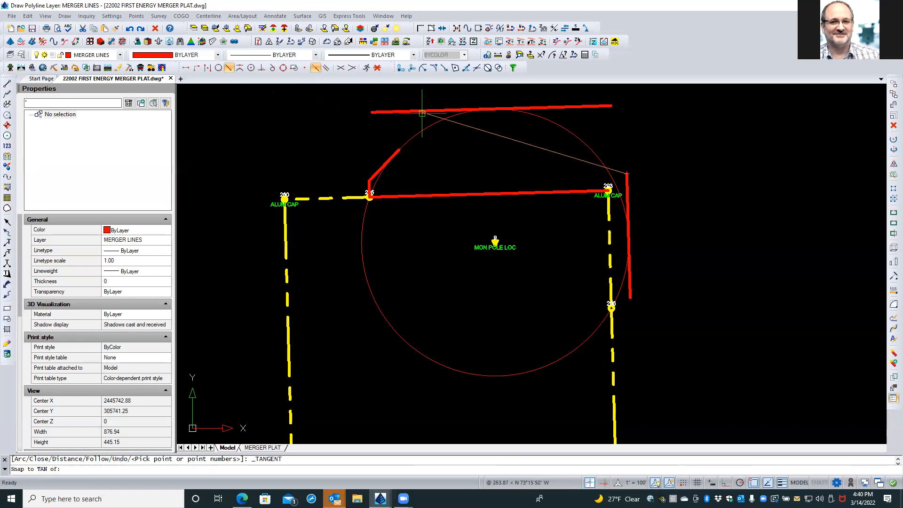
{"action": "left_click", "coordinate": [589, 151]}
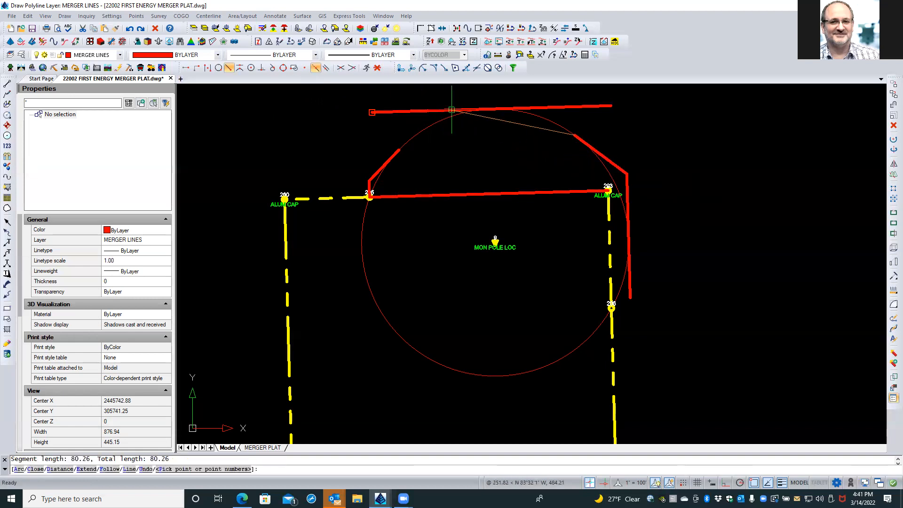
{"action": "key", "text": "Return"}
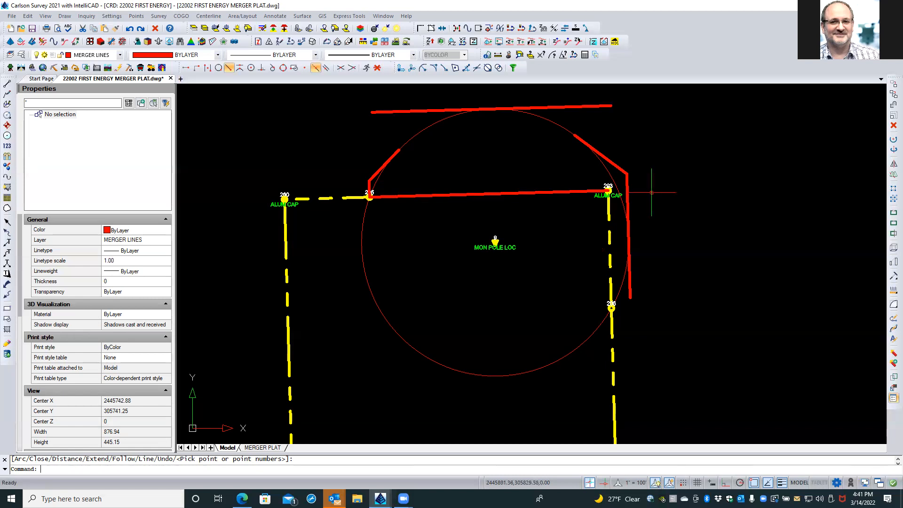
{"action": "key", "text": "Return"}
Extend the MERGER LINES polyline between points 205 and 203 eastward to the near-vertical east line
{"action": "left_click", "coordinate": [628, 192]}
{"action": "right_click", "coordinate": [646, 190]}
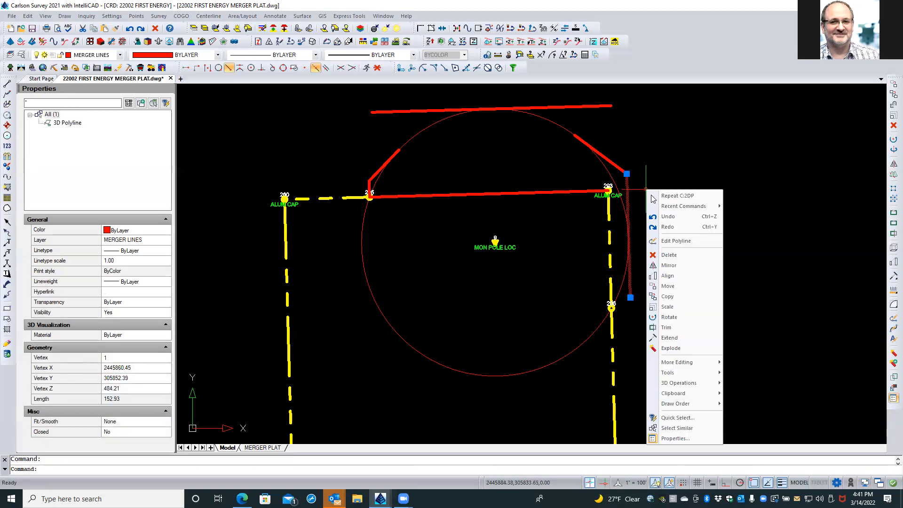
{"action": "left_click", "coordinate": [668, 337]}
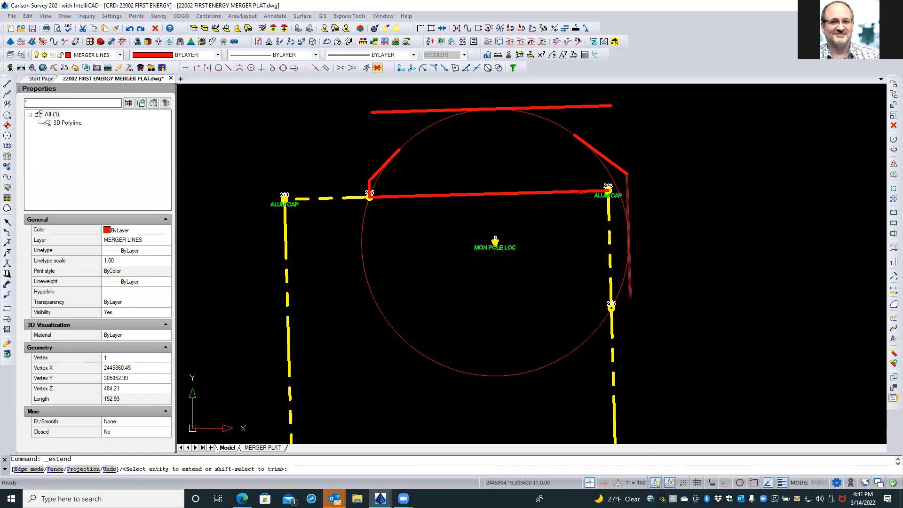
{"action": "left_click", "coordinate": [582, 192]}
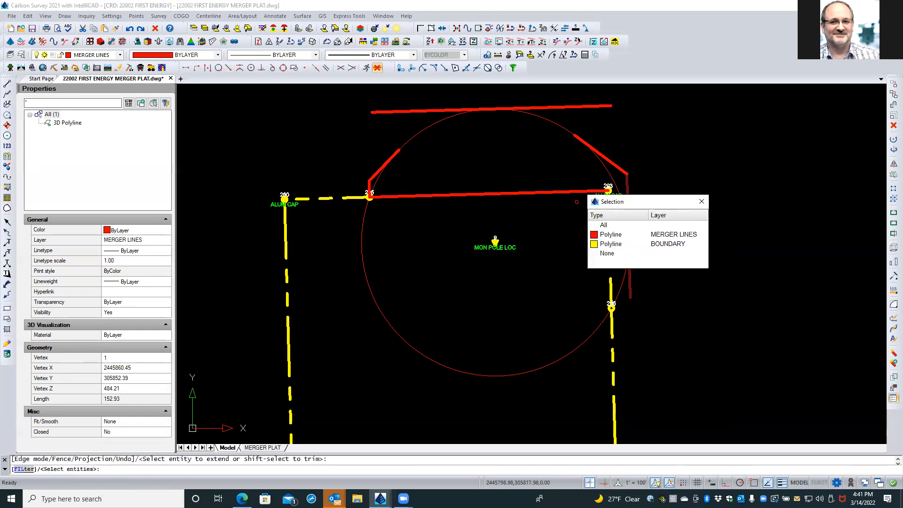
{"action": "left_click", "coordinate": [610, 234]}
{"action": "key", "text": "Return"}
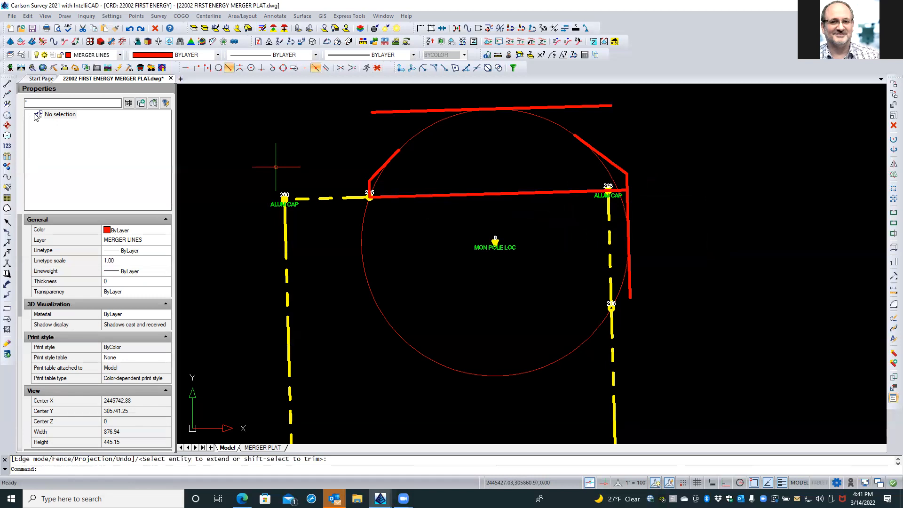
Draw a second 2D polyline from the extended line's intersection with the east line tangent to the circle, using current drawing properties
{"action": "type", "text": "2dp"}
{"action": "key", "text": "Return"}
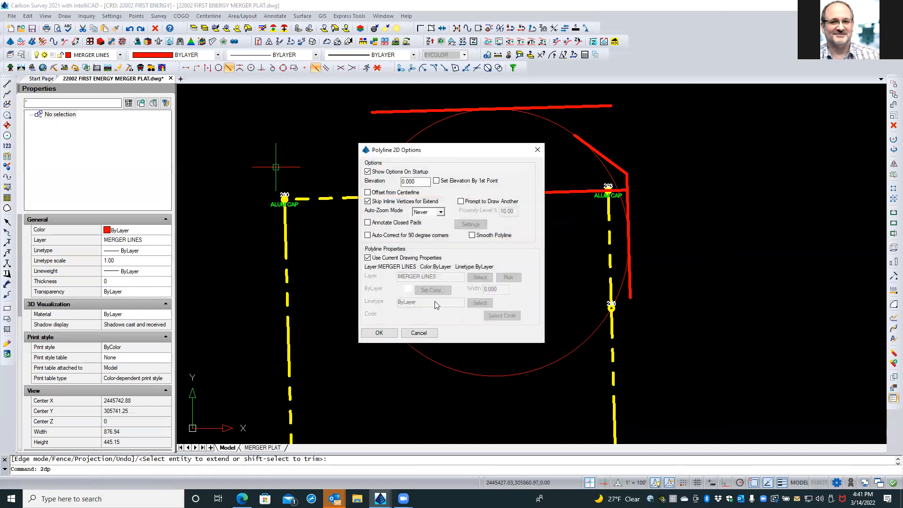
{"action": "left_click", "coordinate": [378, 333]}
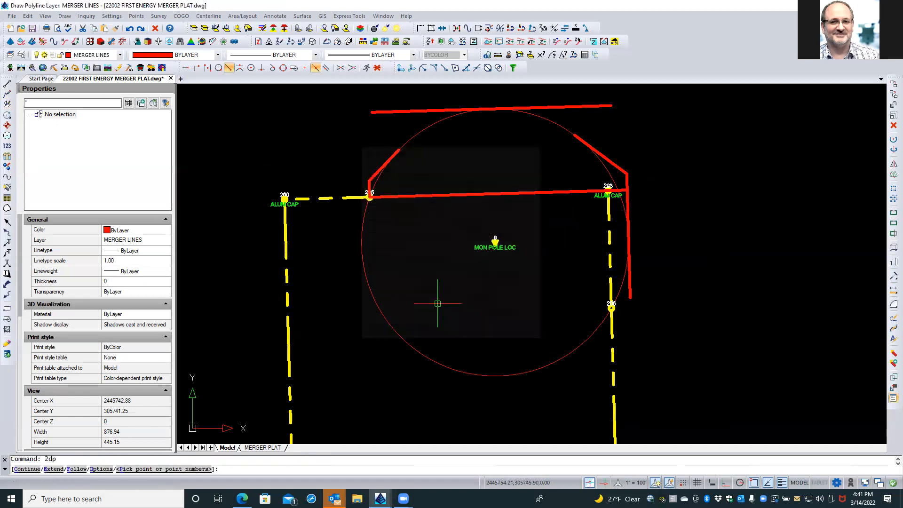
{"action": "left_click", "coordinate": [620, 188]}
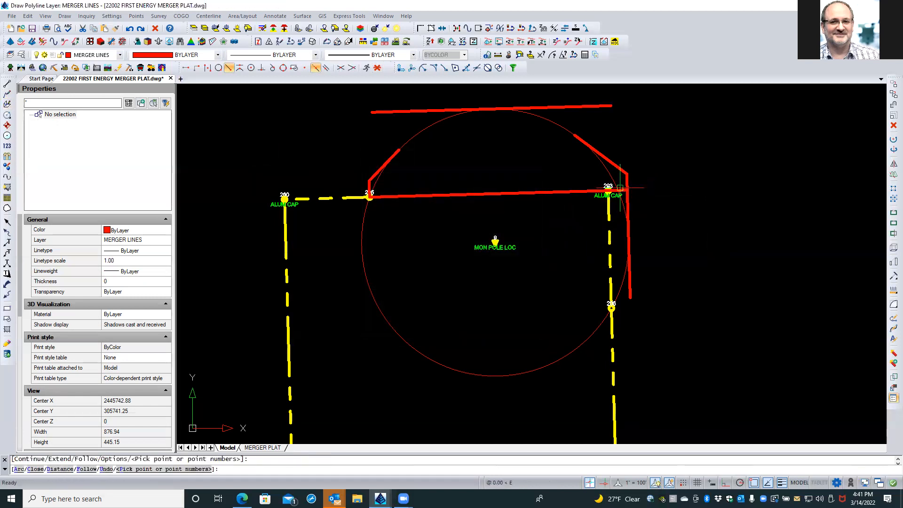
{"action": "left_click", "coordinate": [273, 68]}
{"action": "left_click", "coordinate": [550, 134]}
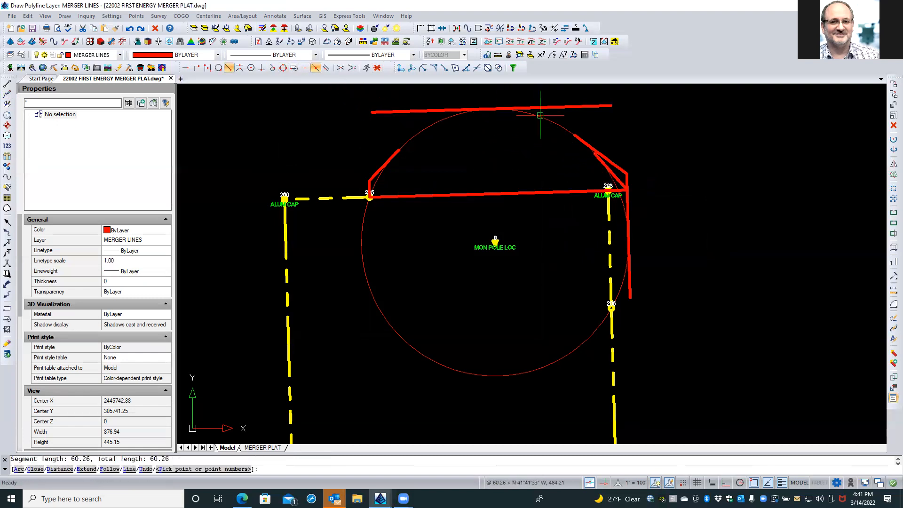
{"action": "key", "text": "Return"}
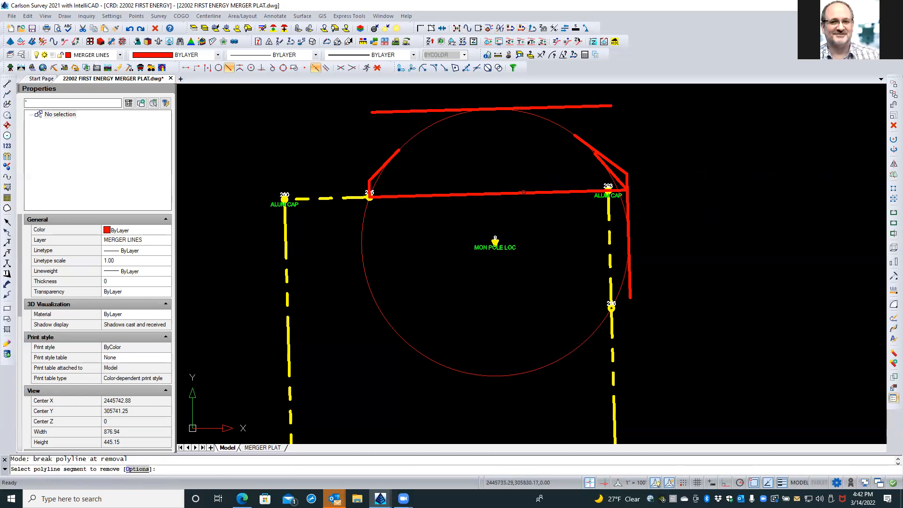
Remove the MERGER LINES polyline segment running from point 205 past point 203 to the east line
{"action": "left_click", "coordinate": [524, 193]}
{"action": "key", "text": "Return"}
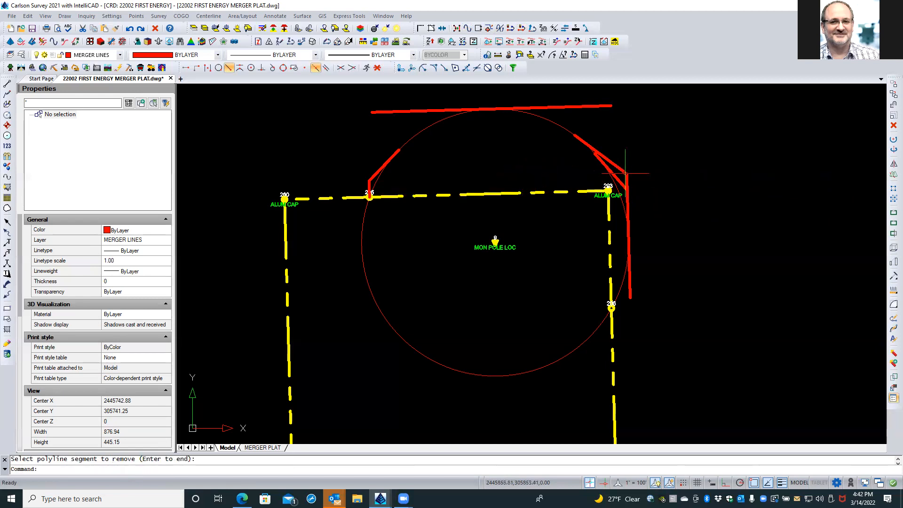
Erase the lower of the two tangent lines northeast of point 203
{"action": "scroll", "coordinate": [635, 175], "scroll_direction": "up", "scroll_amount": 3}
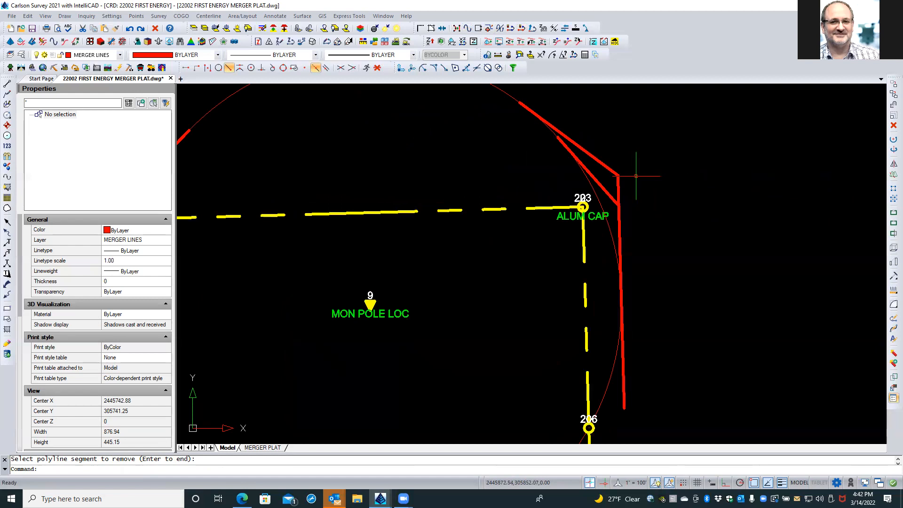
{"action": "mouse_move", "coordinate": [636, 176]}
{"action": "middle_mouse_down"}
{"action": "mouse_move", "coordinate": [543, 227]}
{"action": "mouse_move", "coordinate": [540, 245]}
{"action": "middle_mouse_up"}
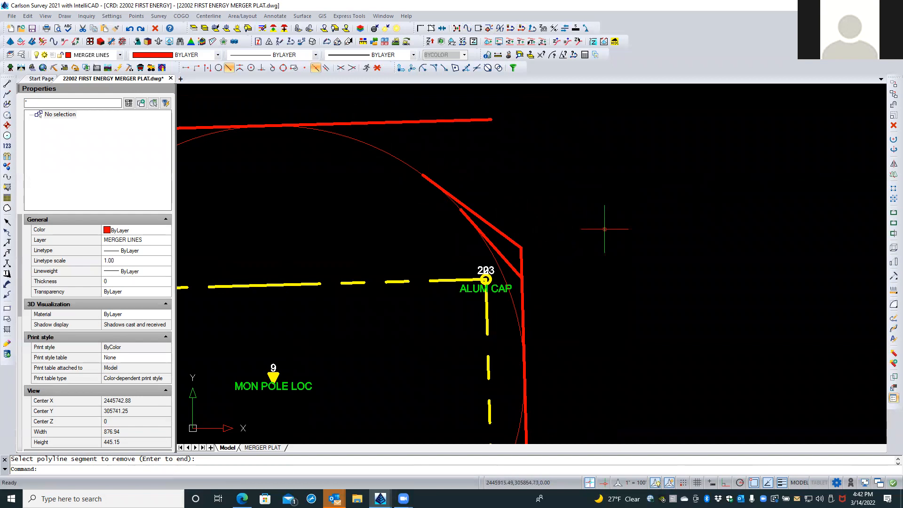
{"action": "scroll", "coordinate": [604, 229], "scroll_direction": "down", "scroll_amount": 1}
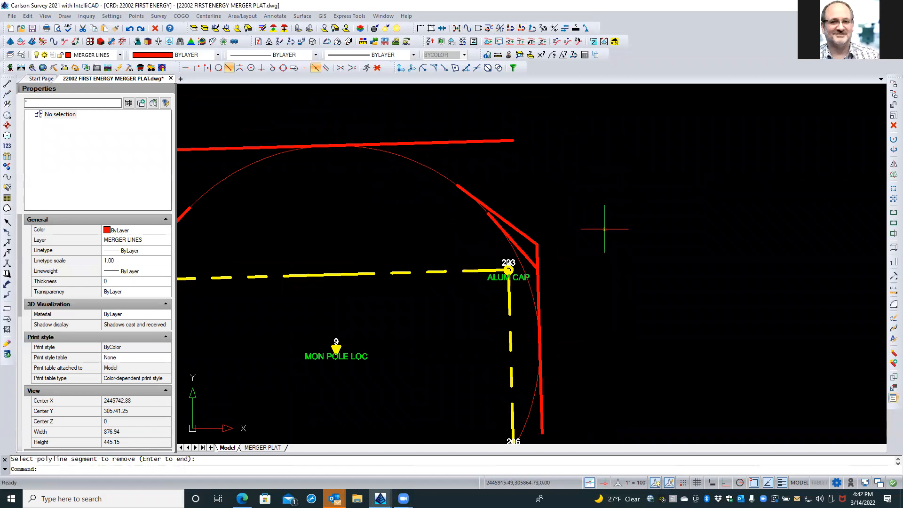
{"action": "scroll", "coordinate": [604, 229], "scroll_direction": "up", "scroll_amount": 1}
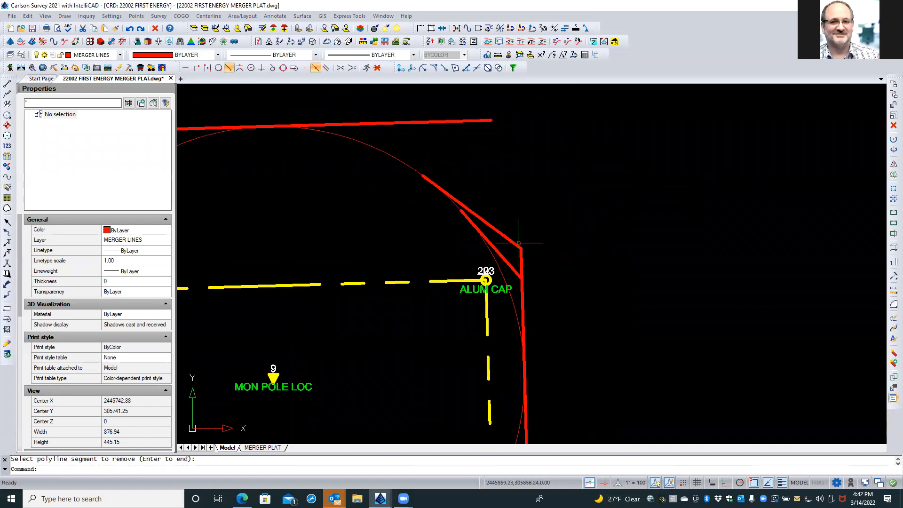
{"action": "scroll", "coordinate": [563, 244], "scroll_direction": "down", "scroll_amount": 1}
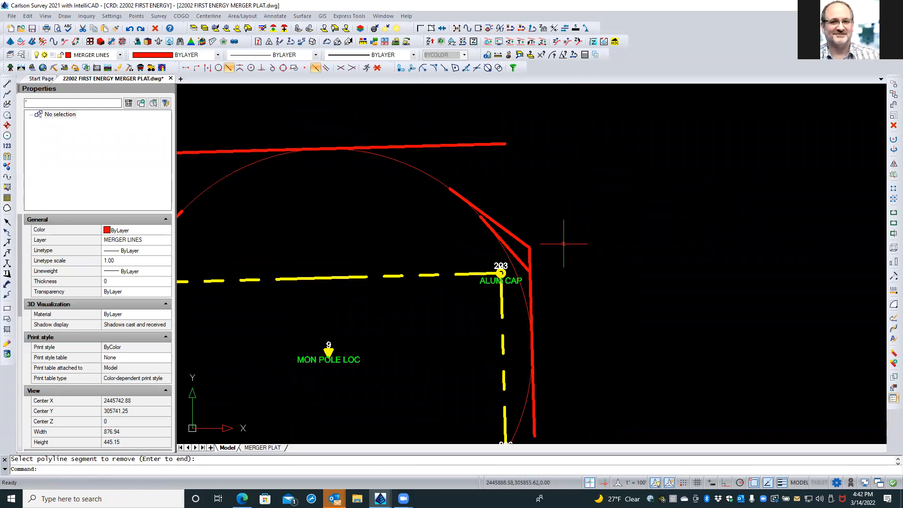
{"action": "scroll", "coordinate": [621, 244], "scroll_direction": "down", "scroll_amount": 1}
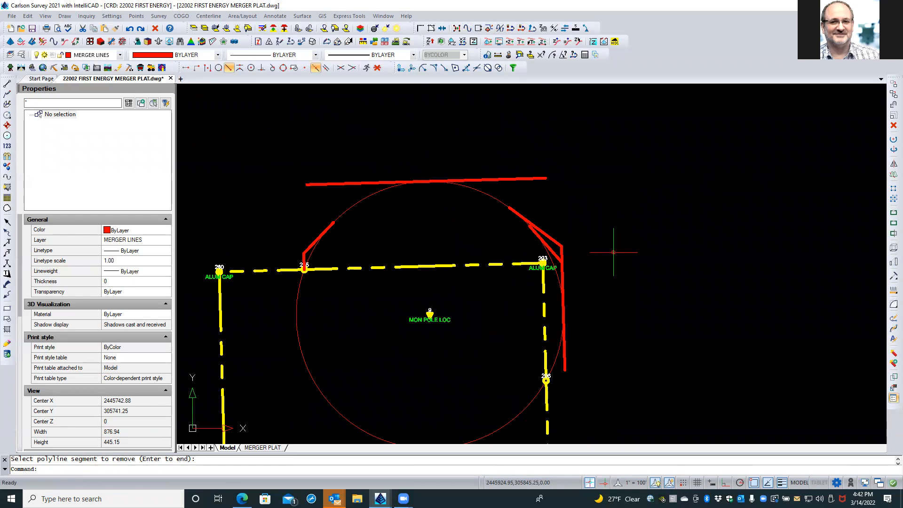
{"action": "left_click", "coordinate": [558, 255]}
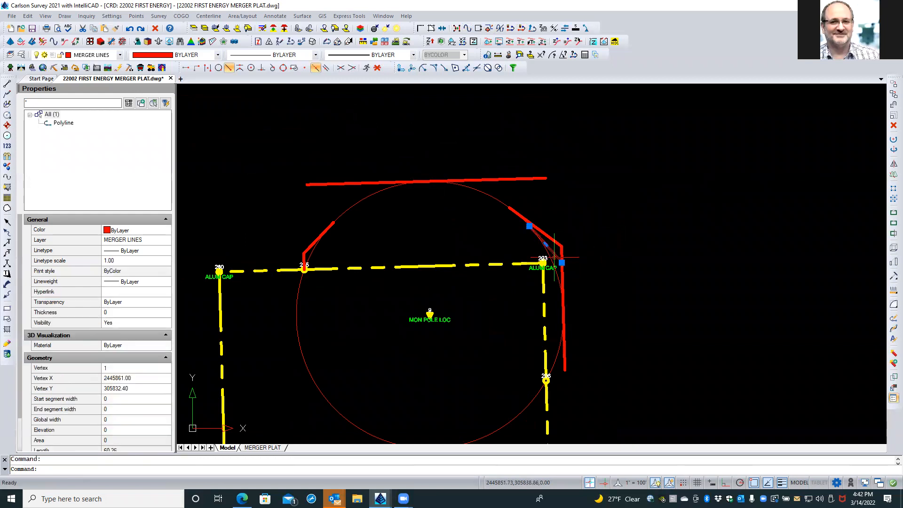
{"action": "key", "text": "Delete"}
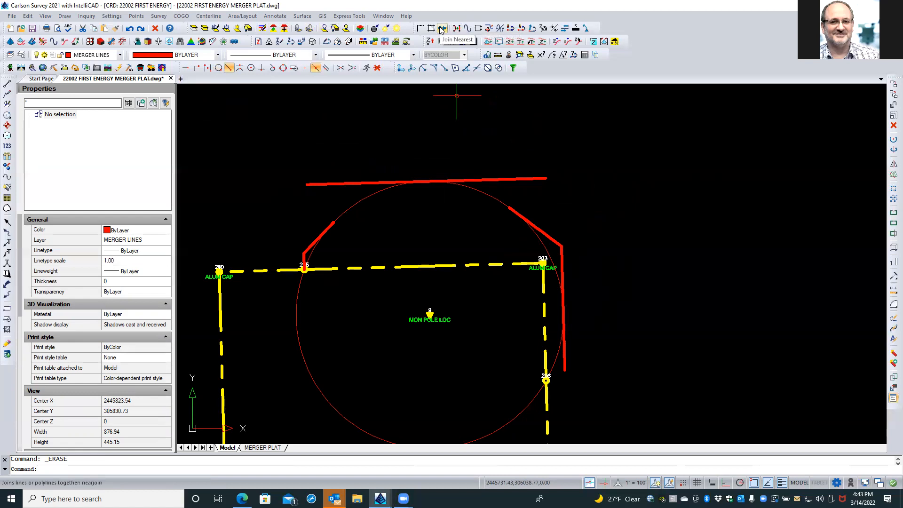
Join the northeast tangent, north line and northwest tangent polyline with Join Nearest, using radius-zero fillets and a picked maximum separation of about 90.6 ft
{"action": "left_click", "coordinate": [28, 16]}
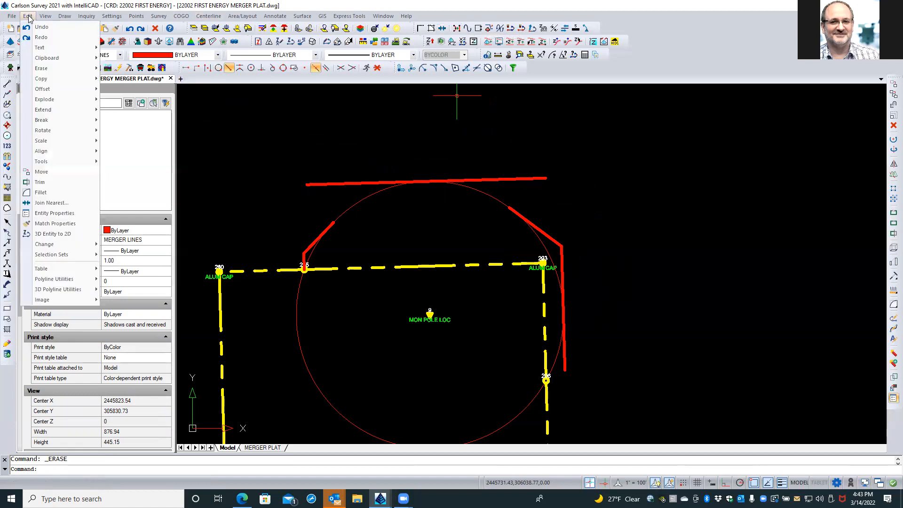
{"action": "left_click", "coordinate": [51, 204]}
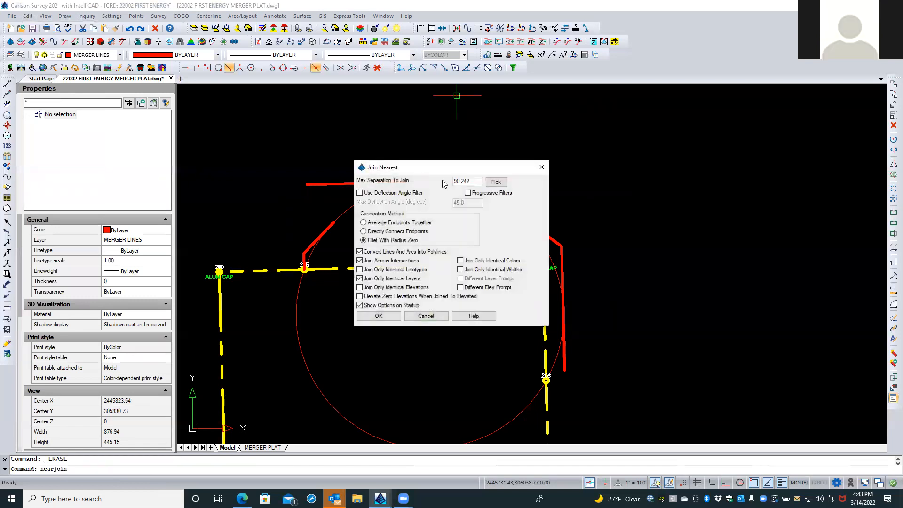
{"action": "mouse_move", "coordinate": [484, 168]}
{"action": "left_mouse_down"}
{"action": "mouse_move", "coordinate": [646, 156]}
{"action": "mouse_move", "coordinate": [733, 135]}
{"action": "mouse_move", "coordinate": [686, 147]}
{"action": "left_mouse_up"}
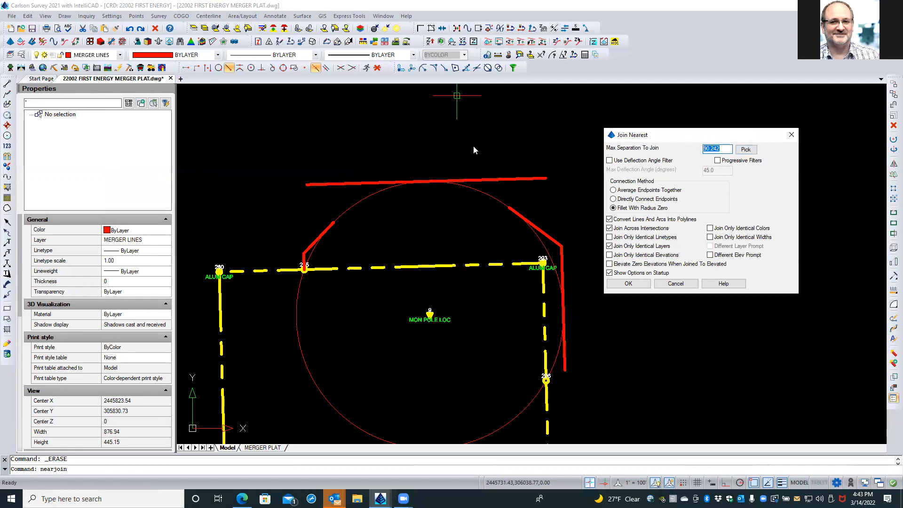
{"action": "left_click", "coordinate": [746, 150]}
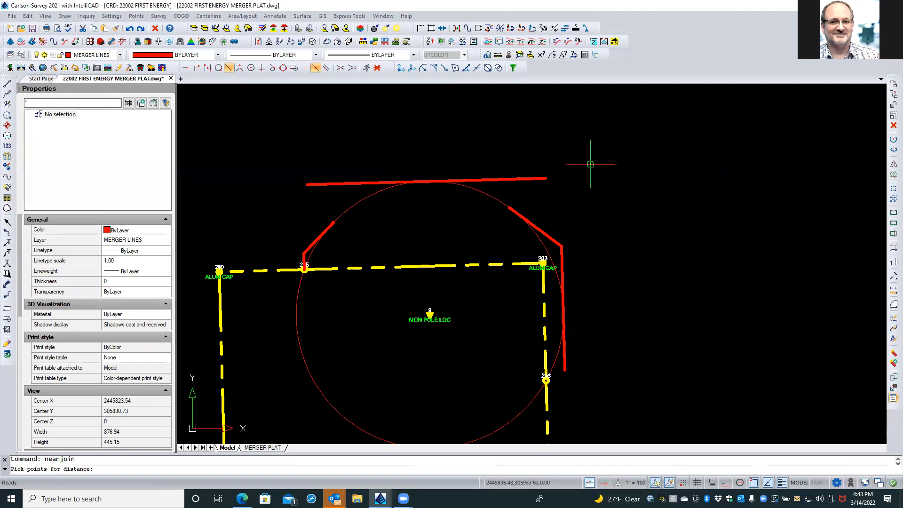
{"action": "left_click", "coordinate": [551, 157]}
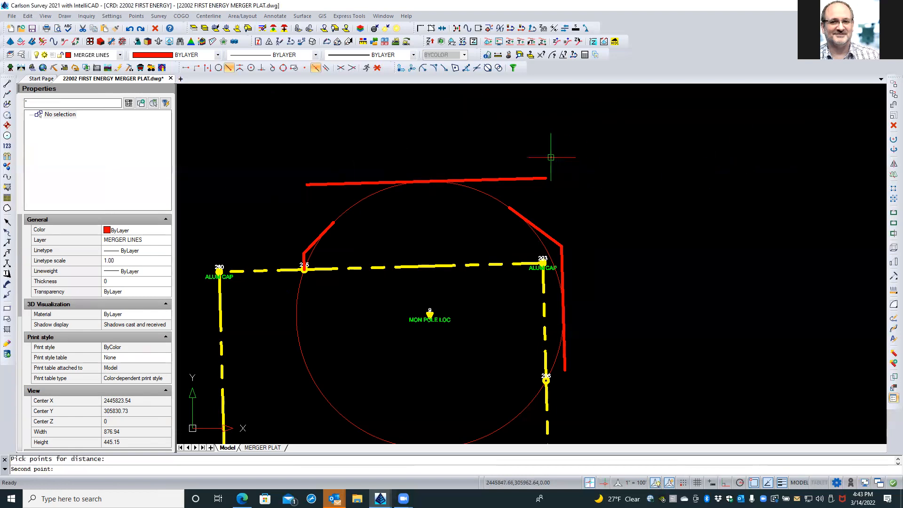
{"action": "left_click", "coordinate": [569, 228]}
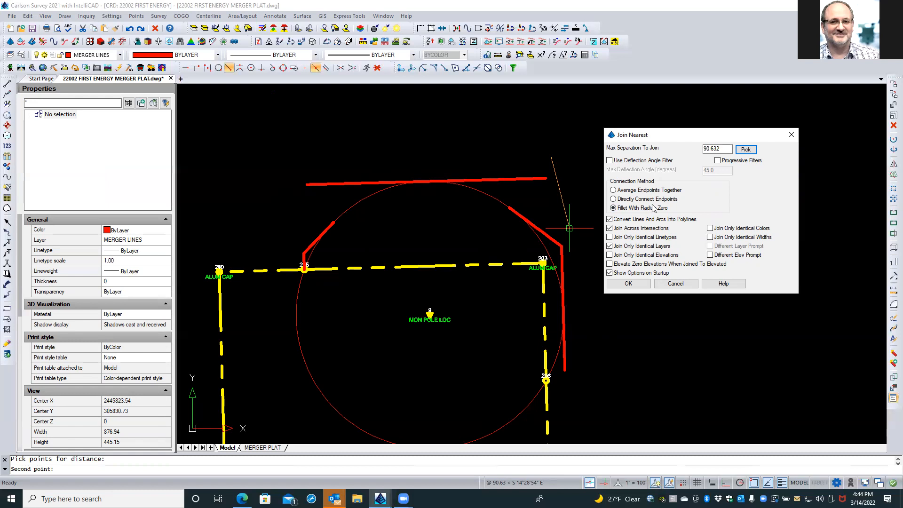
{"action": "left_click", "coordinate": [637, 283]}
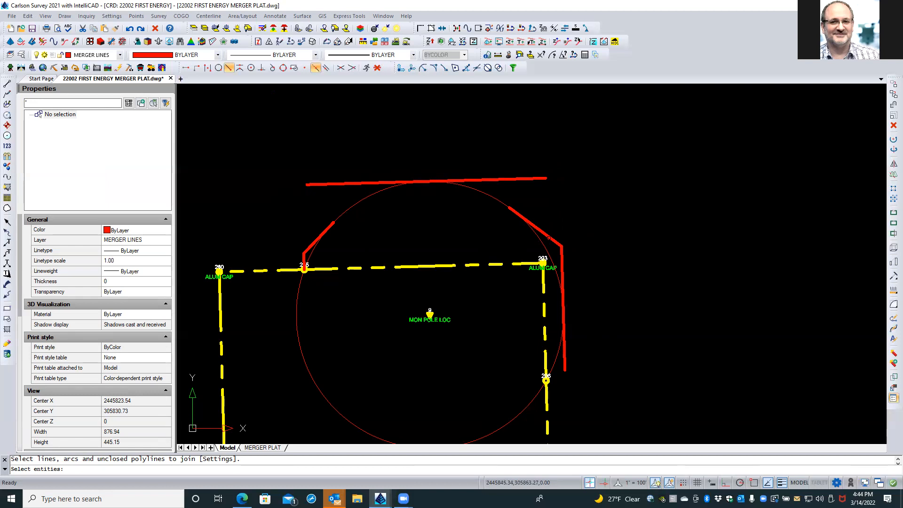
{"action": "left_click", "coordinate": [548, 237]}
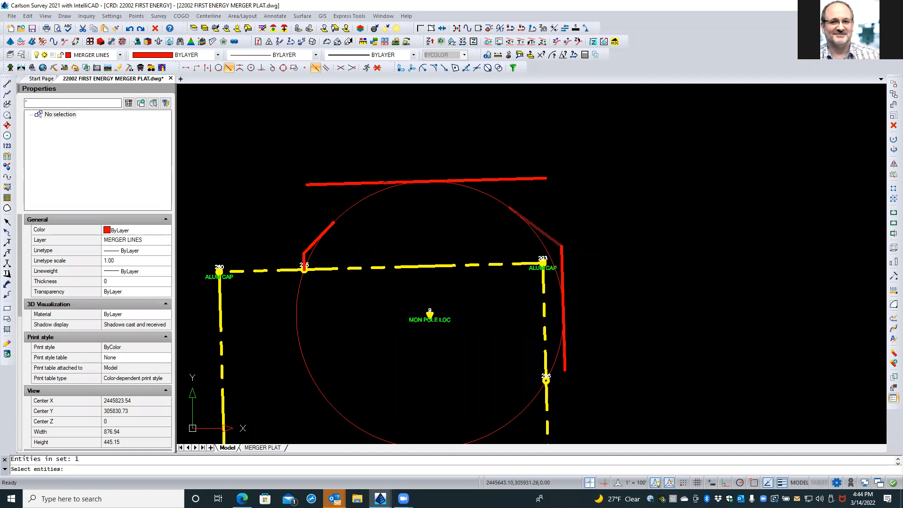
{"action": "left_click", "coordinate": [385, 183]}
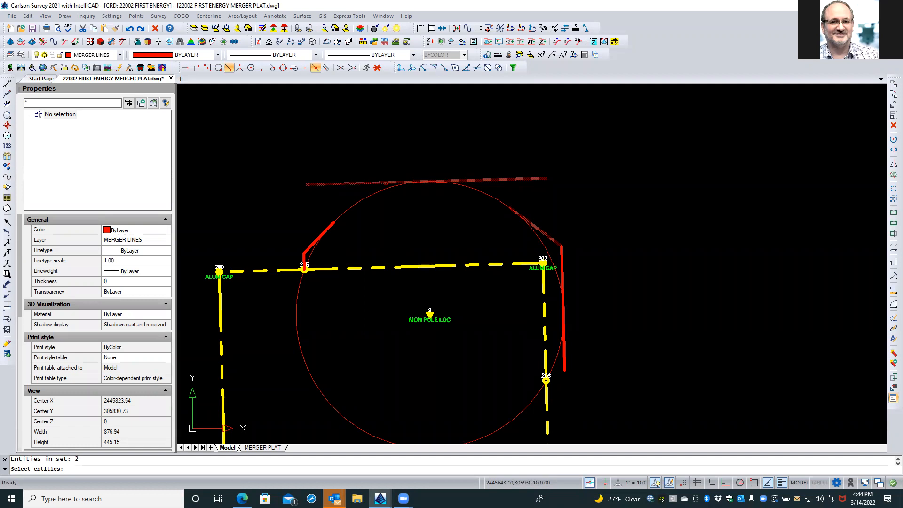
{"action": "left_click", "coordinate": [314, 241]}
{"action": "key", "text": "Return"}
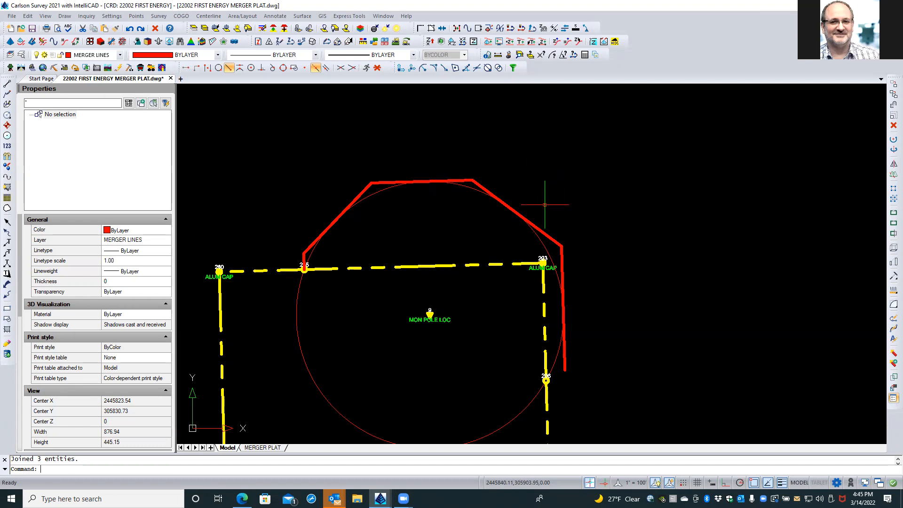
Stretch the merger polyline's northeast vertex down onto the east line beside point 203, using a Nearest snap
{"action": "left_click", "coordinate": [546, 235]}
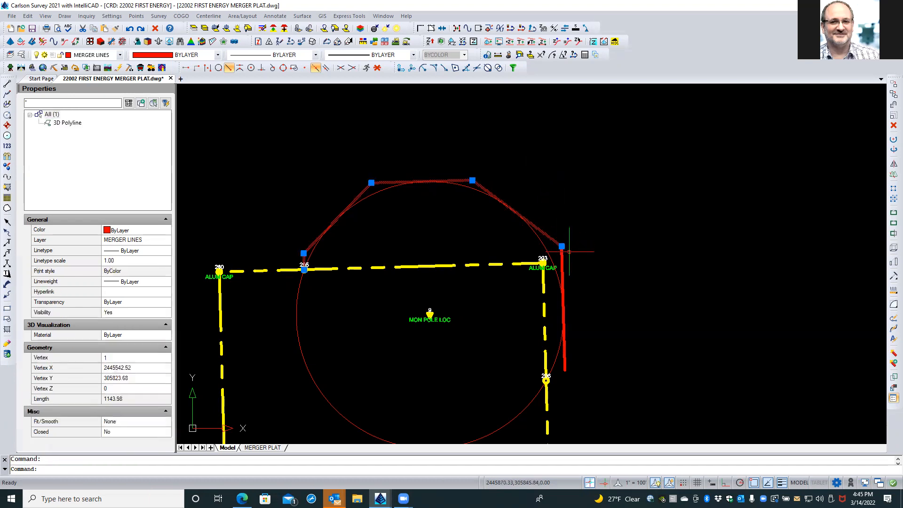
{"action": "scroll", "coordinate": [572, 252], "scroll_direction": "up", "scroll_amount": 3}
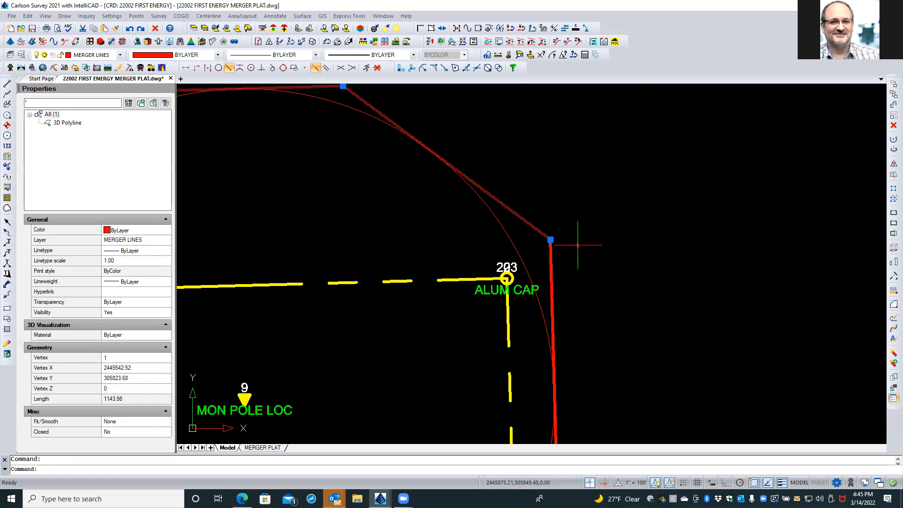
{"action": "key", "text": "Escape"}
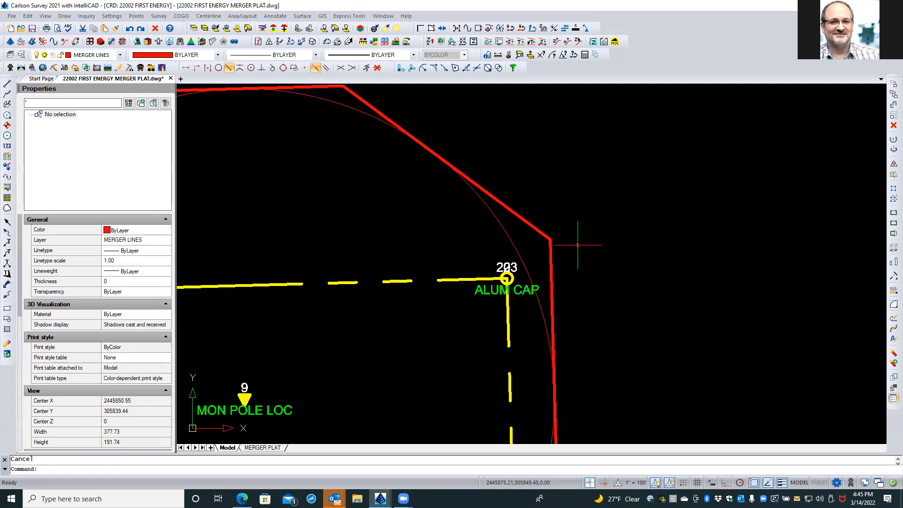
{"action": "left_click", "coordinate": [536, 230]}
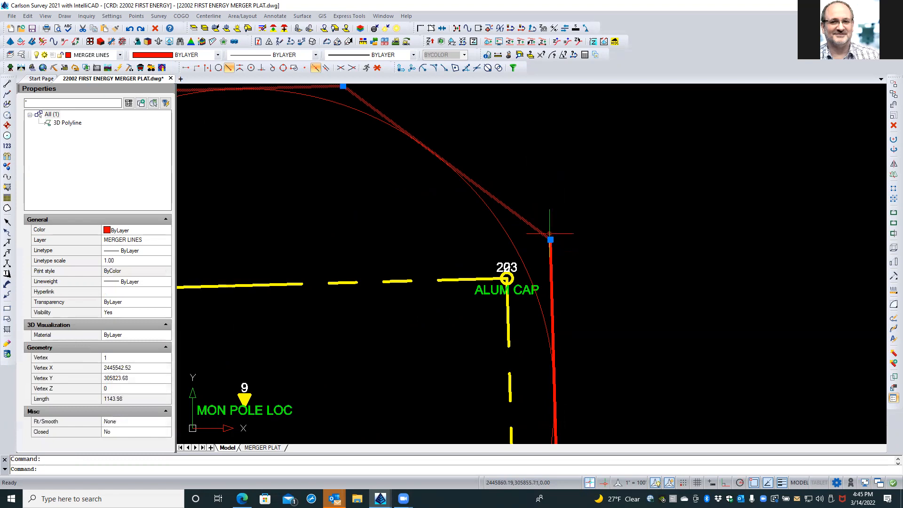
{"action": "left_click", "coordinate": [550, 239]}
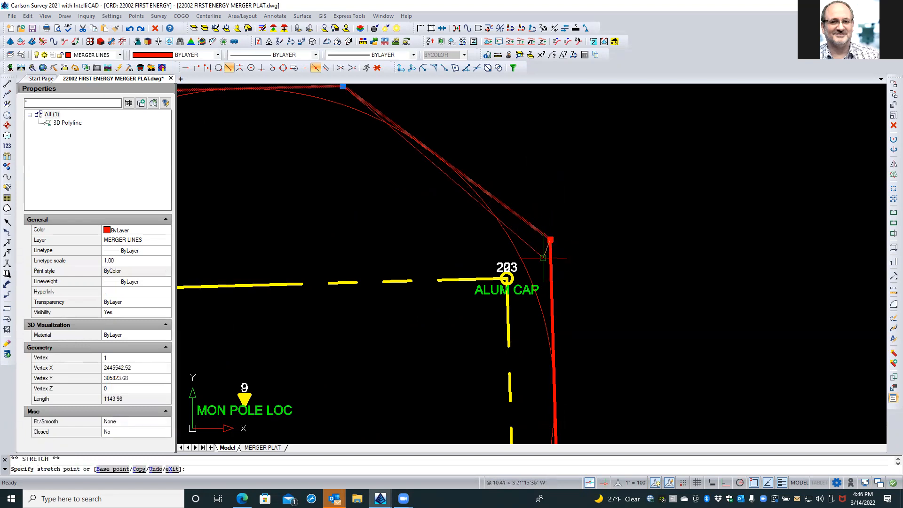
{"action": "right_click", "coordinate": [535, 257], "text": "shift"}
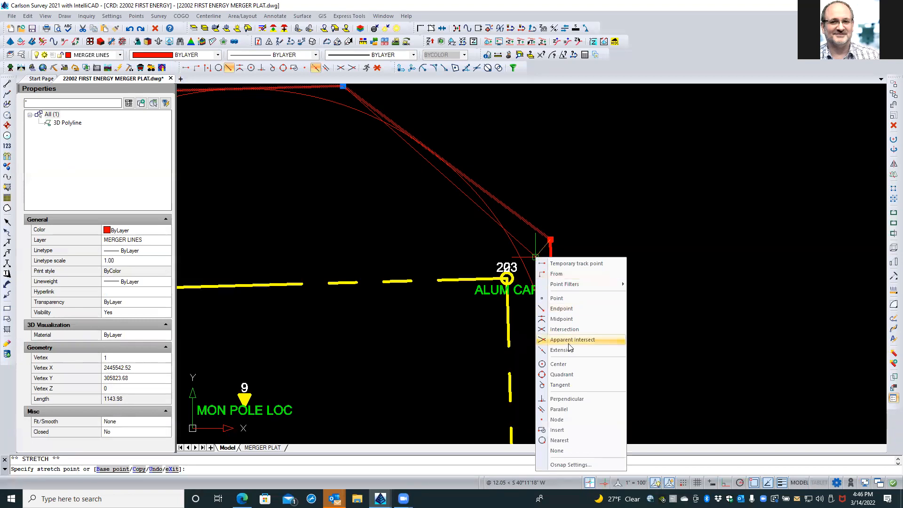
{"action": "left_click", "coordinate": [560, 440]}
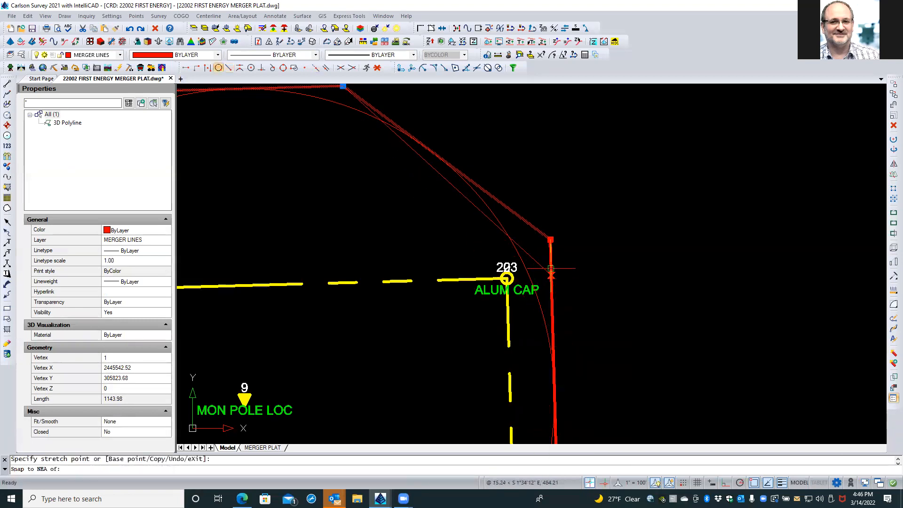
{"action": "left_click", "coordinate": [551, 265]}
{"action": "right_click", "coordinate": [558, 272]}
{"action": "scroll", "coordinate": [634, 304], "scroll_direction": "down", "scroll_amount": 2}
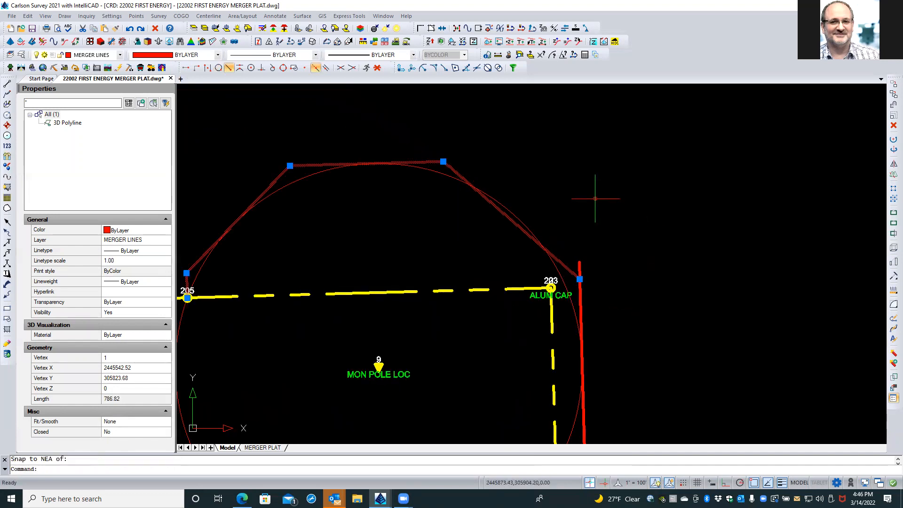
{"action": "mouse_move", "coordinate": [581, 277]}
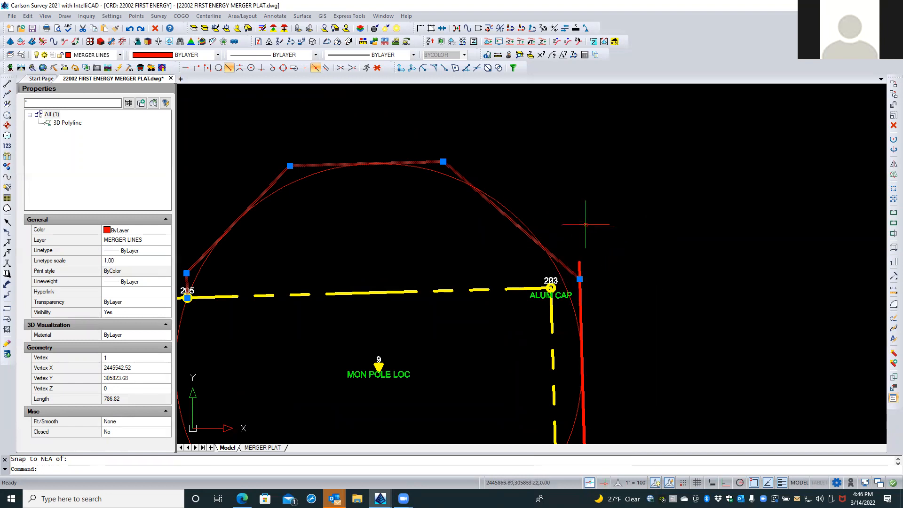
{"action": "key", "text": "Escape"}
Draw a 2D polyline from the moved northeast vertex tangent to the circle, using current drawing properties
{"action": "left_click", "coordinate": [7, 95]}
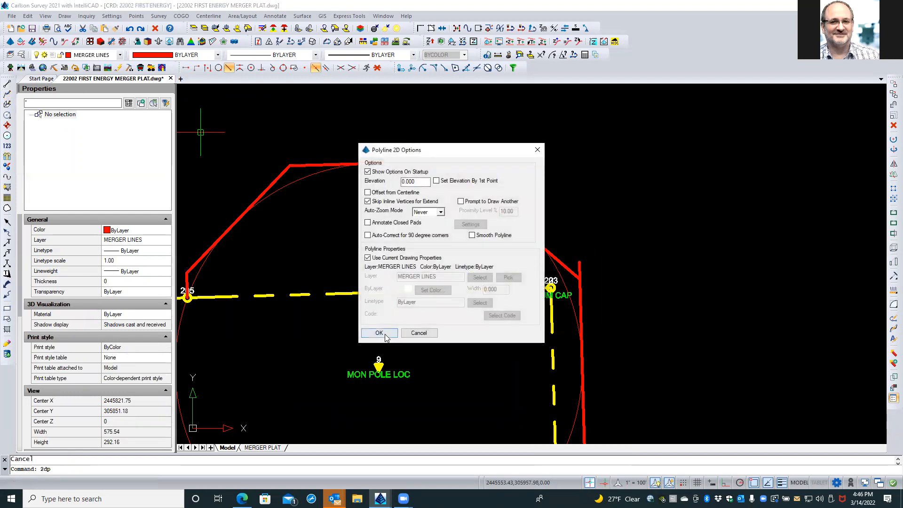
{"action": "left_click", "coordinate": [379, 333]}
{"action": "left_click", "coordinate": [578, 276]}
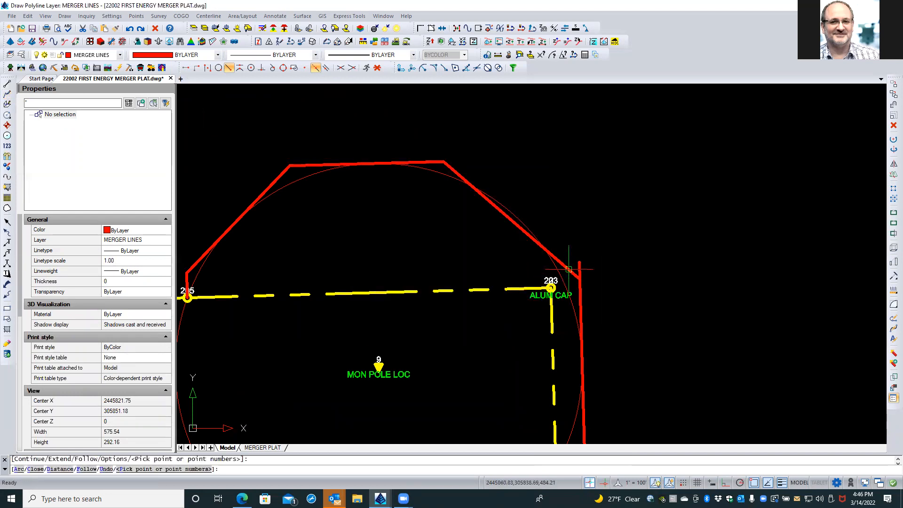
{"action": "right_click", "coordinate": [545, 208], "text": "shift"}
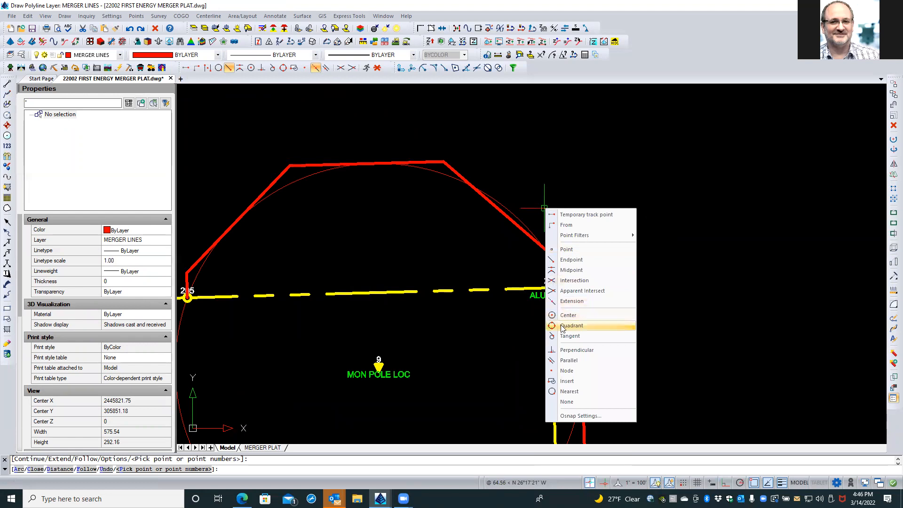
{"action": "left_click", "coordinate": [568, 335]}
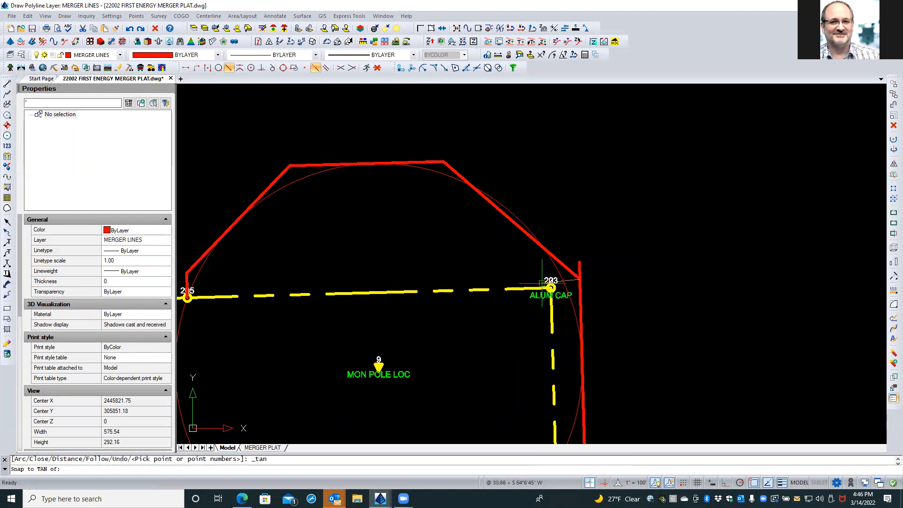
{"action": "left_click", "coordinate": [521, 222]}
{"action": "key", "text": "Return"}
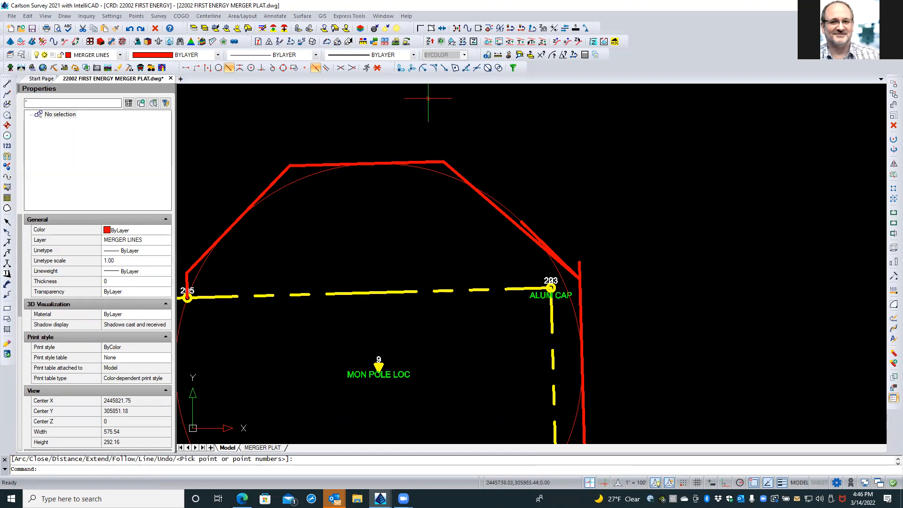
Remove the merger polyline's old northeast segment between the north line and the vertex beside point 203
{"action": "left_click", "coordinate": [511, 29]}
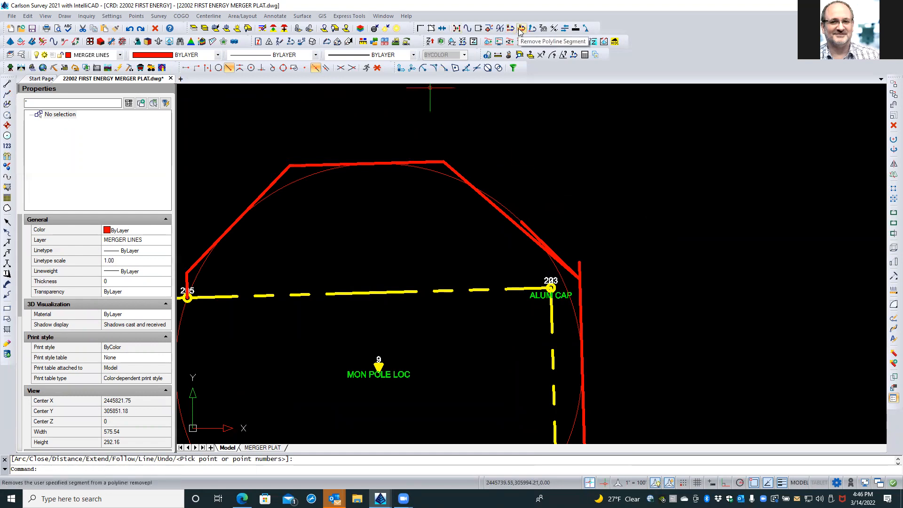
{"action": "left_click", "coordinate": [492, 202]}
{"action": "key", "text": "Return"}
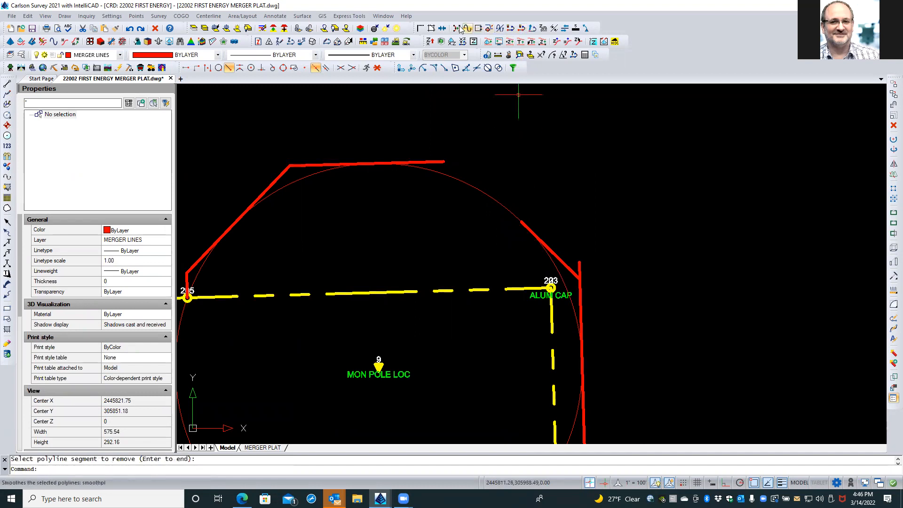
Join the north merger polyline and the new northeast tangent line with Join Nearest, using radius-zero fillets
{"action": "left_click", "coordinate": [473, 41]}
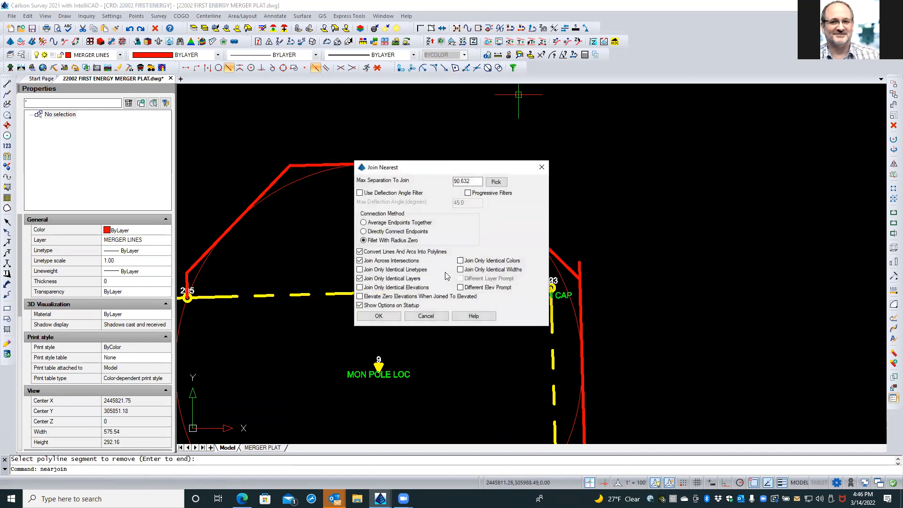
{"action": "left_click", "coordinate": [378, 315]}
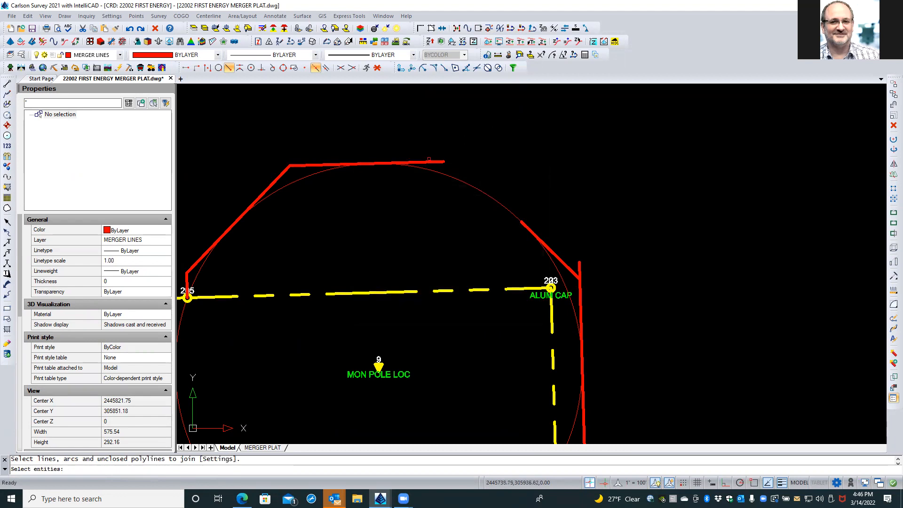
{"action": "left_click", "coordinate": [429, 160]}
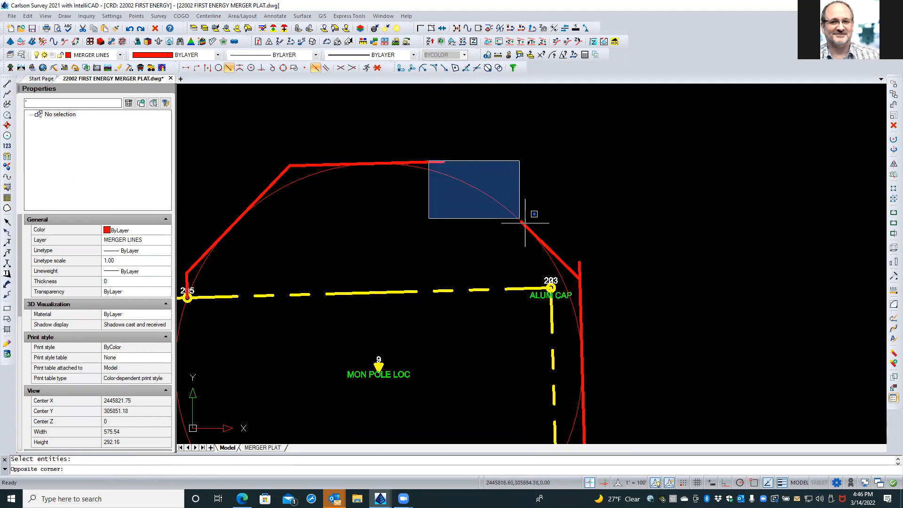
{"action": "left_click", "coordinate": [438, 161]}
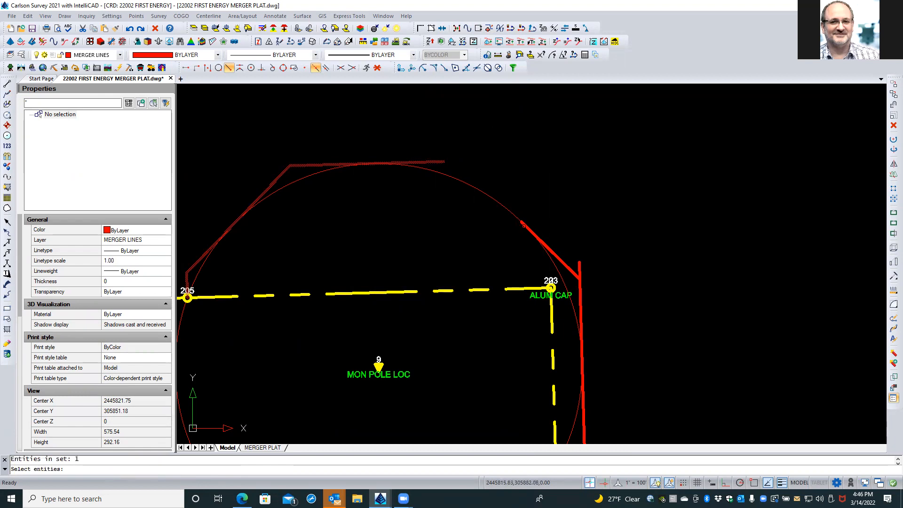
{"action": "left_click", "coordinate": [523, 224]}
{"action": "key", "text": "Return"}
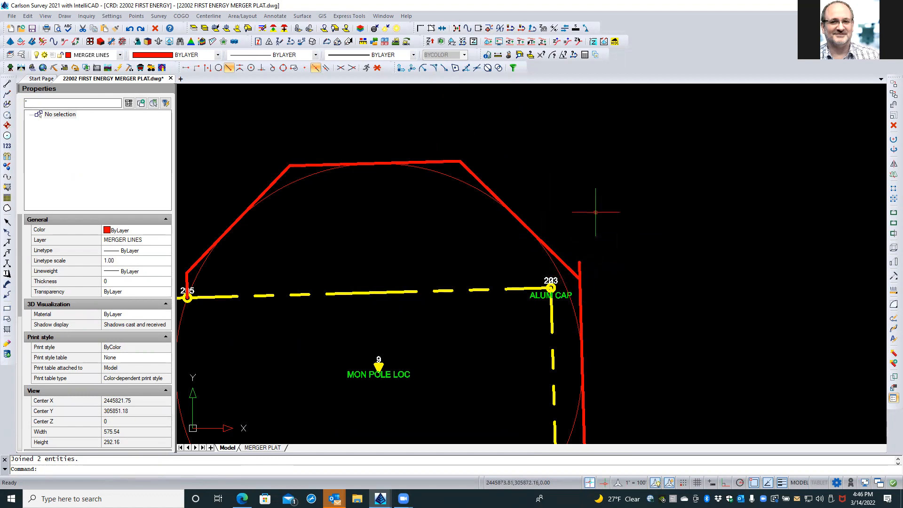
Undo the join, the segment removal, the new tangent line and the stretch of the northeast vertex
{"action": "left_click", "coordinate": [129, 28]}
{"action": "left_click", "coordinate": [129, 29]}
{"action": "left_click", "coordinate": [130, 28]}
{"action": "left_click", "coordinate": [130, 28]}
{"action": "left_click", "coordinate": [130, 28]}
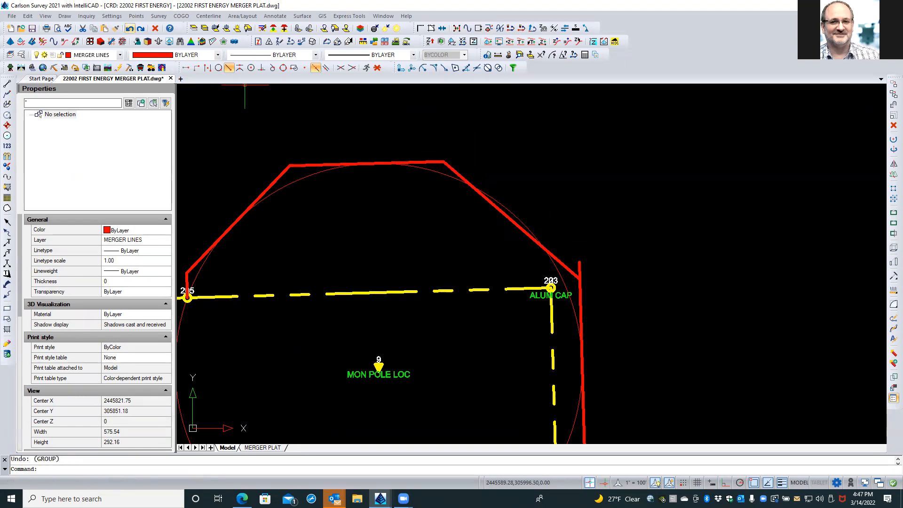
{"action": "left_click", "coordinate": [447, 164]}
{"action": "key", "text": "Escape"}
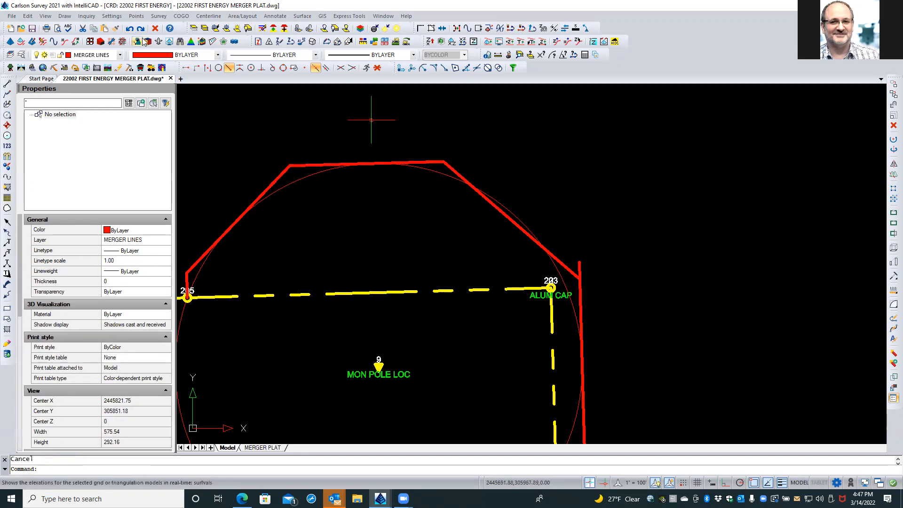
{"action": "left_click", "coordinate": [130, 30]}
{"action": "left_click", "coordinate": [130, 29]}
{"action": "left_click", "coordinate": [130, 29]}
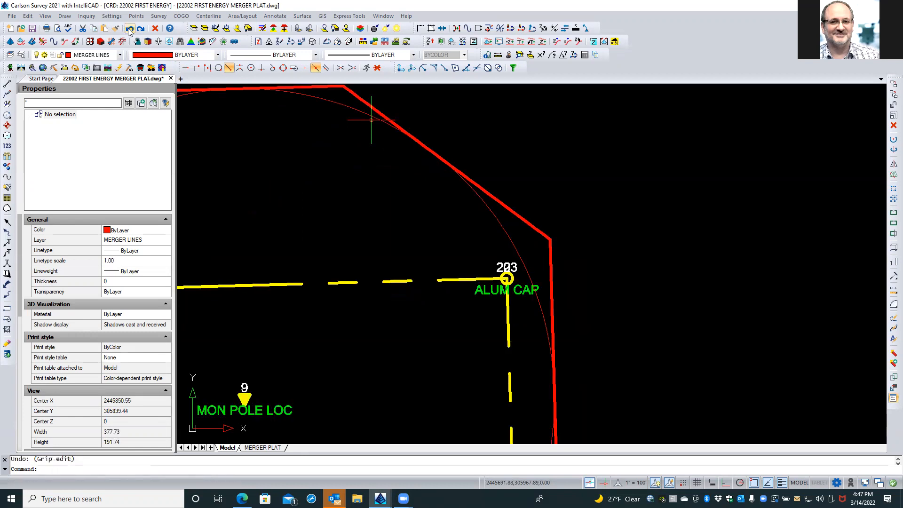
{"action": "scroll", "coordinate": [596, 306], "scroll_direction": "down", "scroll_amount": 2}
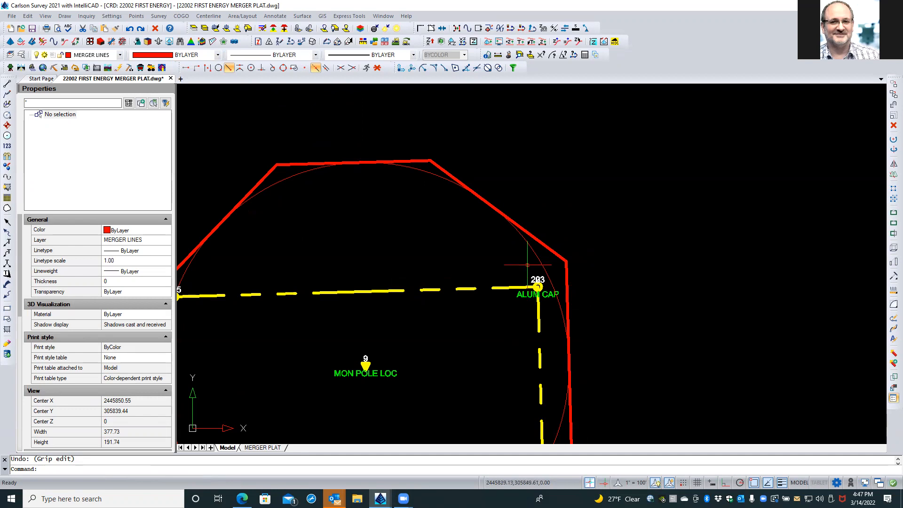
{"action": "scroll", "coordinate": [623, 266], "scroll_direction": "down", "scroll_amount": 2}
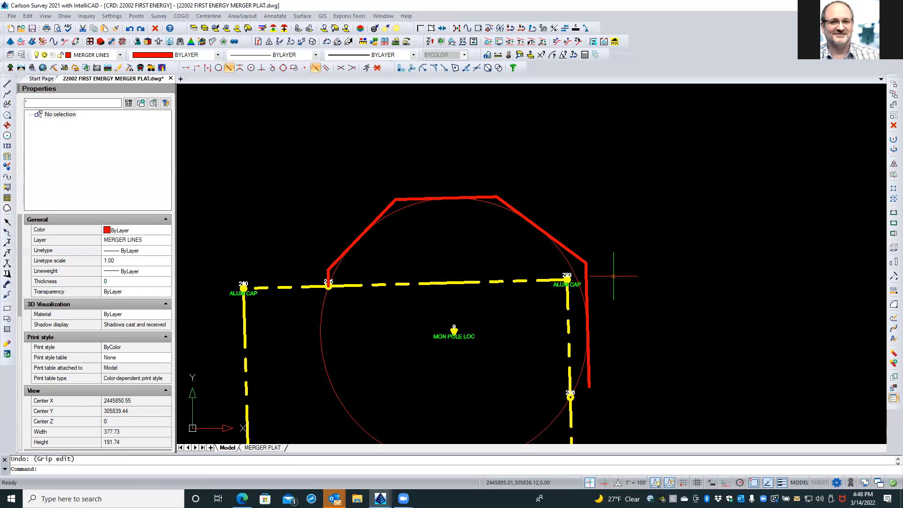
{"action": "left_click", "coordinate": [329, 261]}
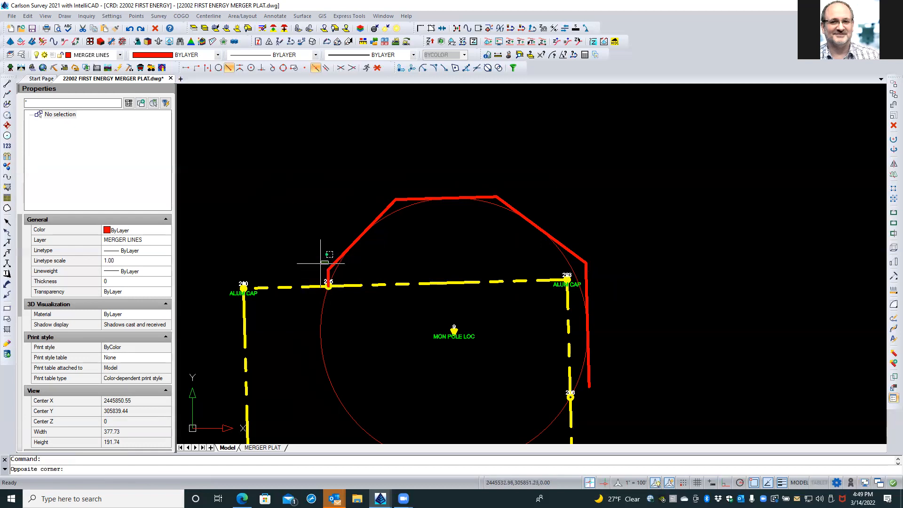
{"action": "key", "text": "Escape"}
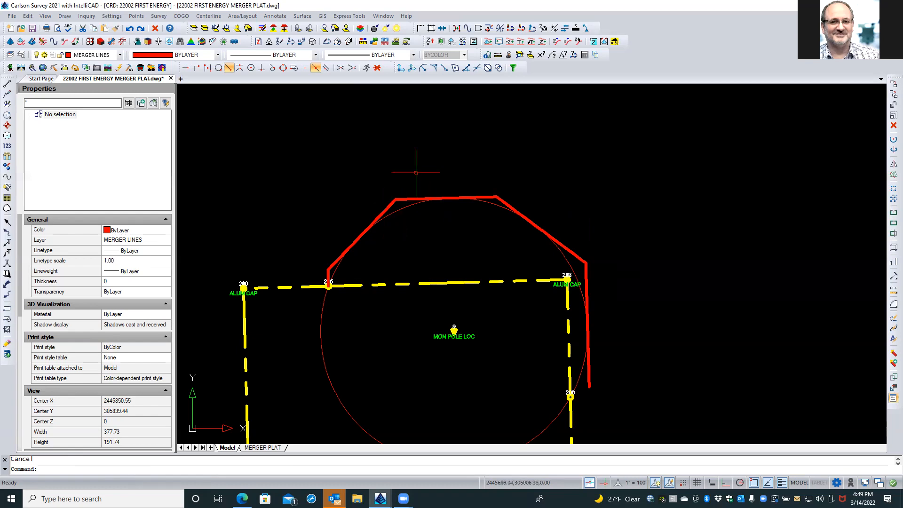
{"action": "left_click", "coordinate": [497, 55]}
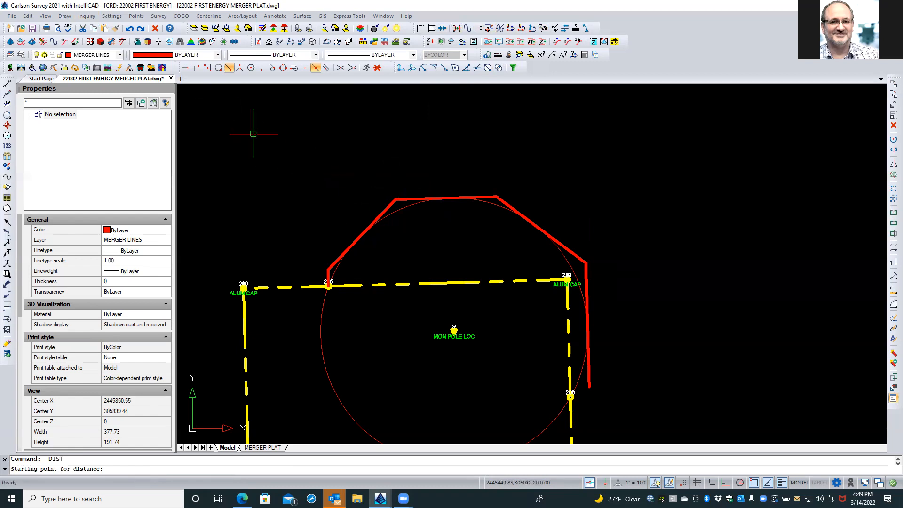
{"action": "key", "text": "Escape"}
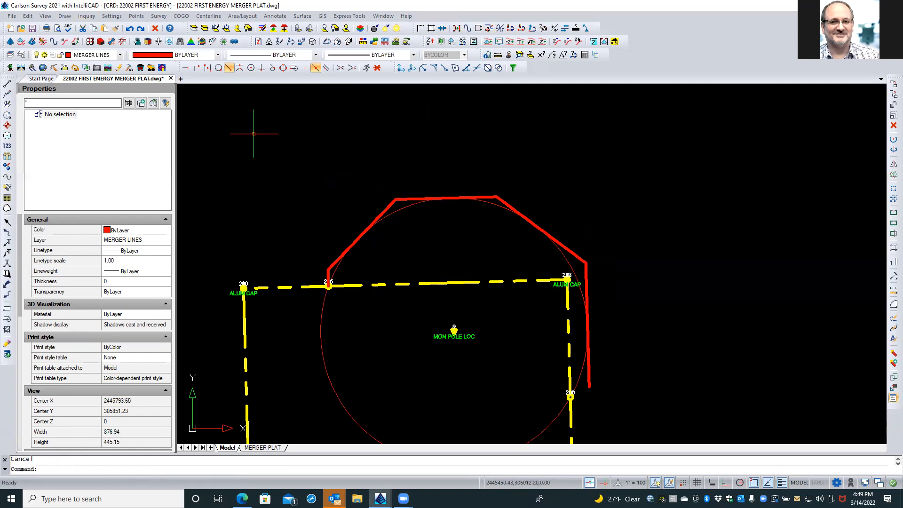
Turn on the Drawing Inspector and set it to display polyline data instead of the layer name
{"action": "left_click", "coordinate": [86, 16]}
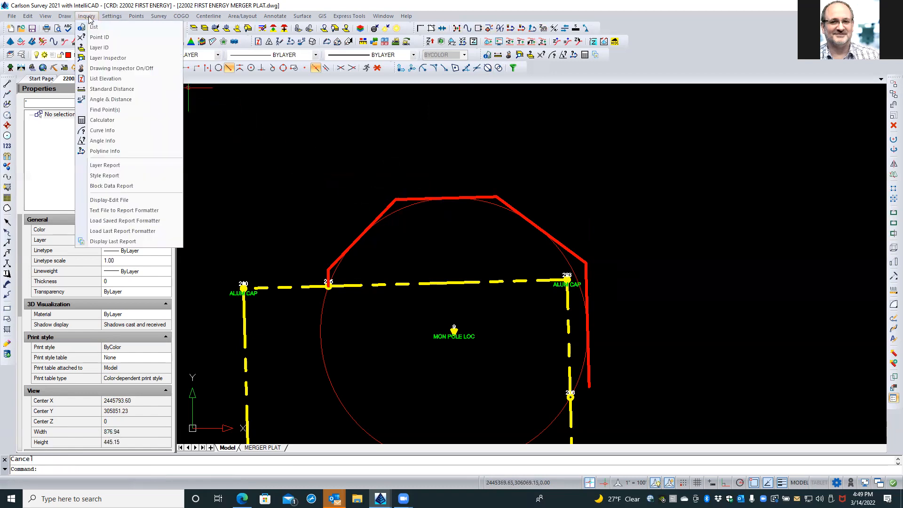
{"action": "left_click", "coordinate": [124, 69]}
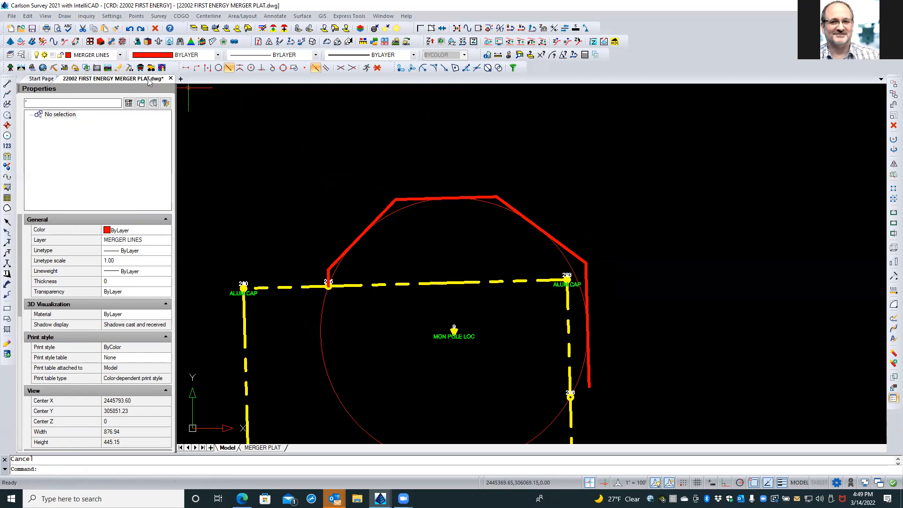
{"action": "right_click", "coordinate": [262, 159]}
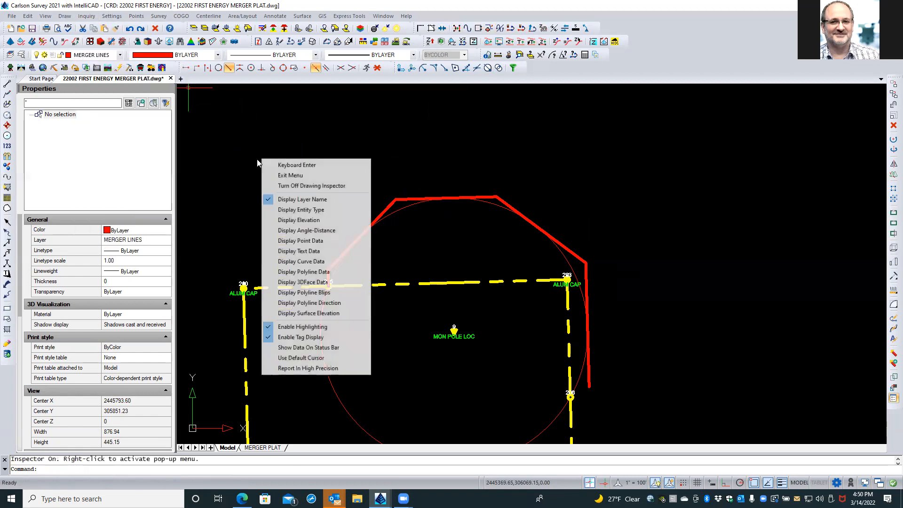
{"action": "left_click", "coordinate": [301, 199]}
{"action": "right_click", "coordinate": [279, 185]}
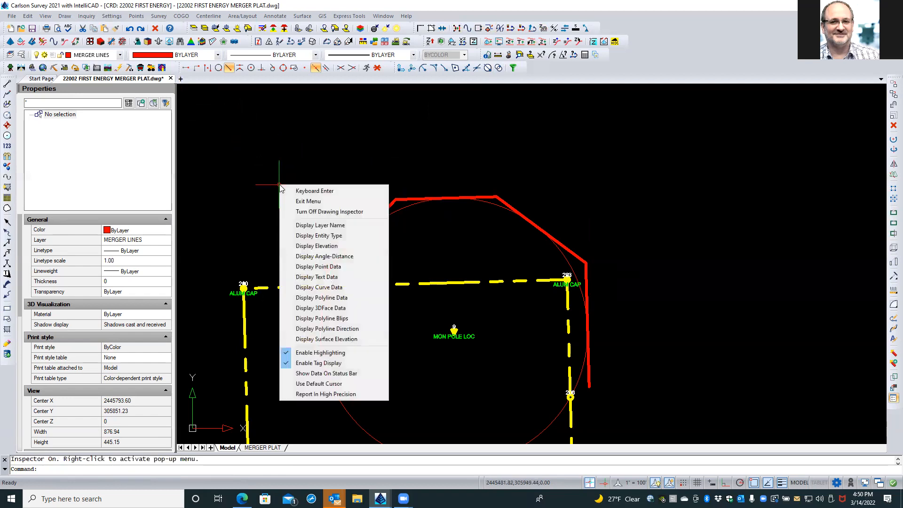
{"action": "left_click", "coordinate": [322, 298]}
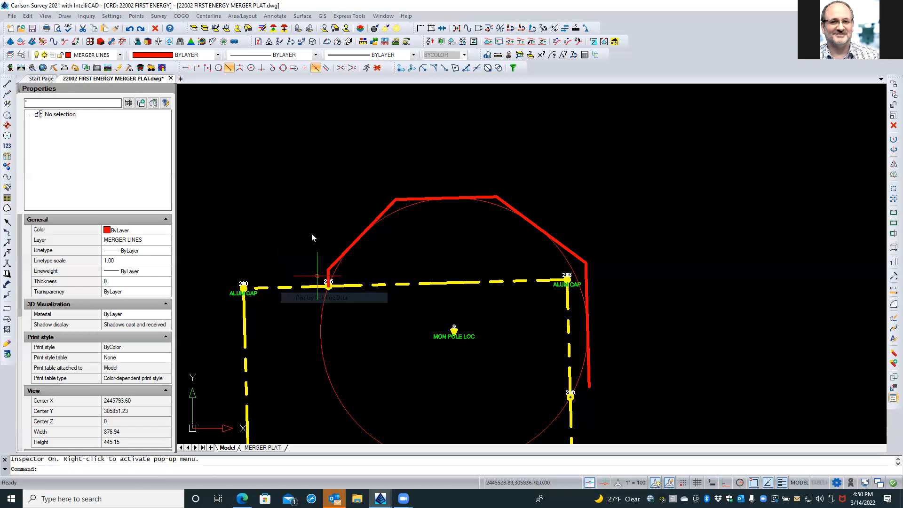
Inspect the merger polyline's distance data along its segments up to the northeast vertex, and turn off the Drawing Inspector
{"action": "mouse_move", "coordinate": [385, 210]}
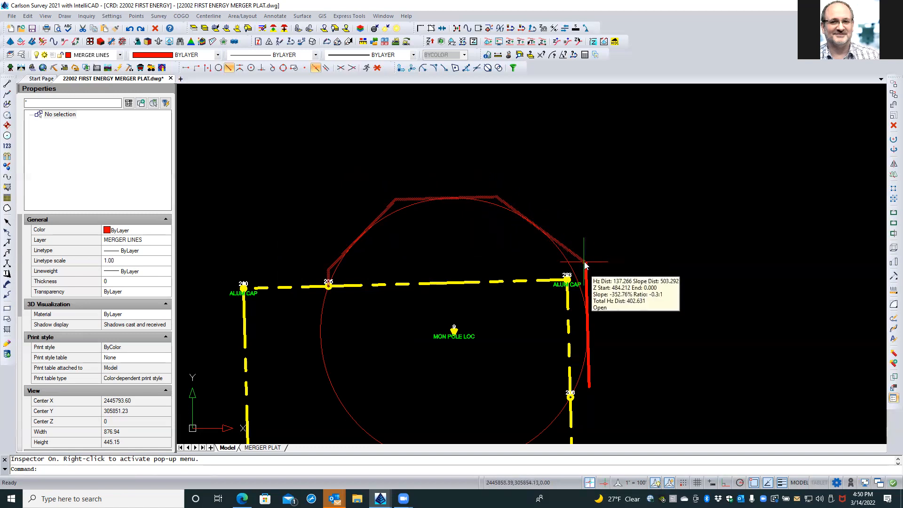
{"action": "right_click", "coordinate": [626, 254]}
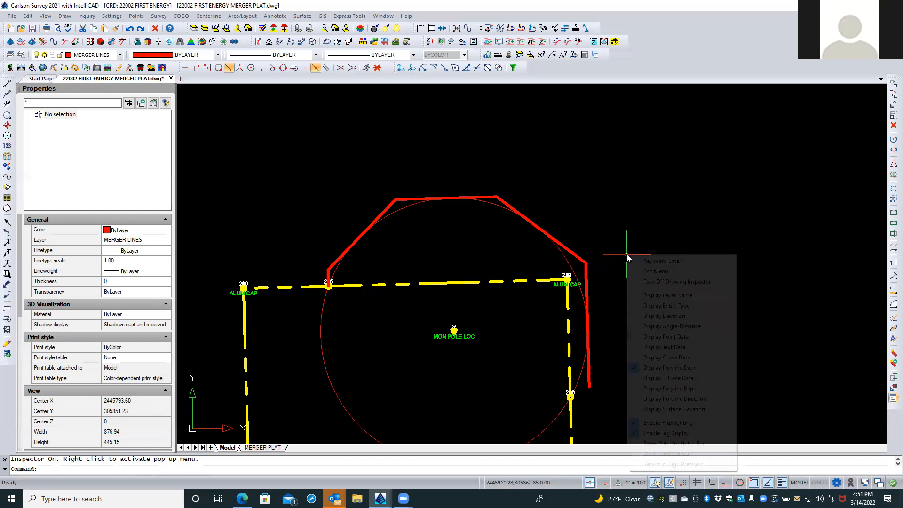
{"action": "left_click", "coordinate": [661, 282]}
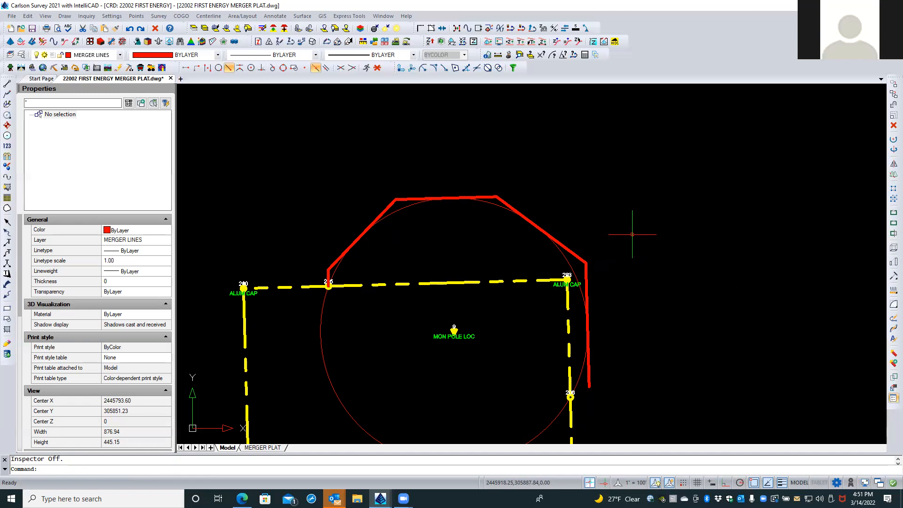
Examine where the east and north merger line segments touch the circle around the monopole to check their tangency
{"action": "scroll", "coordinate": [596, 329], "scroll_direction": "up", "scroll_amount": 4}
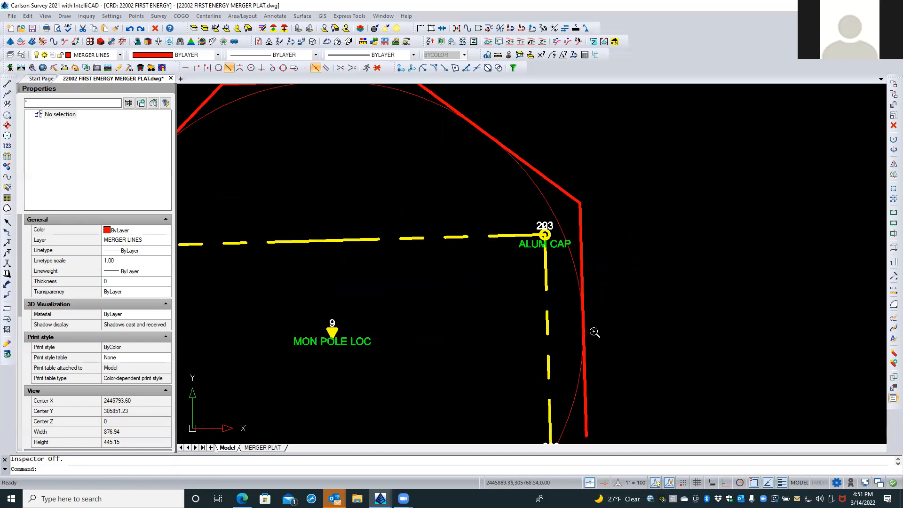
{"action": "scroll", "coordinate": [594, 331], "scroll_direction": "up", "scroll_amount": 3}
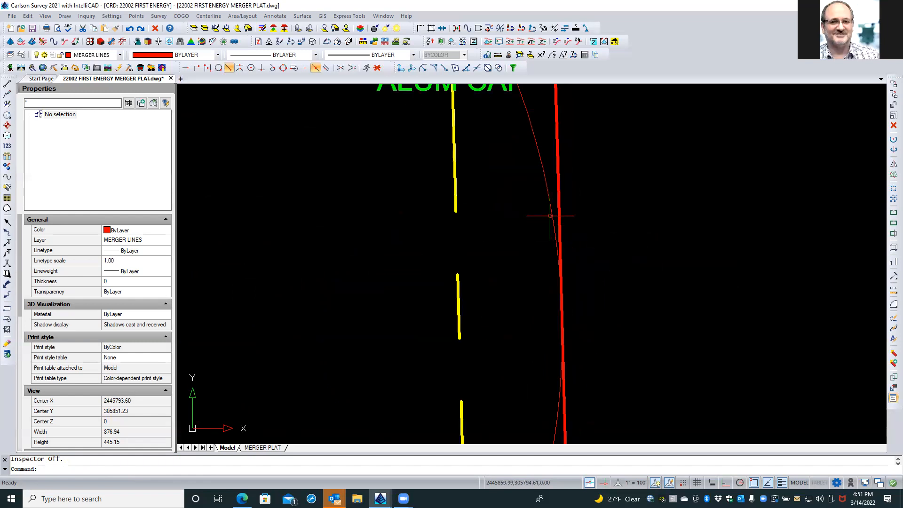
{"action": "scroll", "coordinate": [574, 339], "scroll_direction": "up", "scroll_amount": 3}
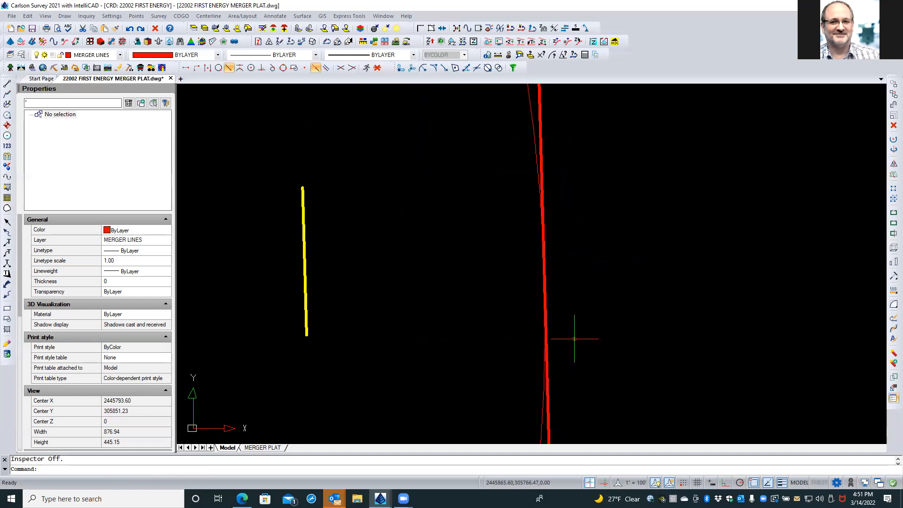
{"action": "scroll", "coordinate": [575, 338], "scroll_direction": "up", "scroll_amount": 3}
{"action": "scroll", "coordinate": [574, 338], "scroll_direction": "down", "scroll_amount": 6}
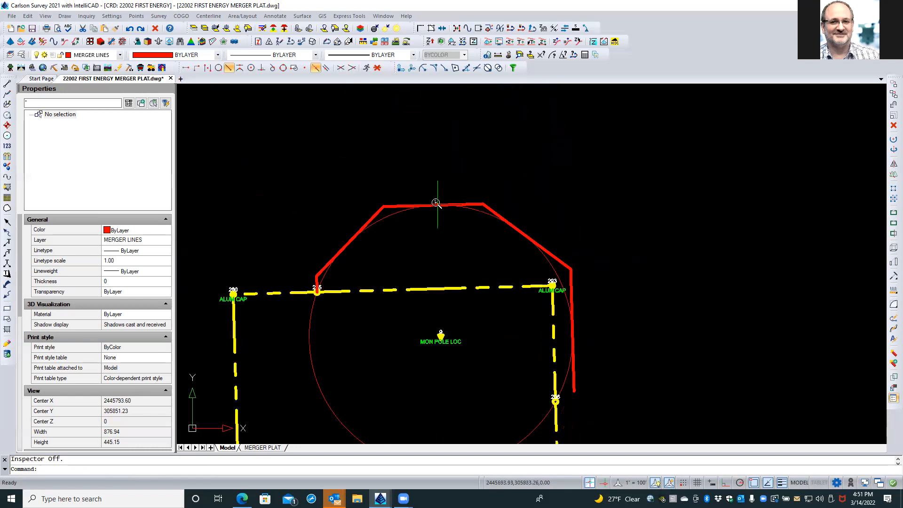
{"action": "scroll", "coordinate": [436, 202], "scroll_direction": "up", "scroll_amount": 6}
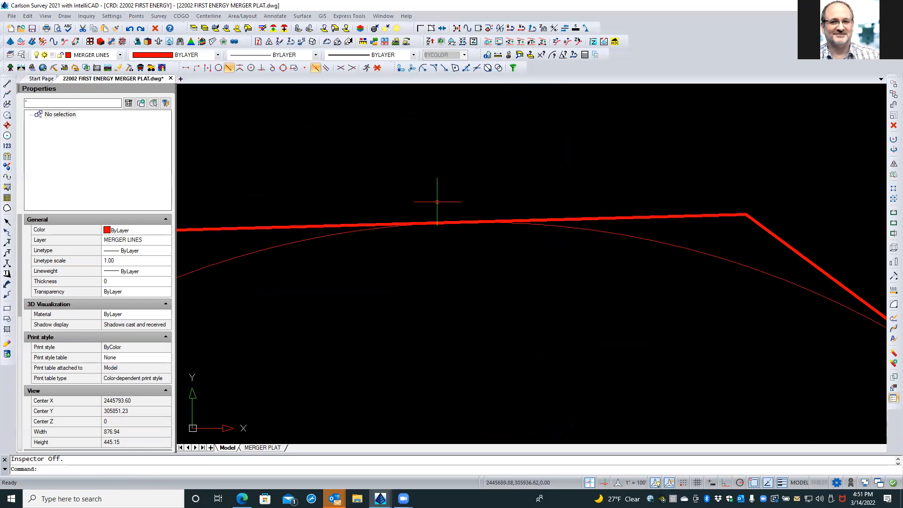
{"action": "scroll", "coordinate": [437, 202], "scroll_direction": "down", "scroll_amount": 6}
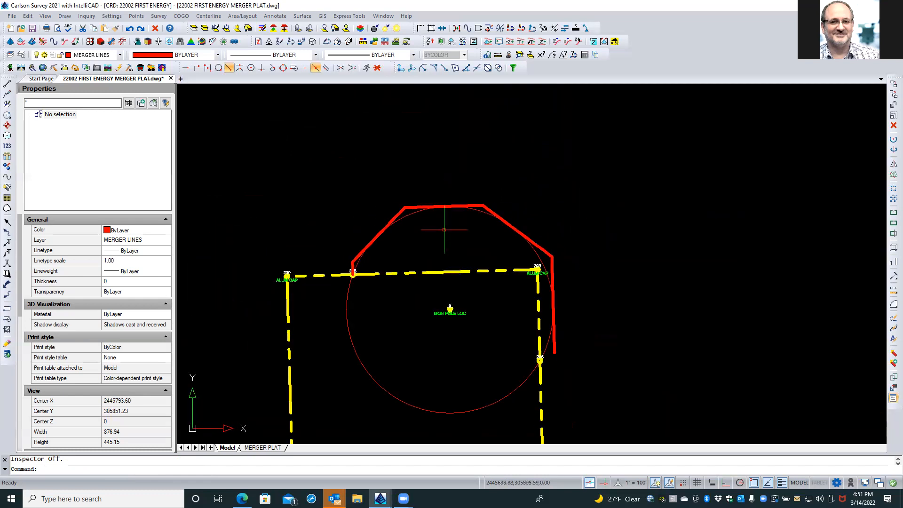
{"action": "middle_click_drag", "start_coordinate": [444, 234], "coordinate": [447, 207]}
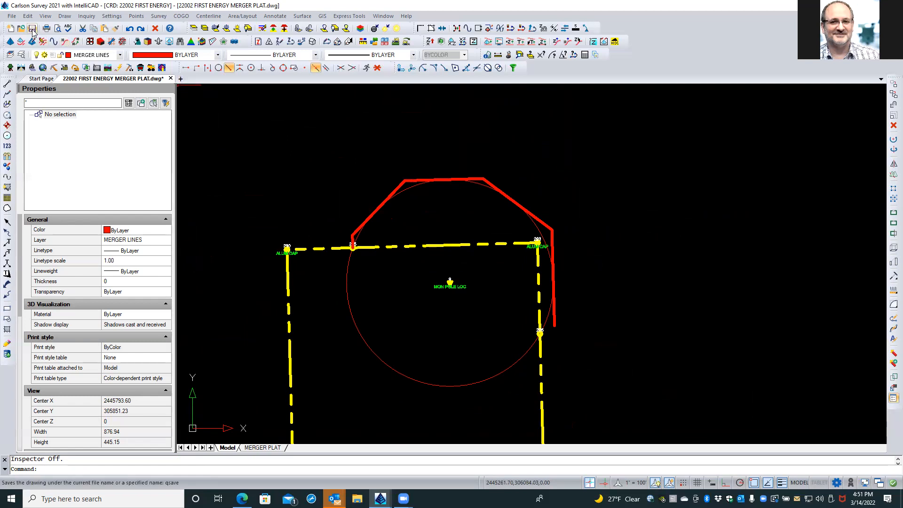
{"action": "left_click", "coordinate": [231, 153]}
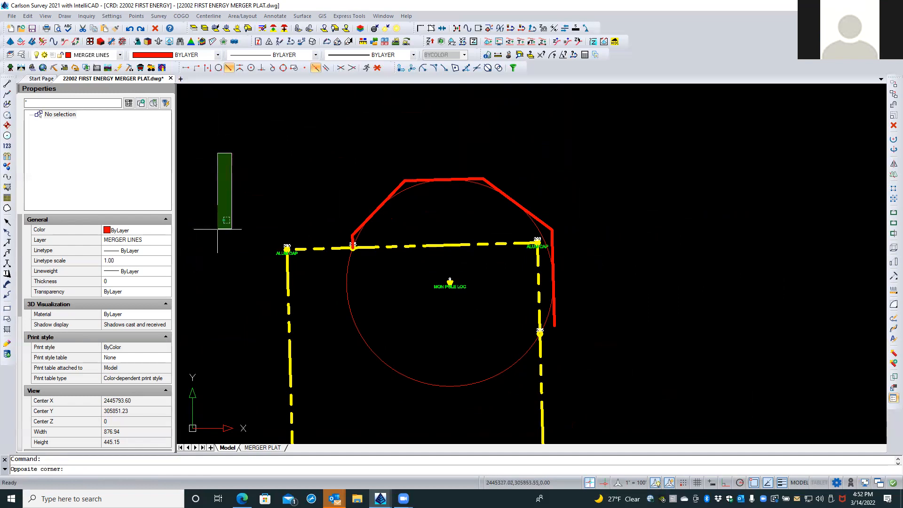
{"action": "left_click", "coordinate": [217, 255]}
{"action": "key", "text": "Escape"}
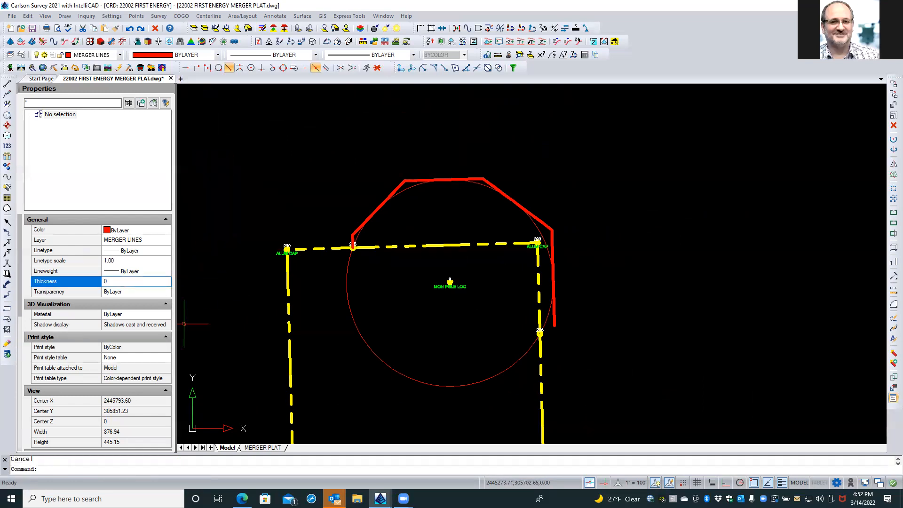